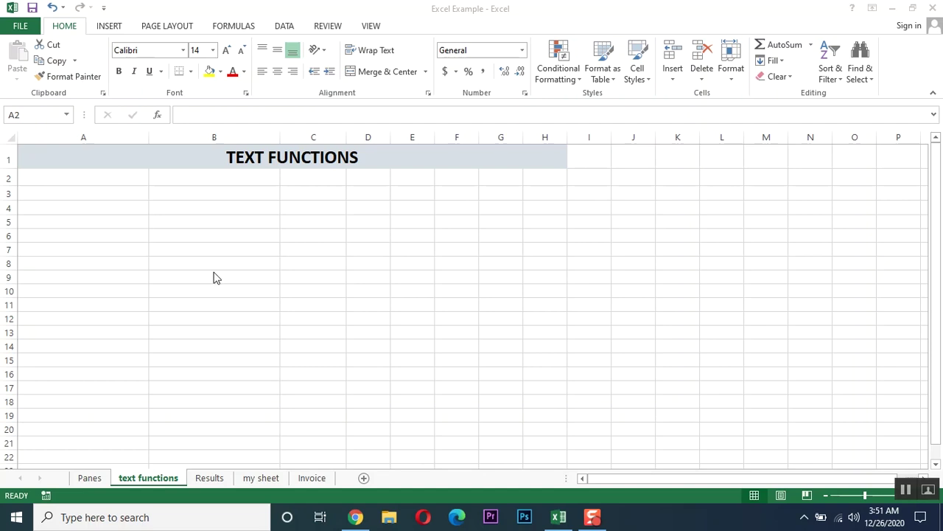
Enter the column headings Functions Name, Example Text and Formula in cells A2, B2 and C2
click(73, 183)
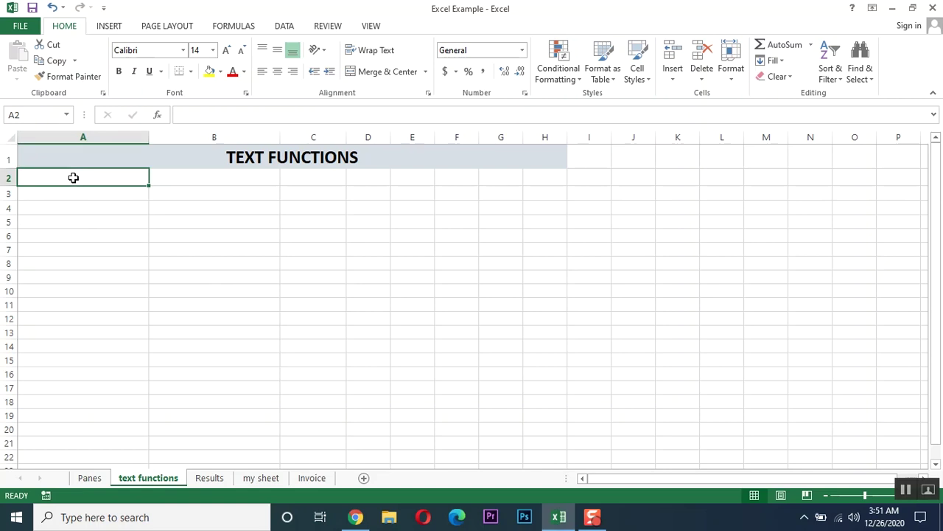
text(Fu)
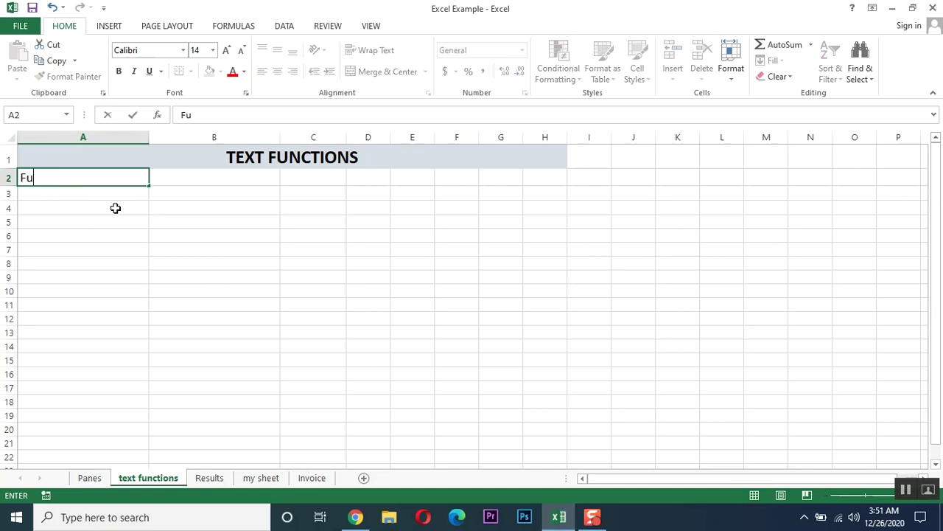
text(nctions Name)
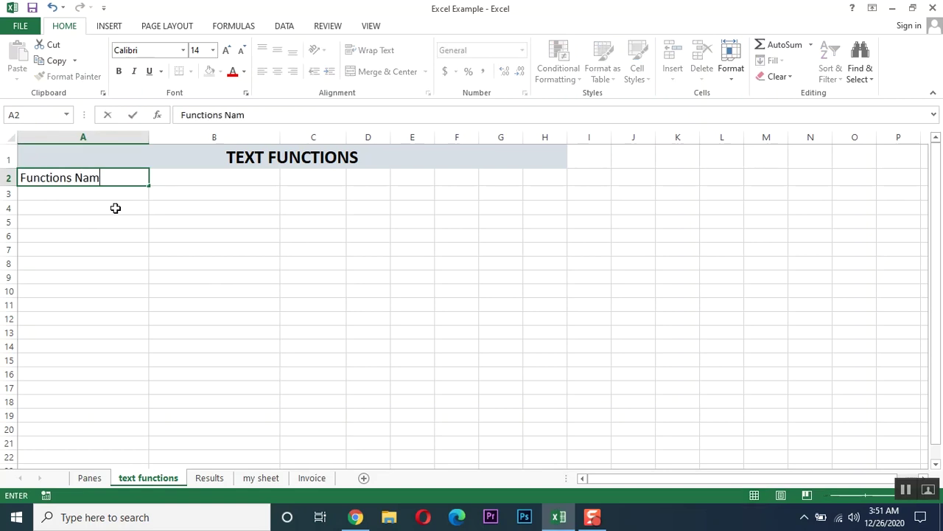
key(Return)
key(Up)
key(Right)
text(Example)
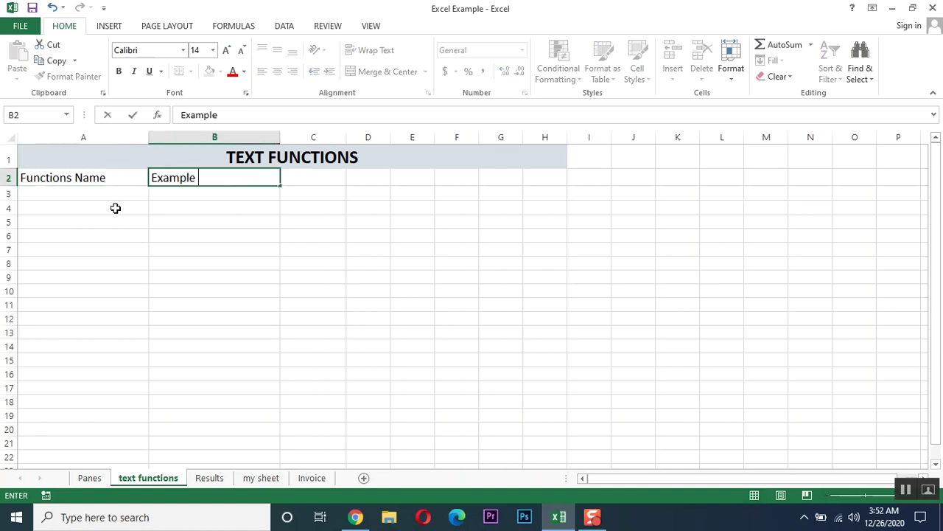
text( Text)
key(Return)
key(Up)
key(Right)
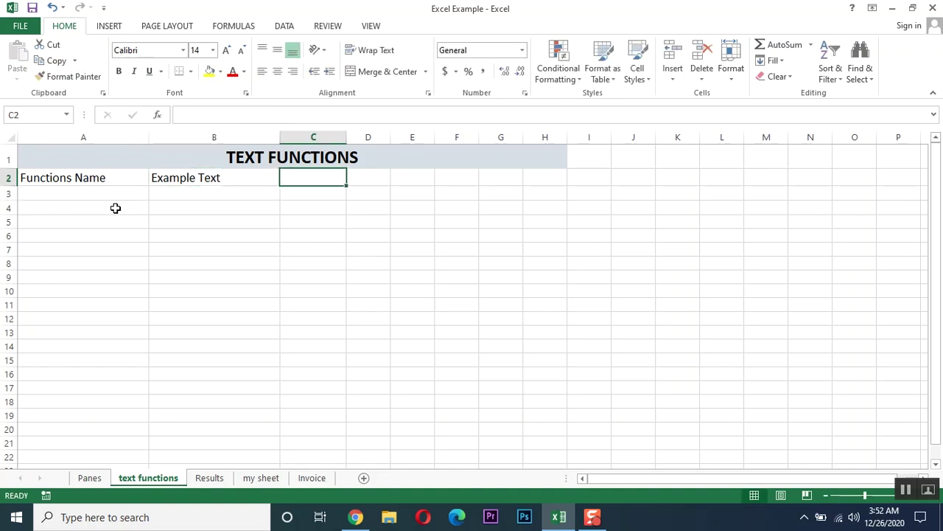
text(Formula)
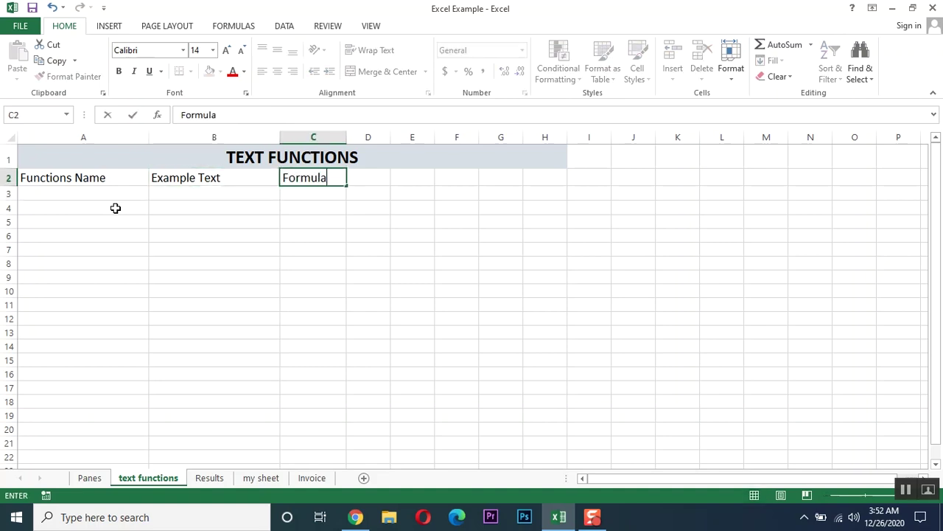
key(Return)
key(Left)
key(Left)
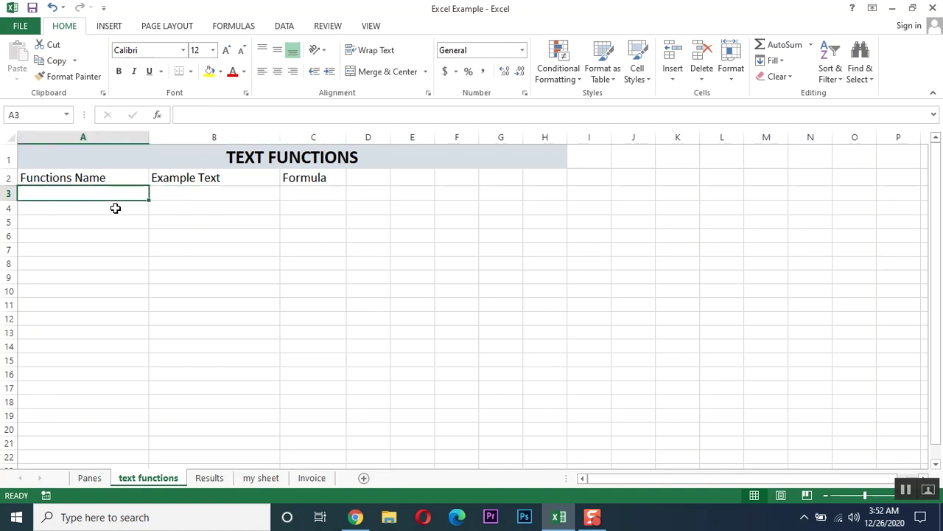
key(Right)
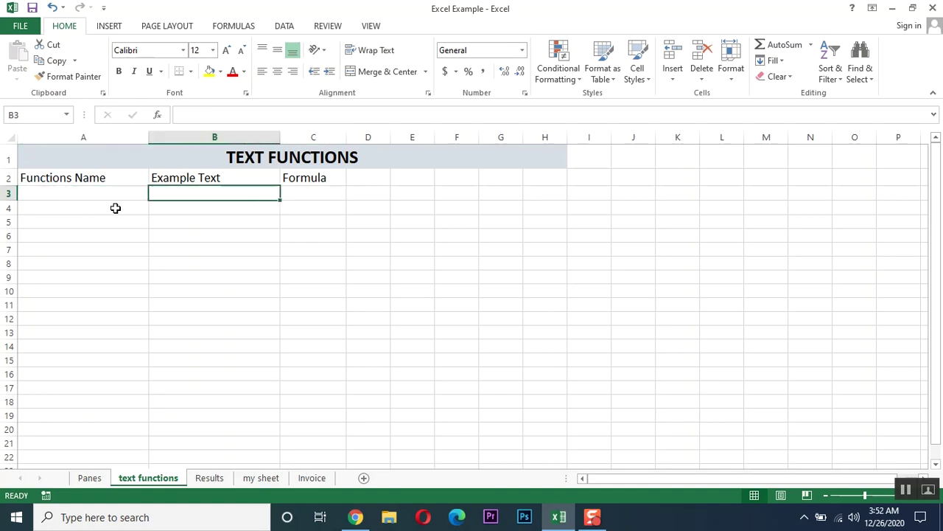
key(Right)
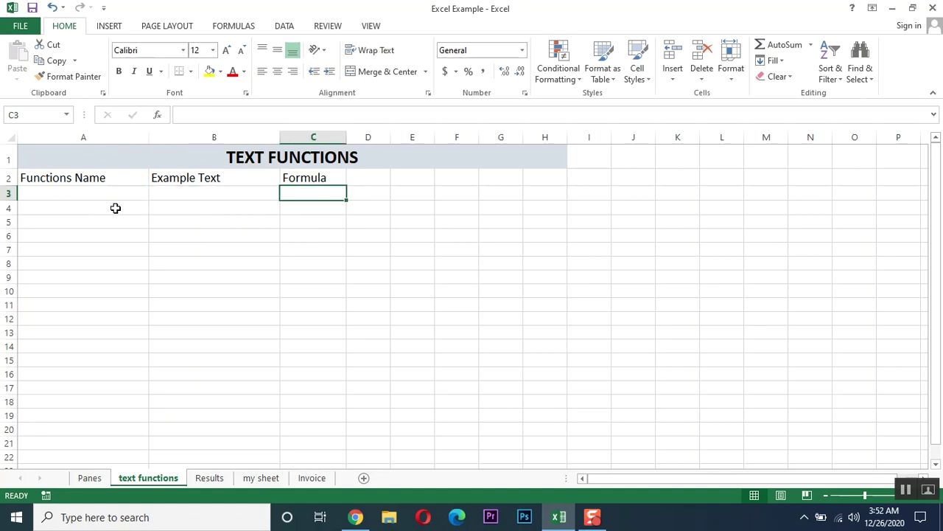
Fill the heading cells A2 to C2 with grey
key(Left)
key(Left)
key(Up)
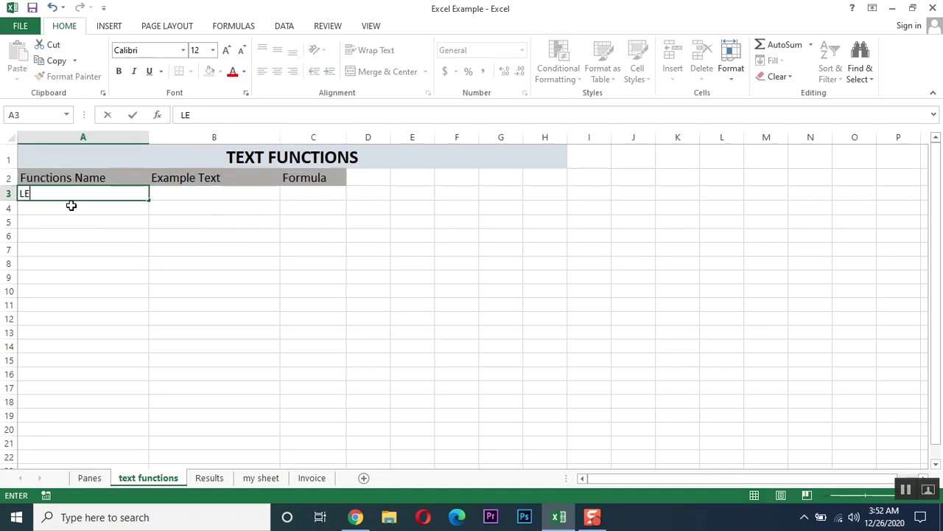
Enter Left() as the function name in A3 and Pakistan is My Country as its example text in B3
text(ft())
key(Return)
key(Up)
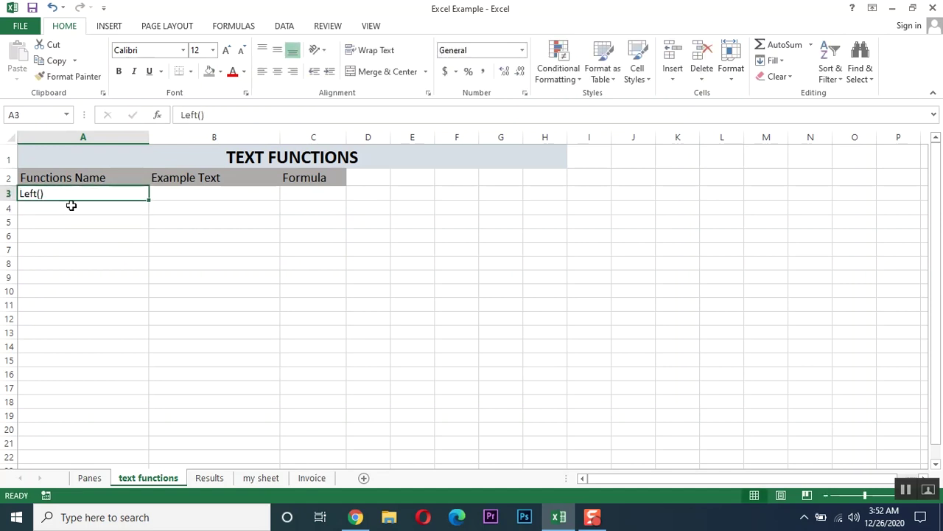
key(Right)
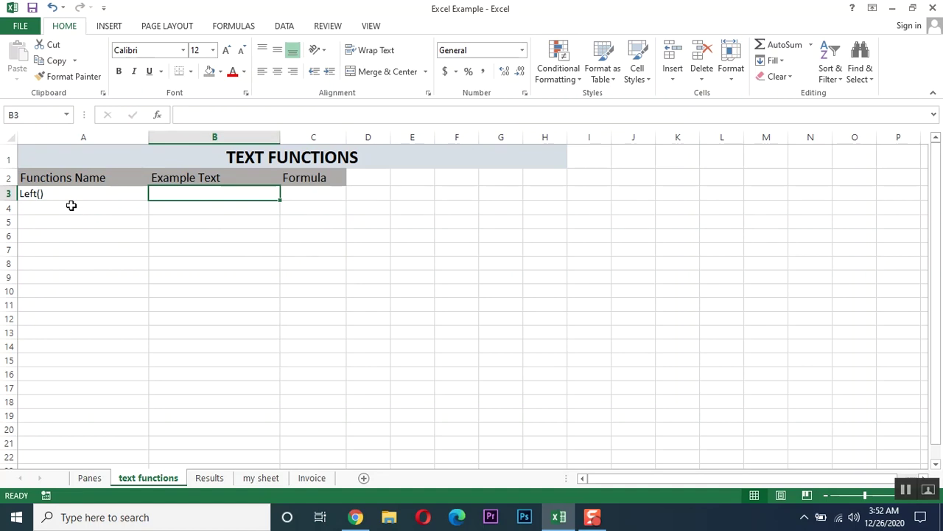
text(Pakistan is My Country)
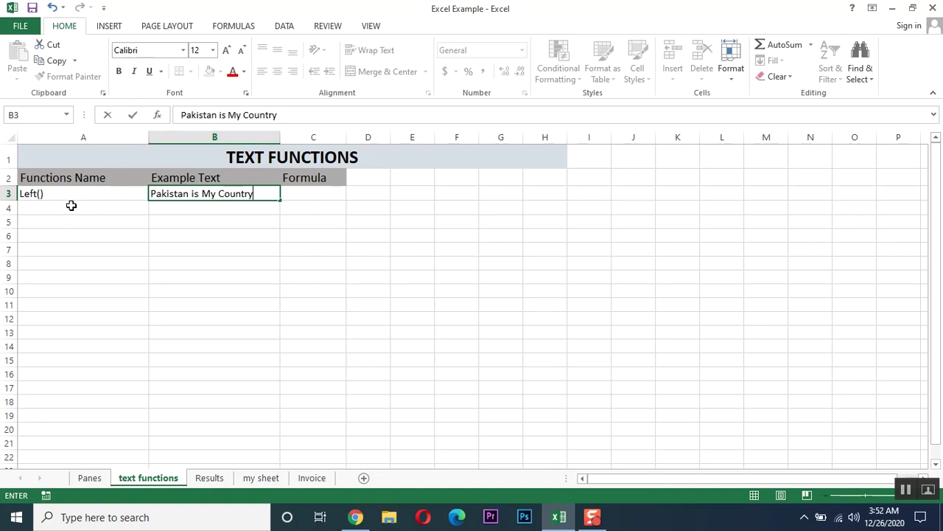
key(Return)
key(Up)
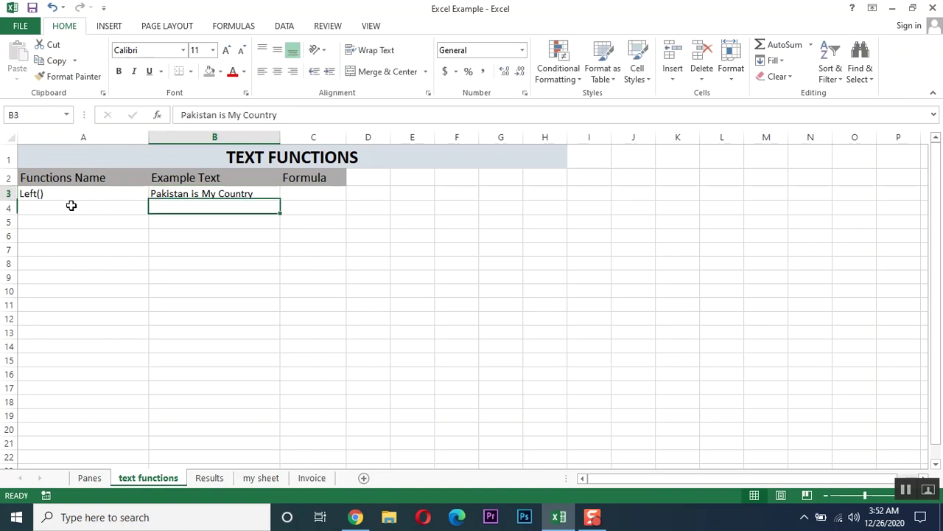
Enter the formula =LEFT(B3,13) in cell C3 to extract the first 13 characters of the example text
key(Right)
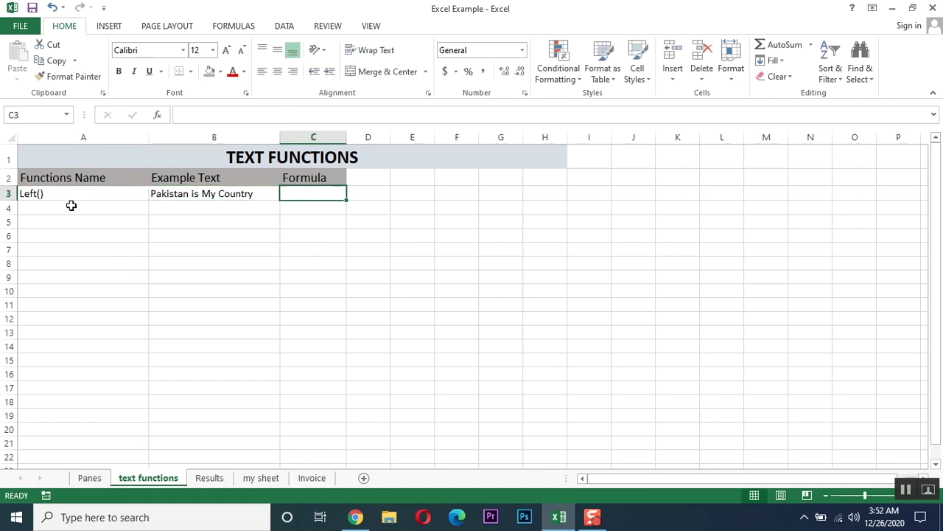
text(=)
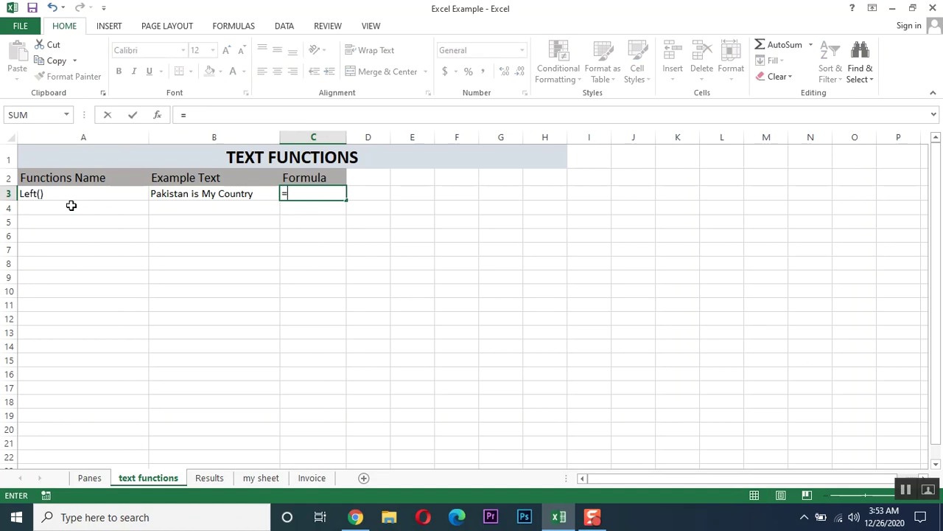
text(lef)
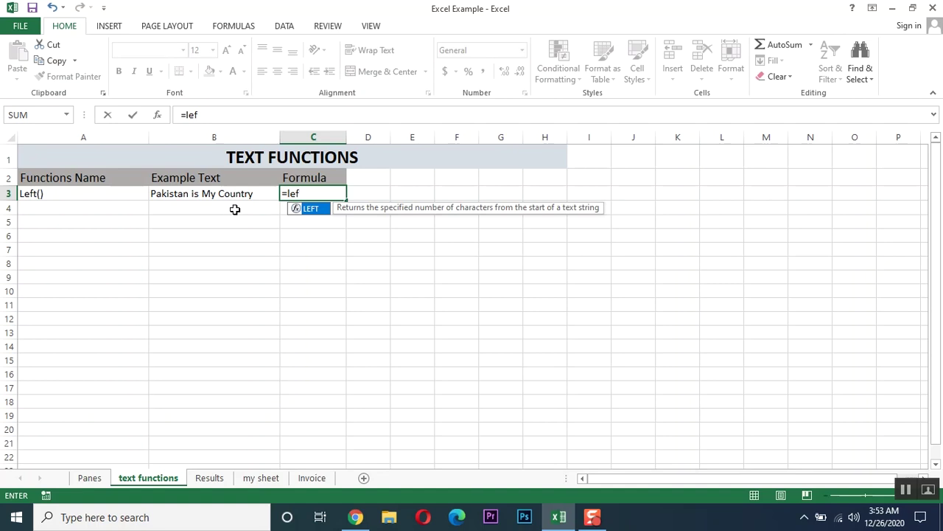
key(Tab)
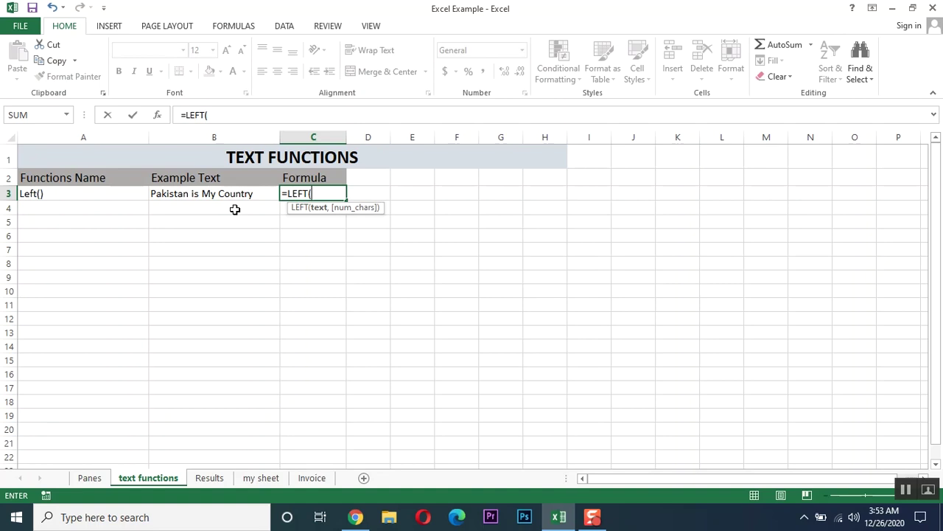
key(Left)
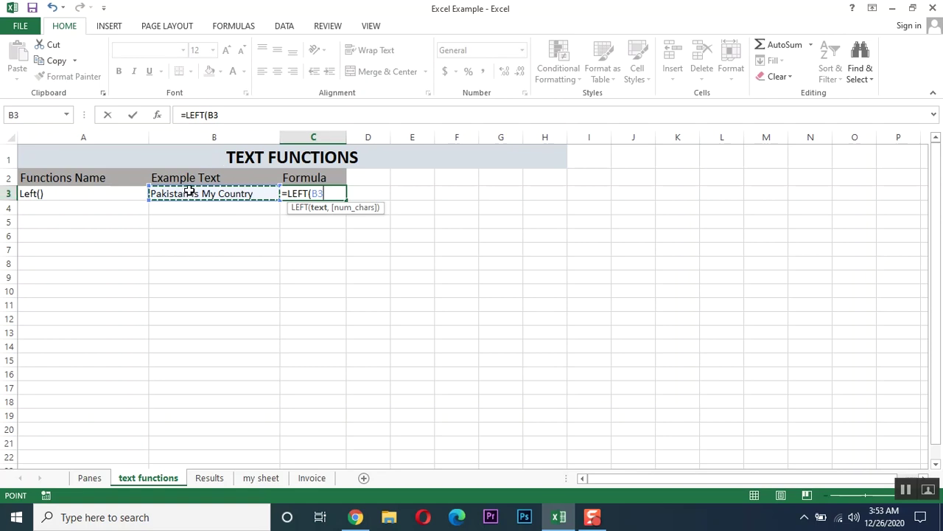
text(,)
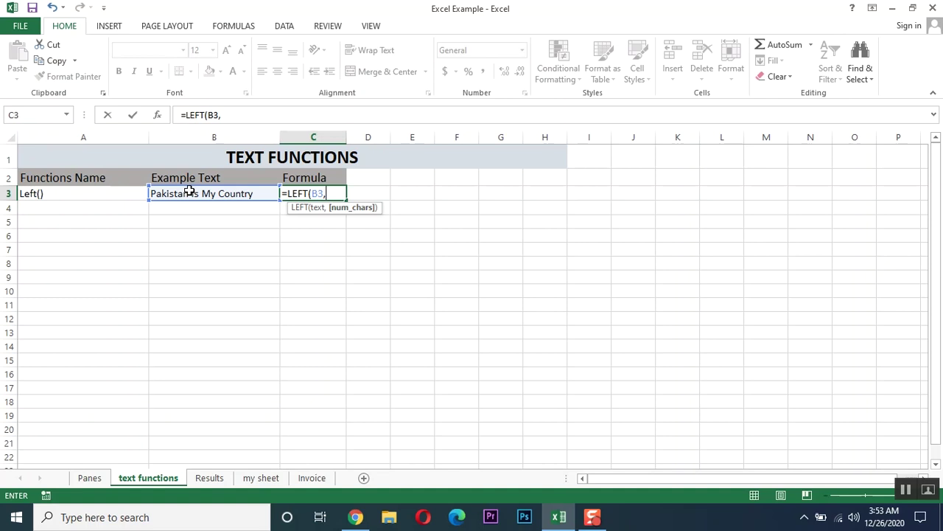
text(13))
key(Return)
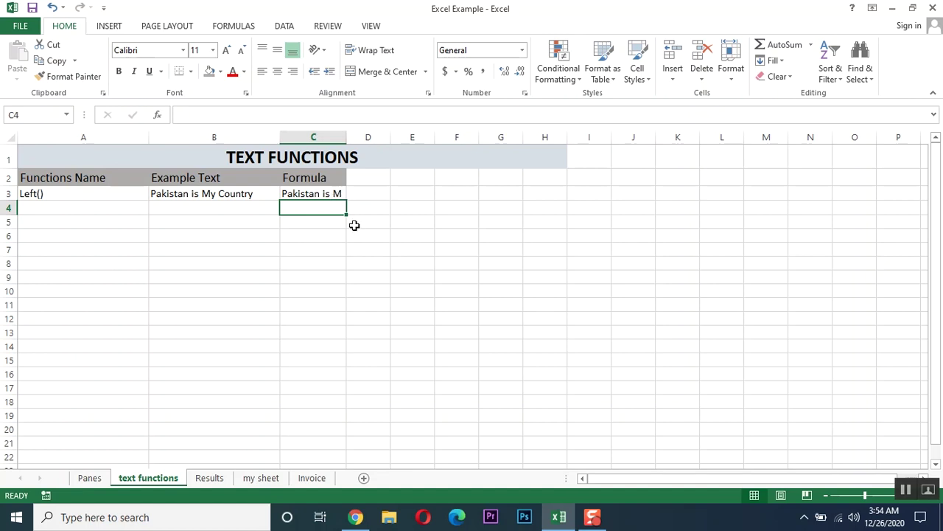
Copy the Formula heading from C2 into D2 and autofit the width of column D
click(321, 194)
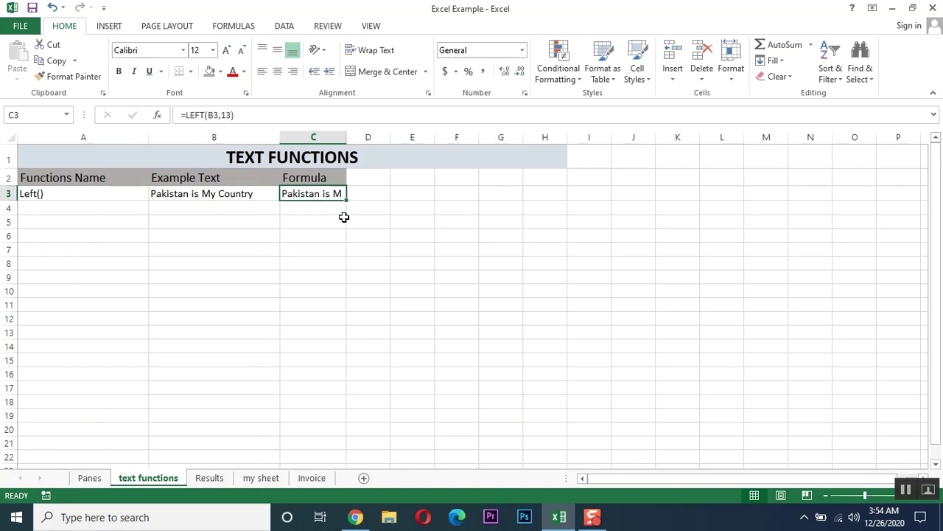
key(Up)
key(ctrl+c)
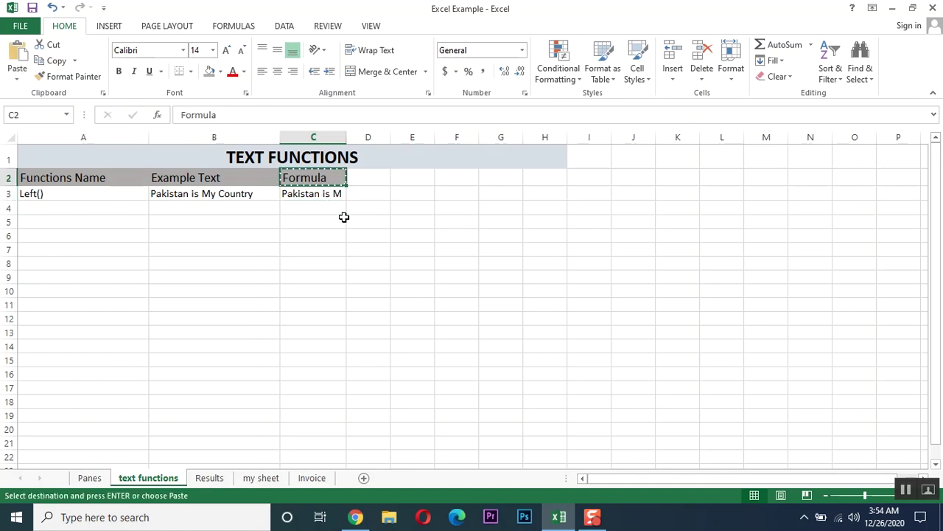
key(Right)
key(Return)
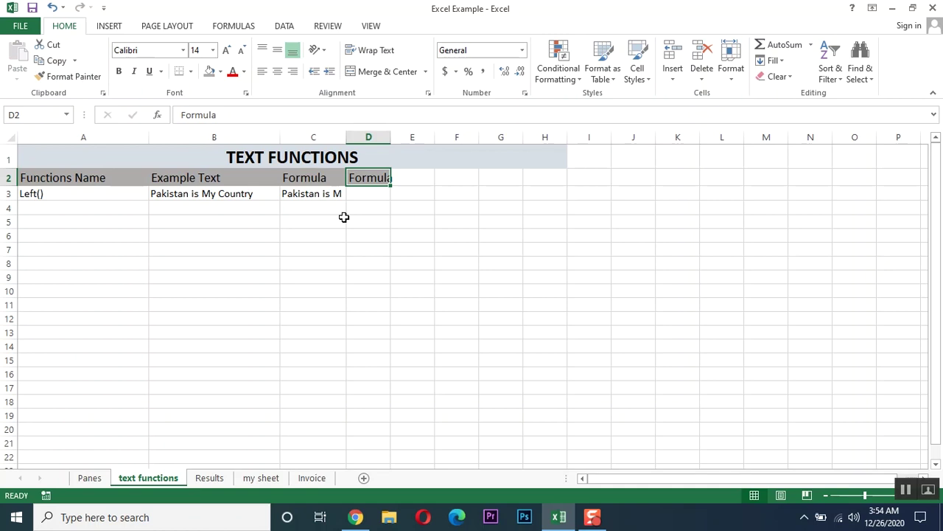
double_click(390, 137)
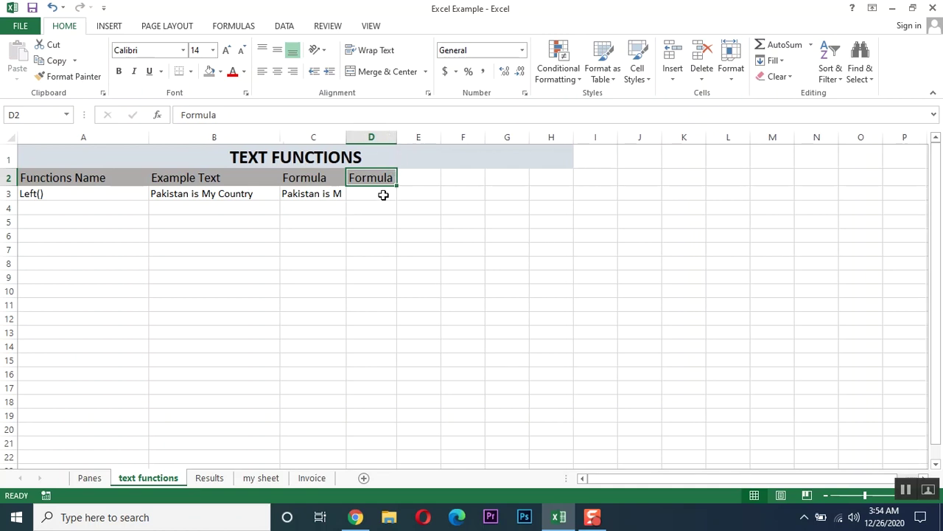
Enter the formula =LEFT(B3,5) in cell D3 to extract the first five characters of the example text
click(382, 195)
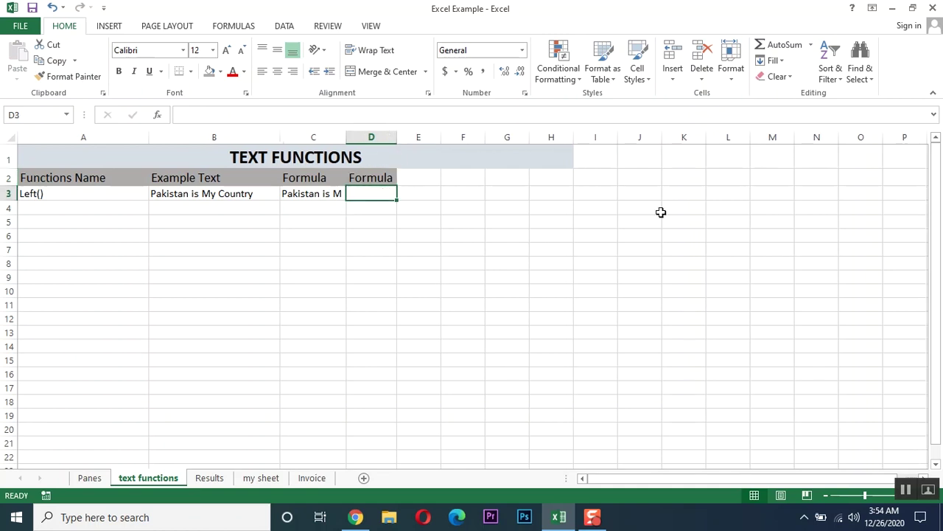
text(=left)
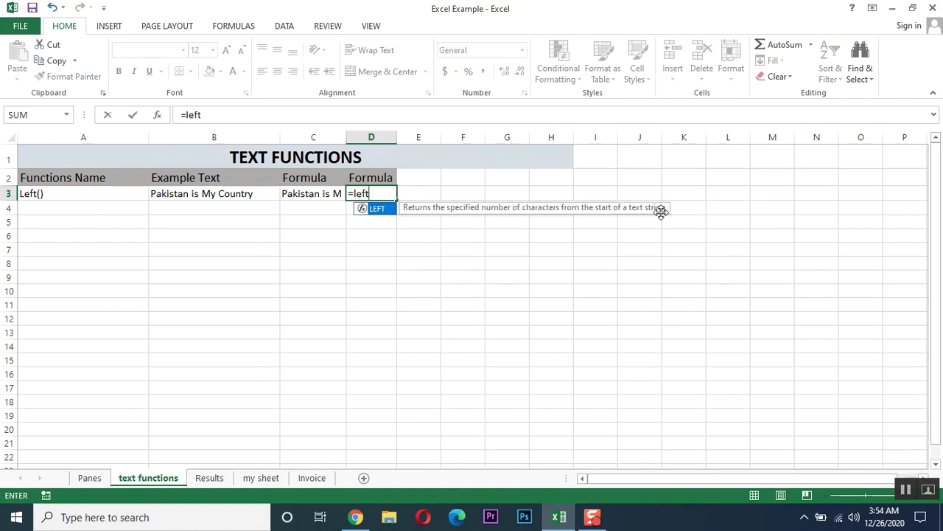
text(()
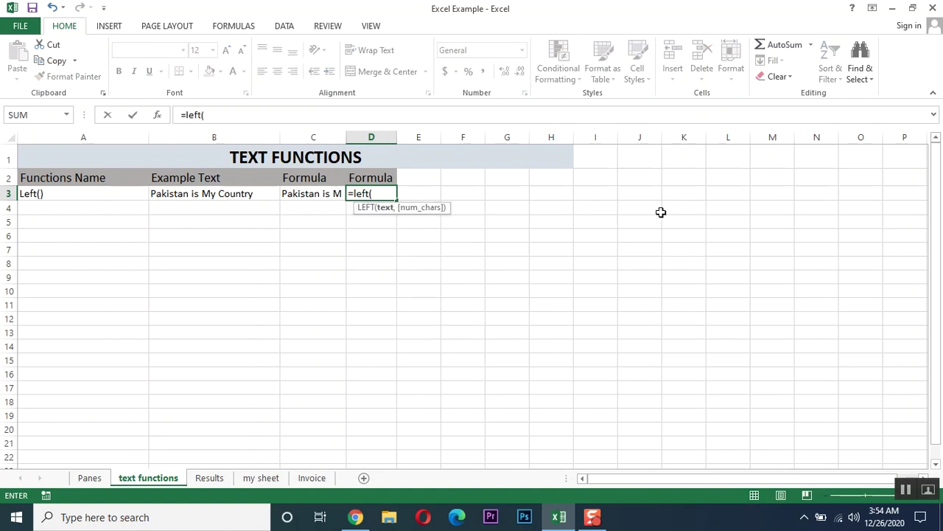
click(230, 194)
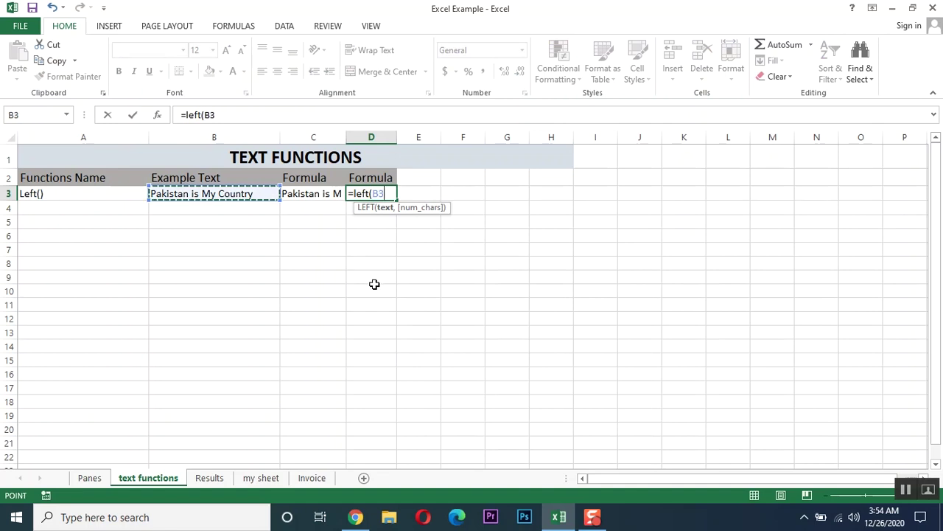
text(,)
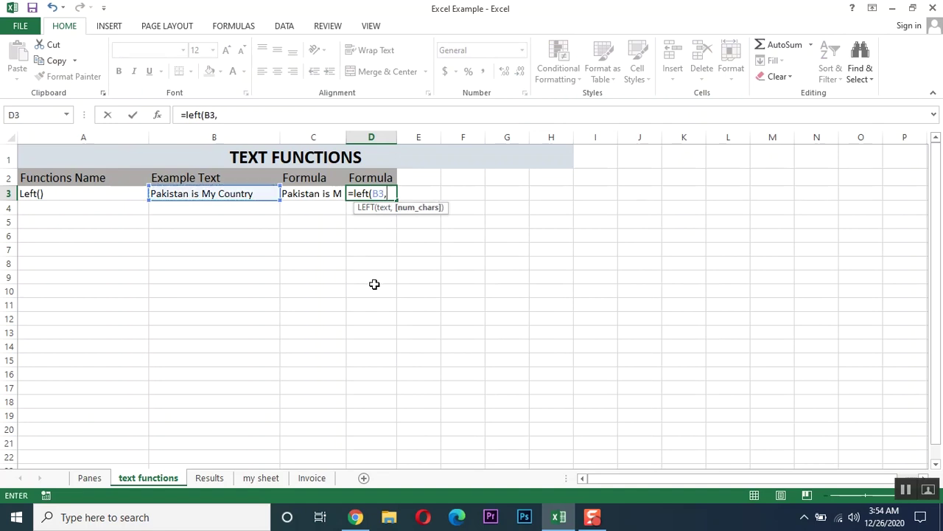
text(5))
key(Return)
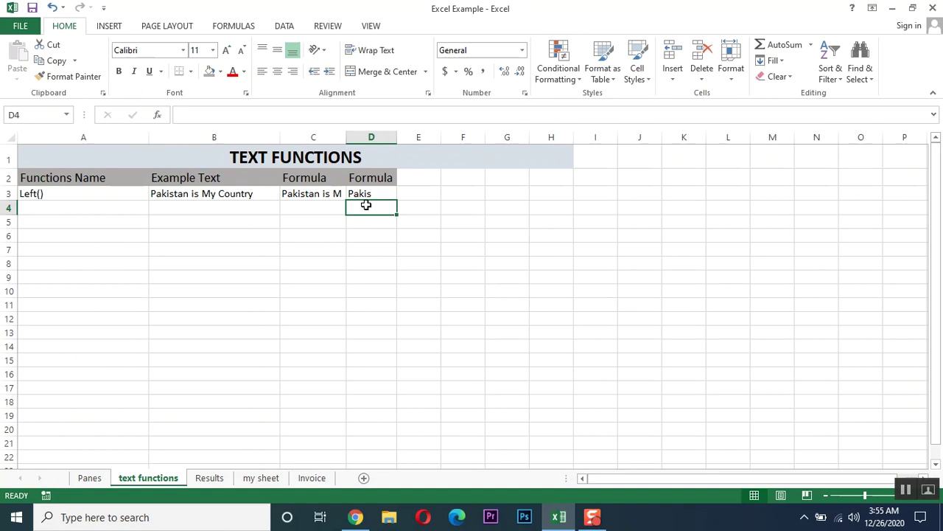
Enter Right() as the next function name in cell A4
click(57, 208)
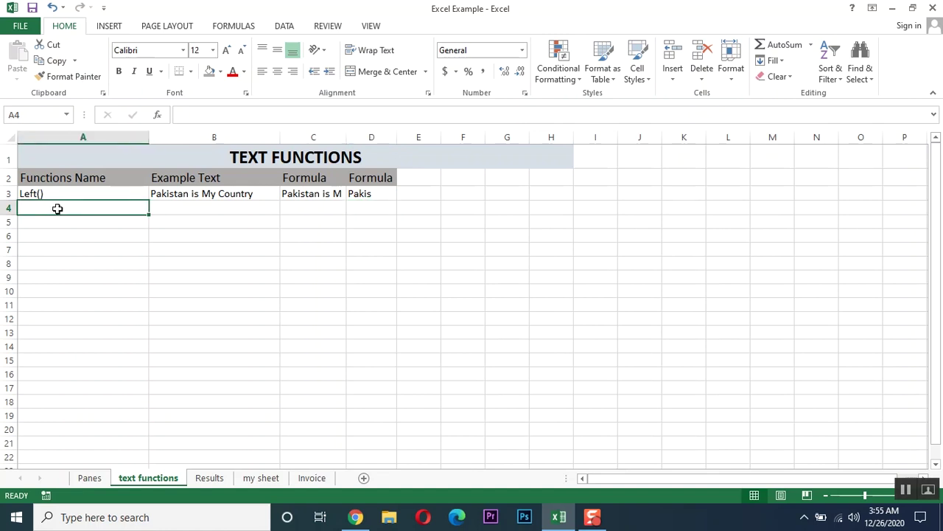
text(Ri)
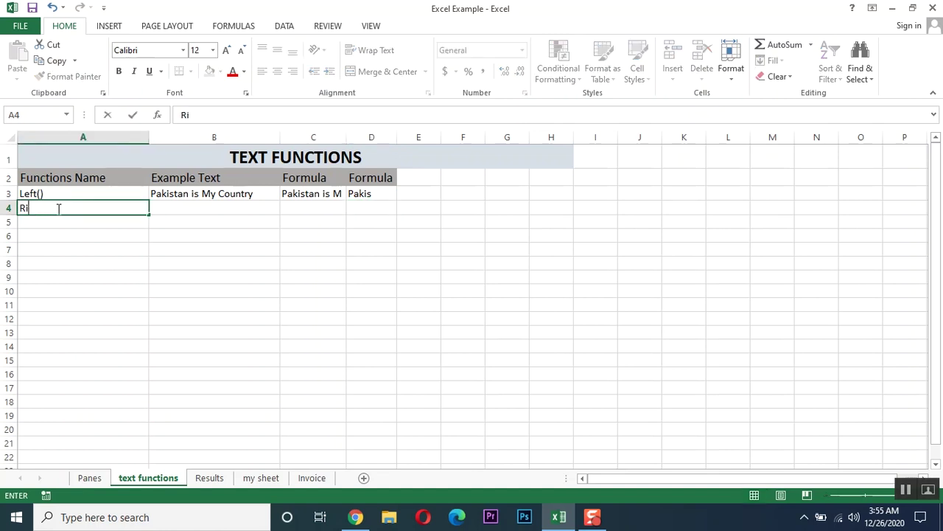
text(ght())
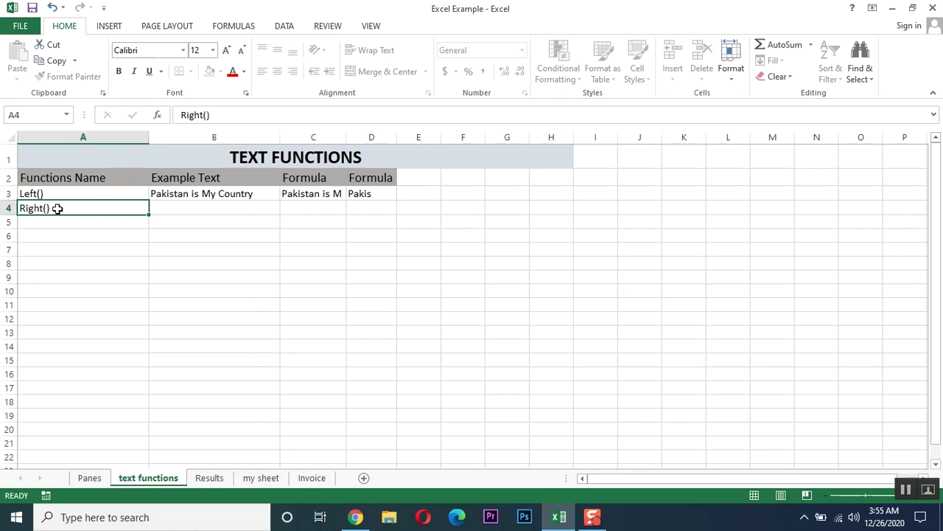
key(Return)
Copy the example text from cell B3 into B4 for the Right() row
click(177, 205)
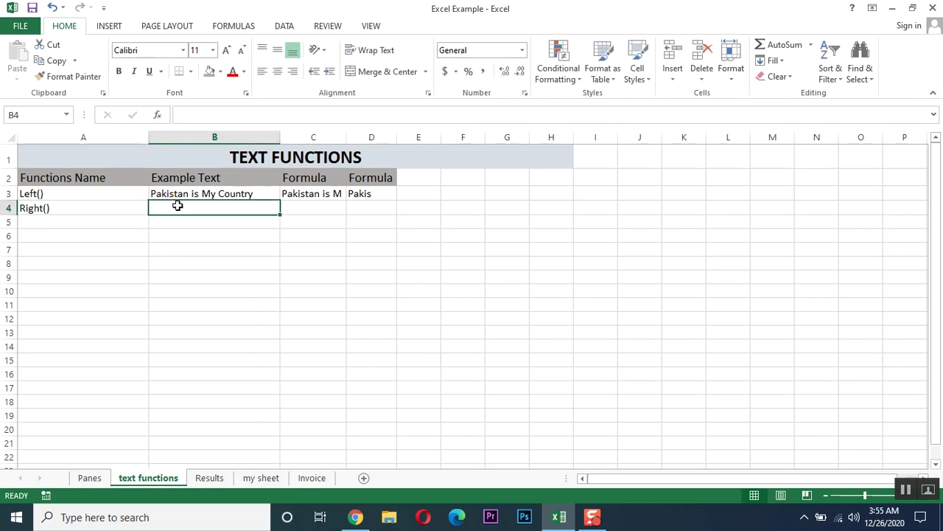
click(183, 195)
key(ctrl+c)
key(Down)
key(Return)
Enter the formula =RIGHT(B4,5) in cell C4 to extract the last five characters of the example text
key(Right)
key(Right)
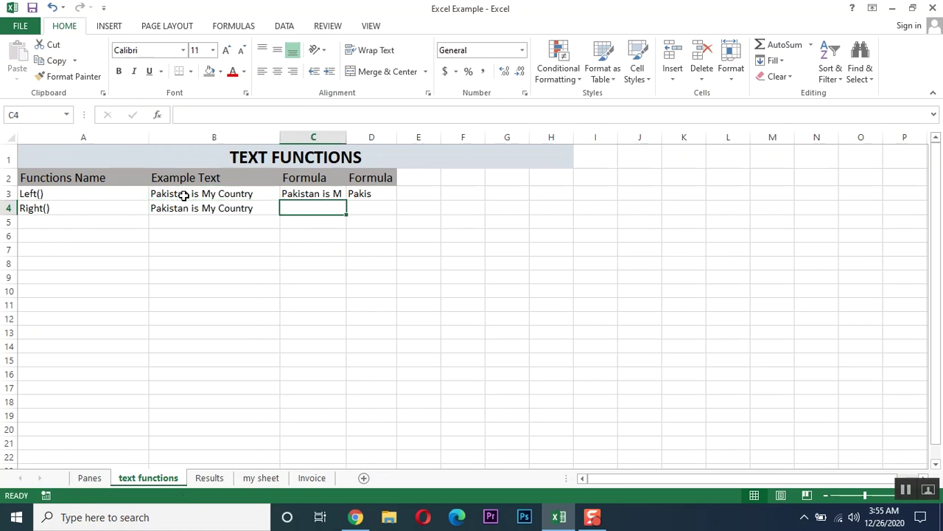
key(Left)
text(=)
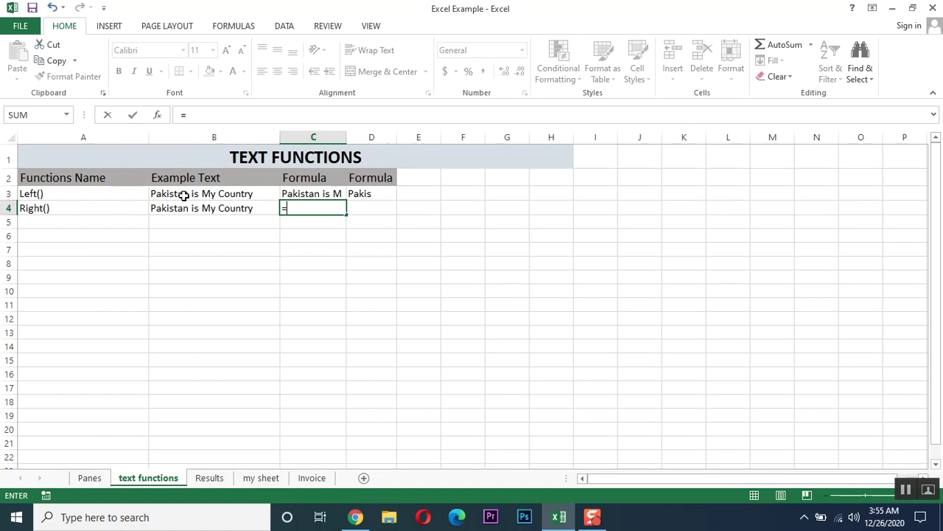
text(right)
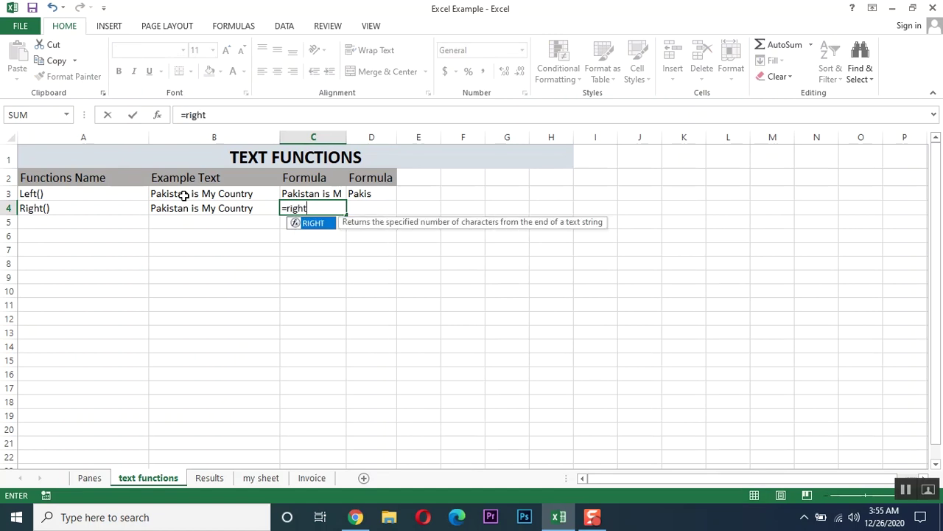
text(()
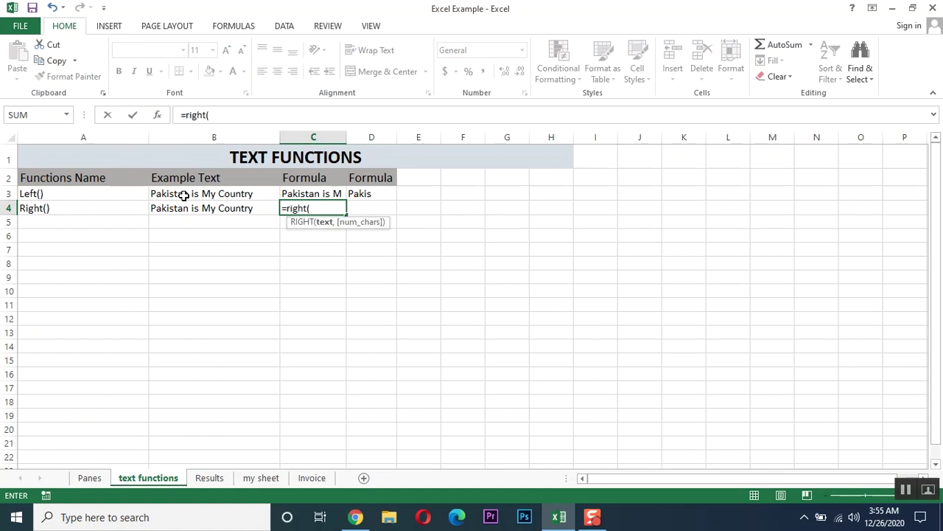
click(206, 209)
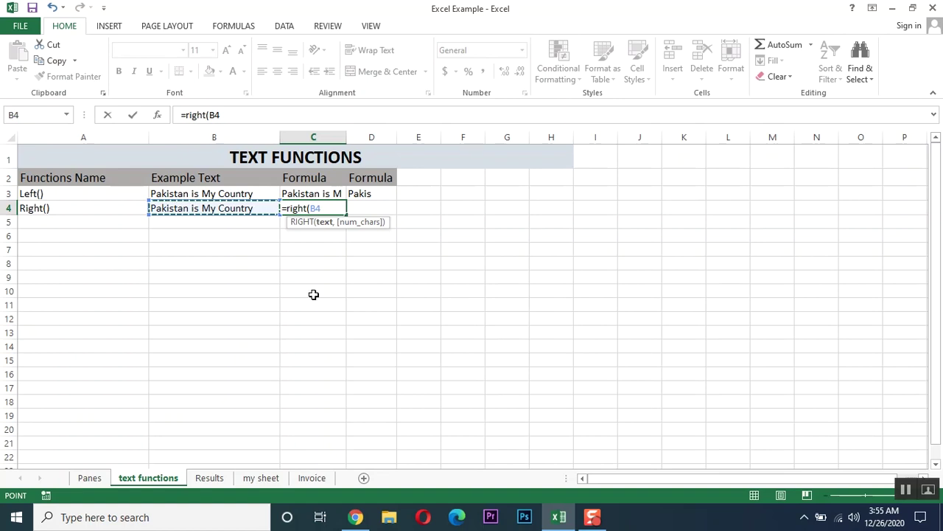
text(,)
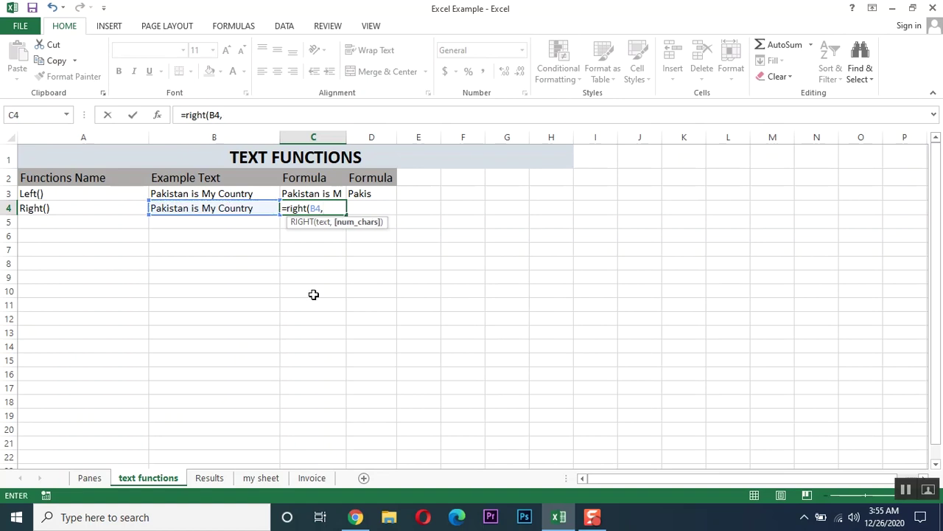
text(5))
key(Return)
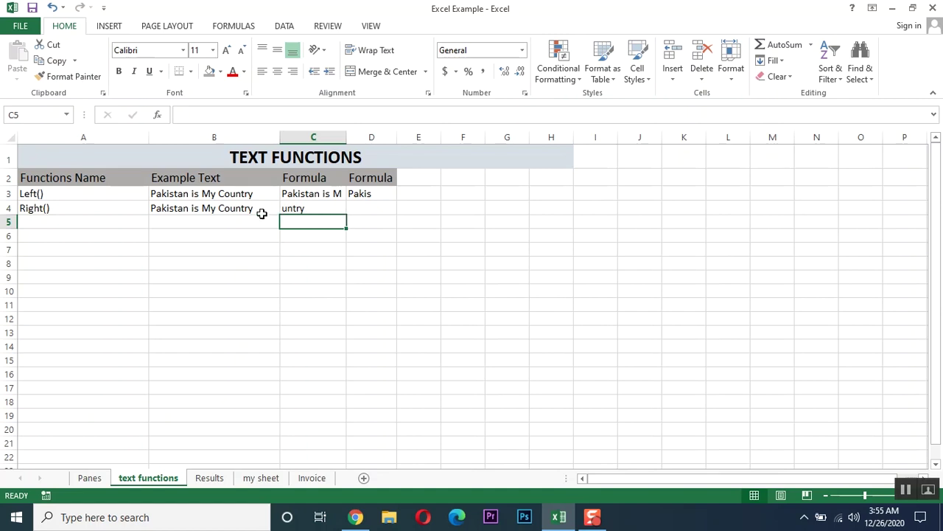
click(310, 208)
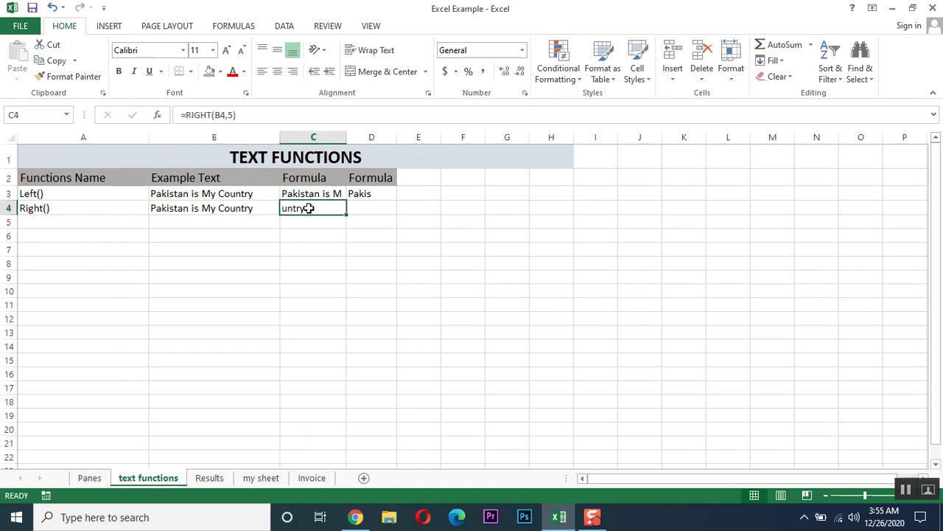
Enter Mid() as the function name in cell A5 and copy the example text from B4 into B5
click(51, 221)
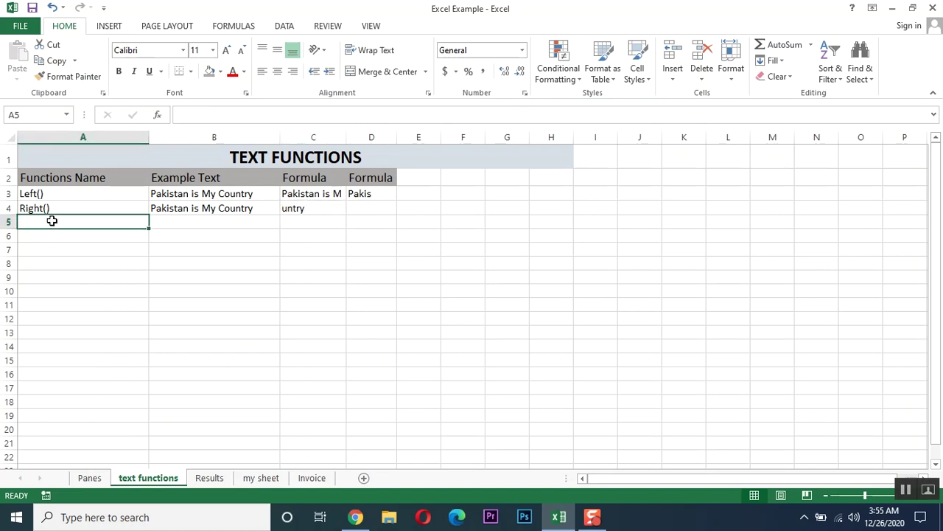
text(Mid())
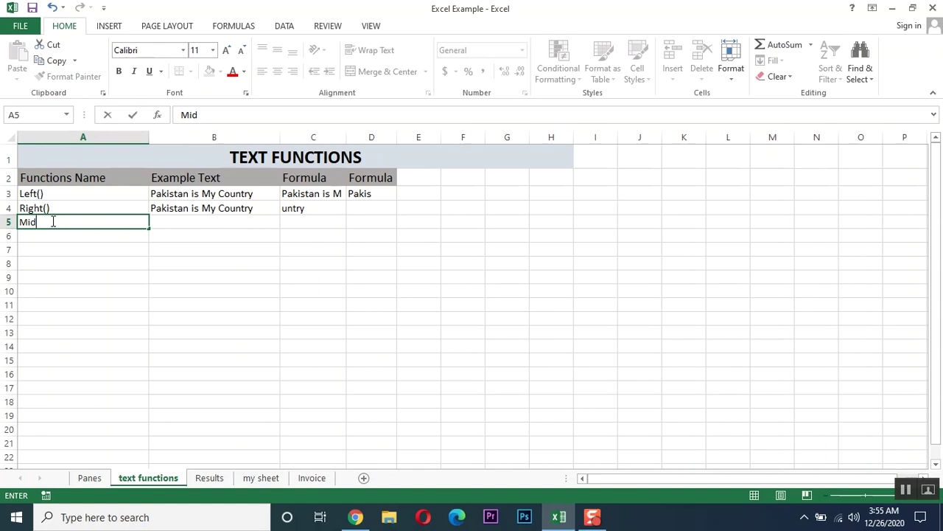
click(187, 223)
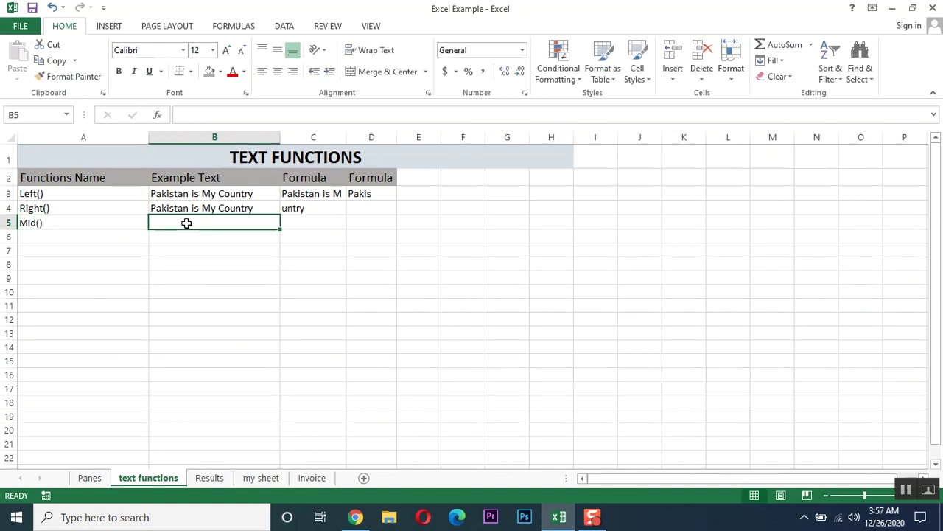
click(193, 209)
key(ctrl+c)
key(Down)
key(Return)
Enter the formula =MID(B5,5,3) in cell C5 to extract three characters starting at the fifth character
key(Right)
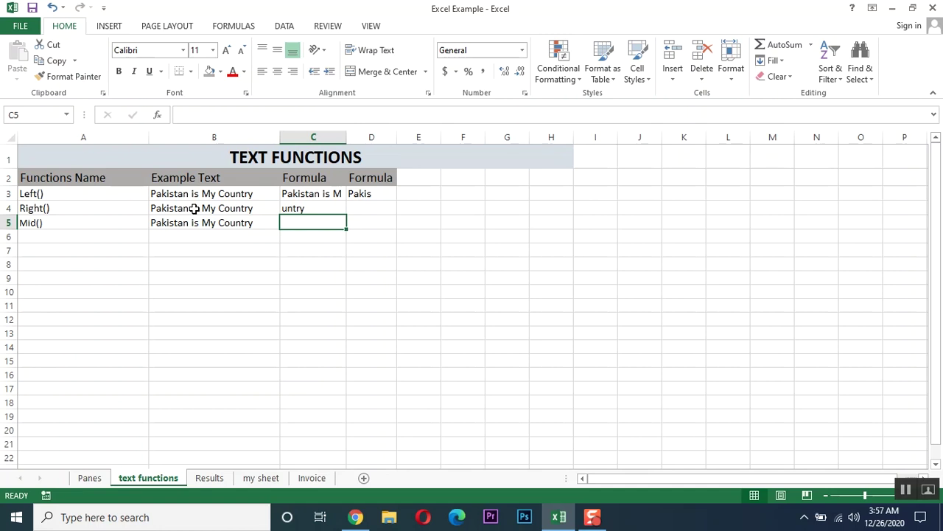
text(=)
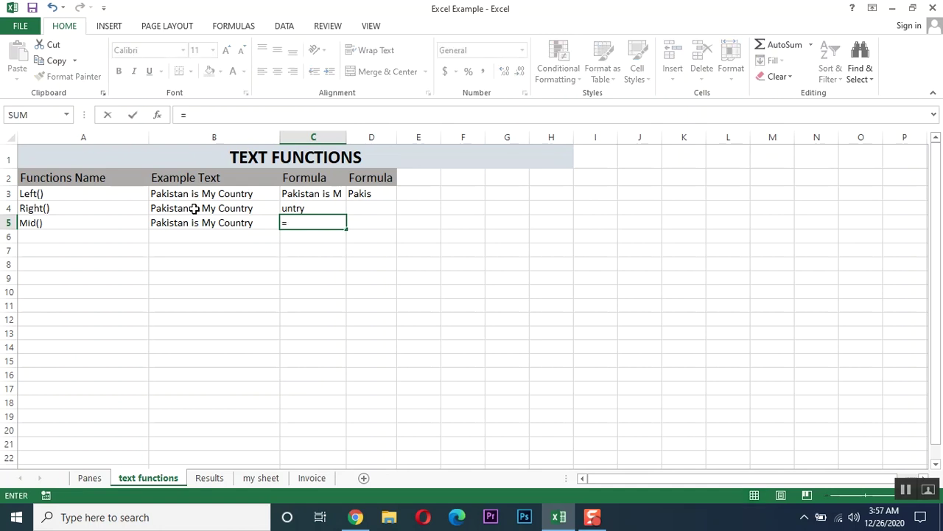
text(mid)
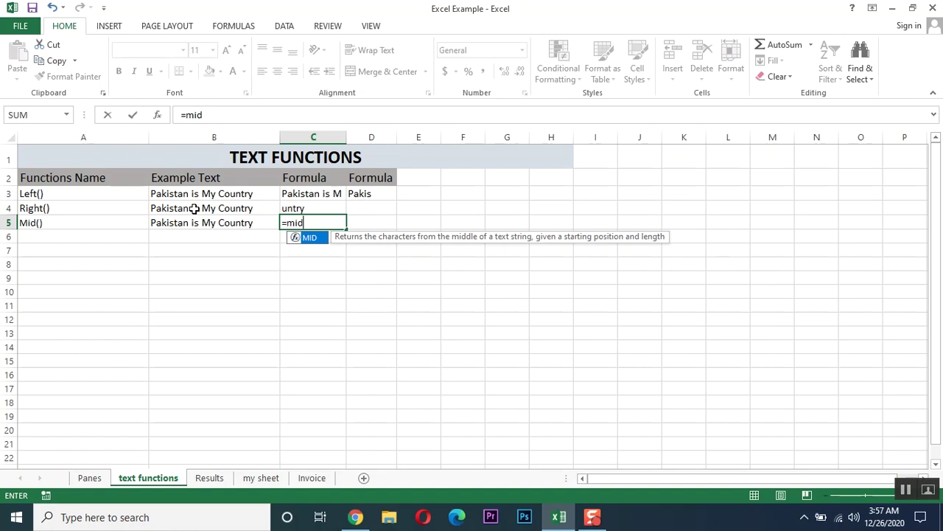
text(()
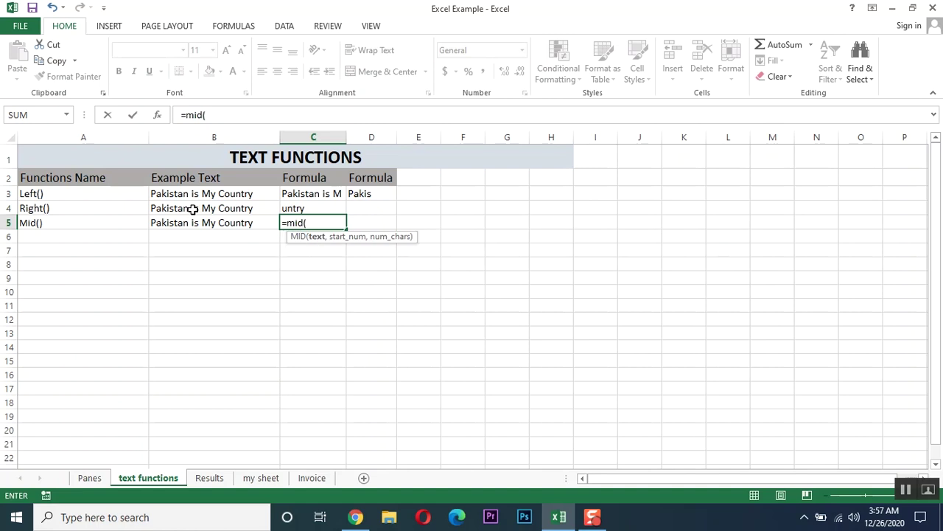
click(213, 223)
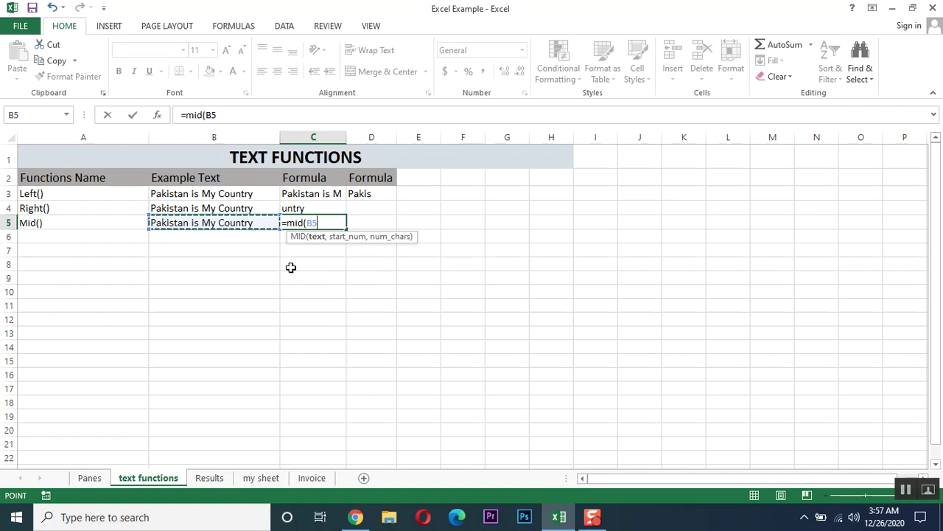
text(,)
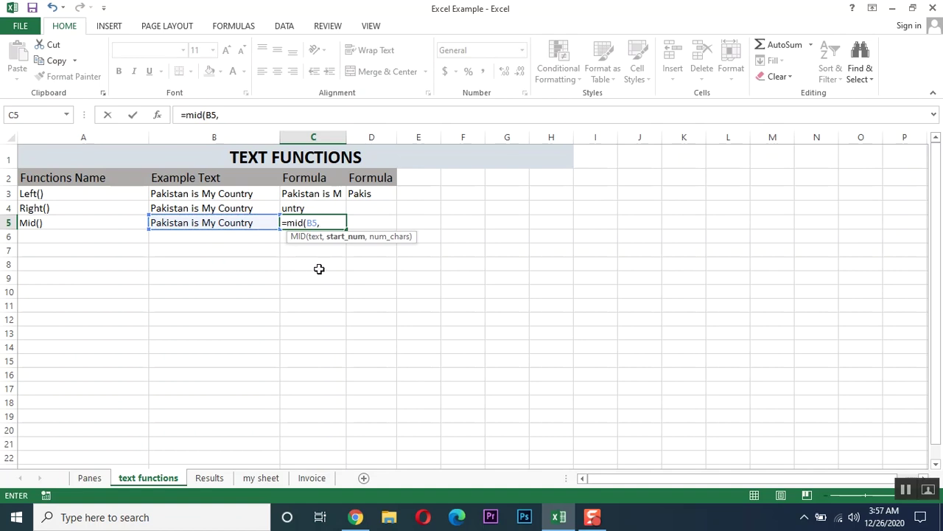
text(5,)
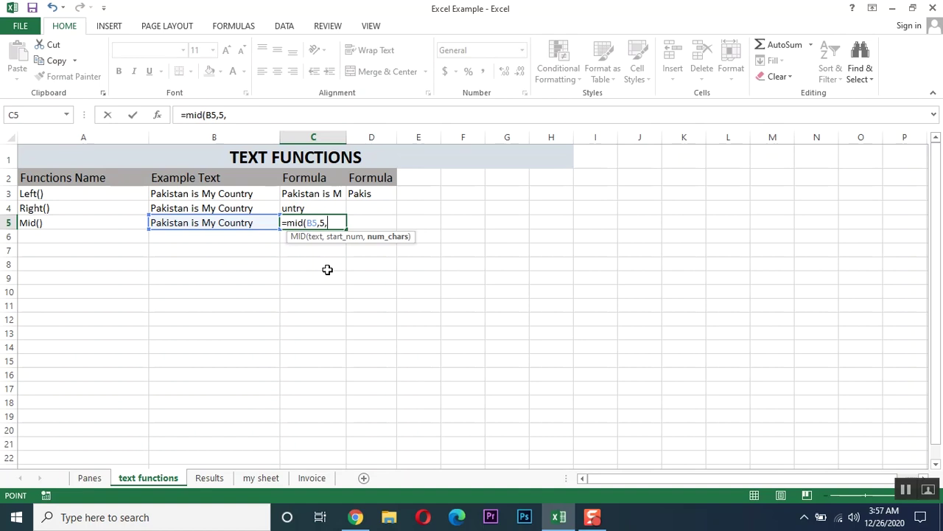
text(3))
key(Return)
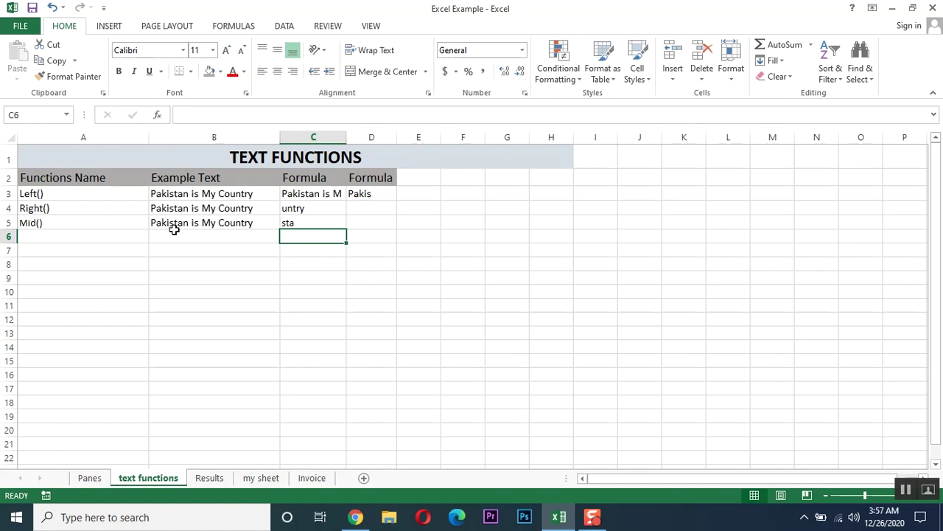
click(292, 224)
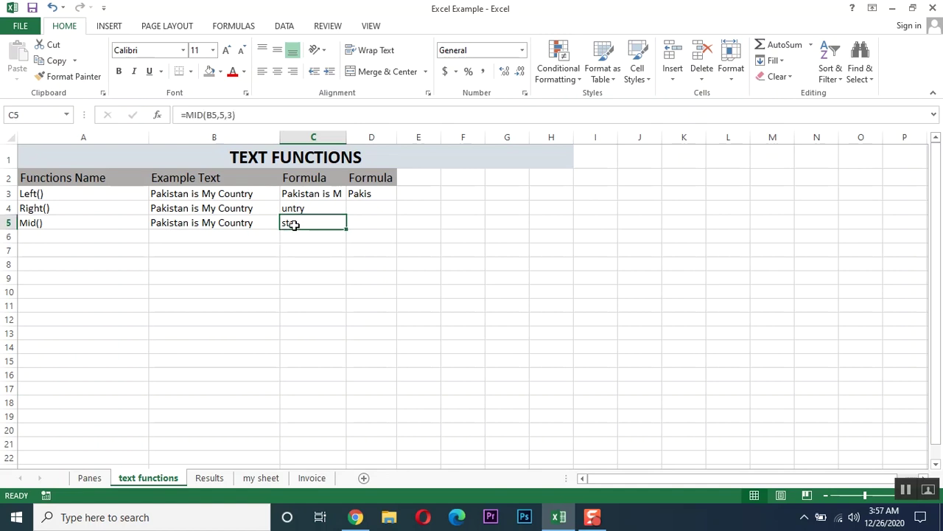
click(367, 225)
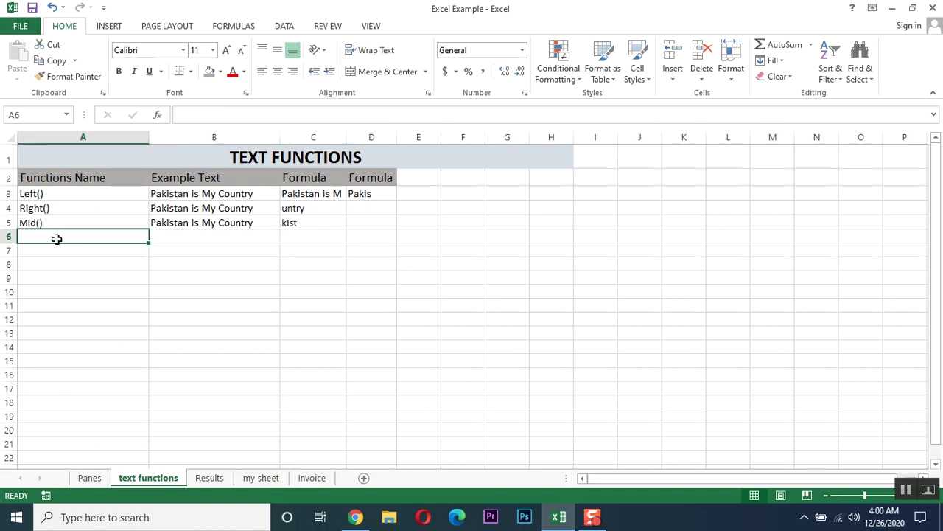
Enter Len() as the function name in cell A6 and copy the example text from B5 into B6
text(Len())
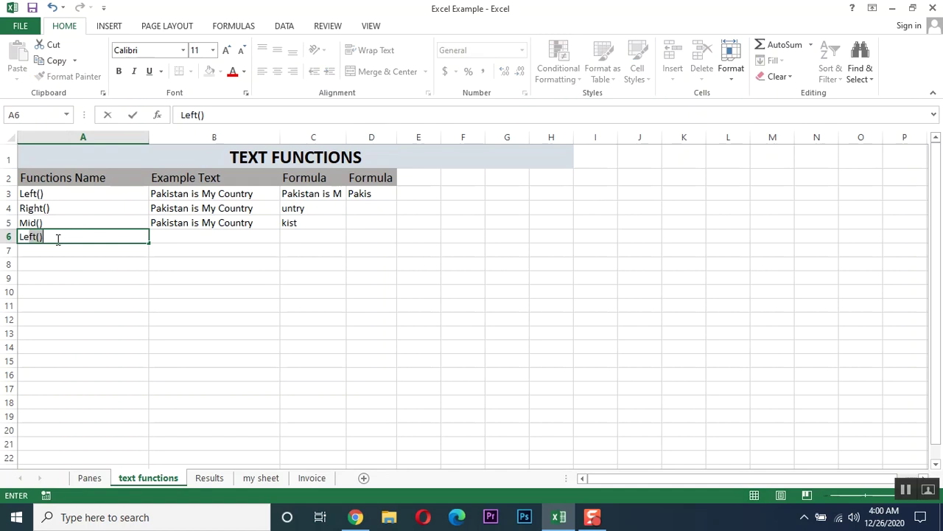
key(Return)
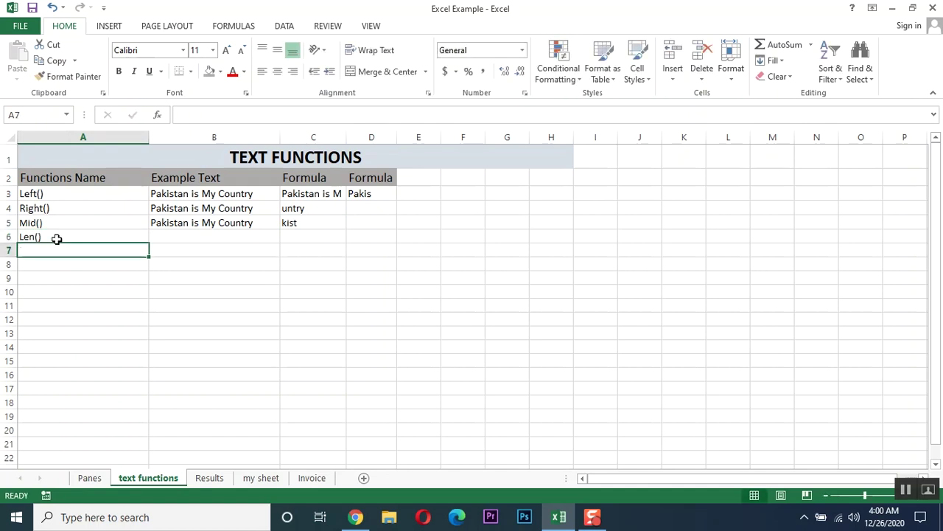
key(Up)
key(Right)
key(Up)
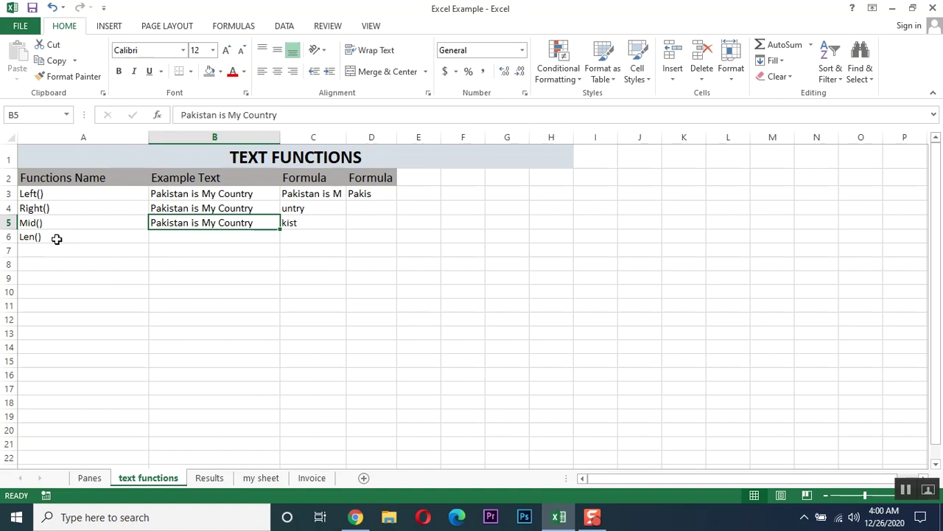
key(ctrl+c)
key(Down)
key(Return)
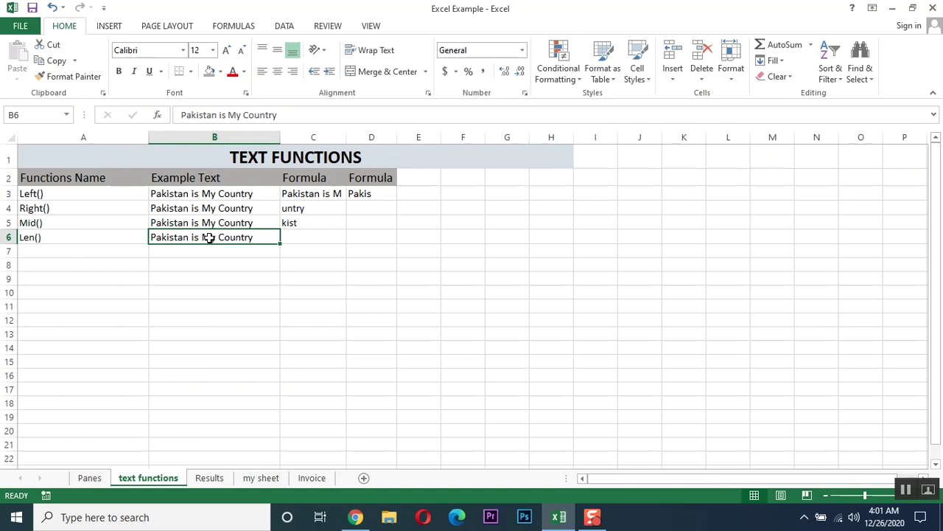
Enter the formula =LEN(B6) in cell C6 to count the characters of the example text
click(309, 237)
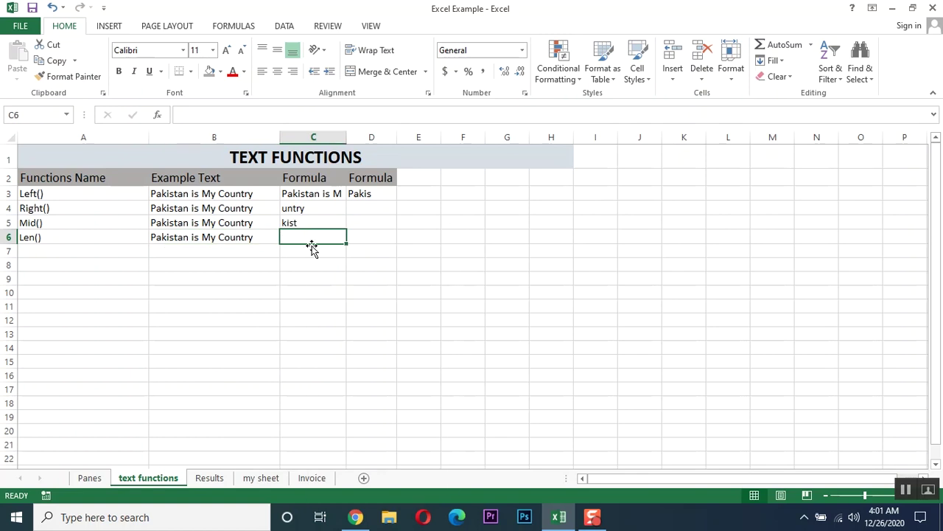
text(=)
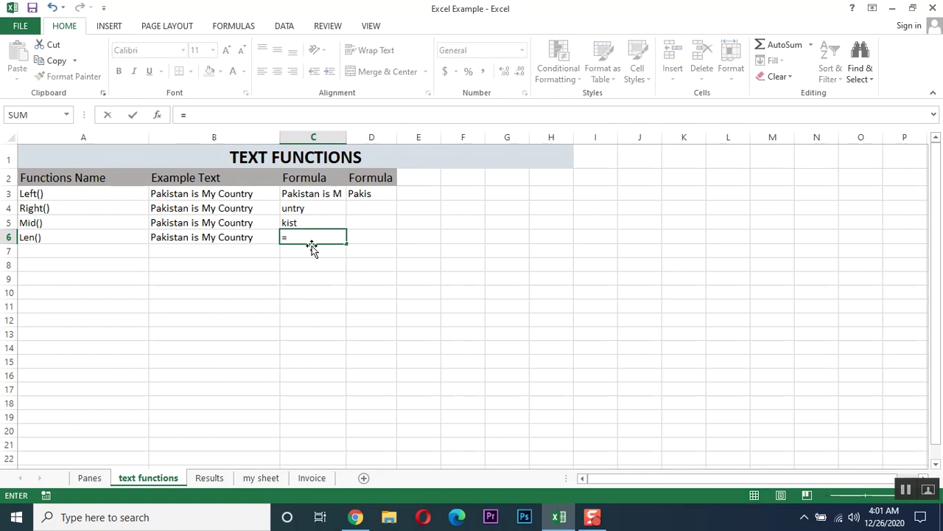
text(len()
key(Left)
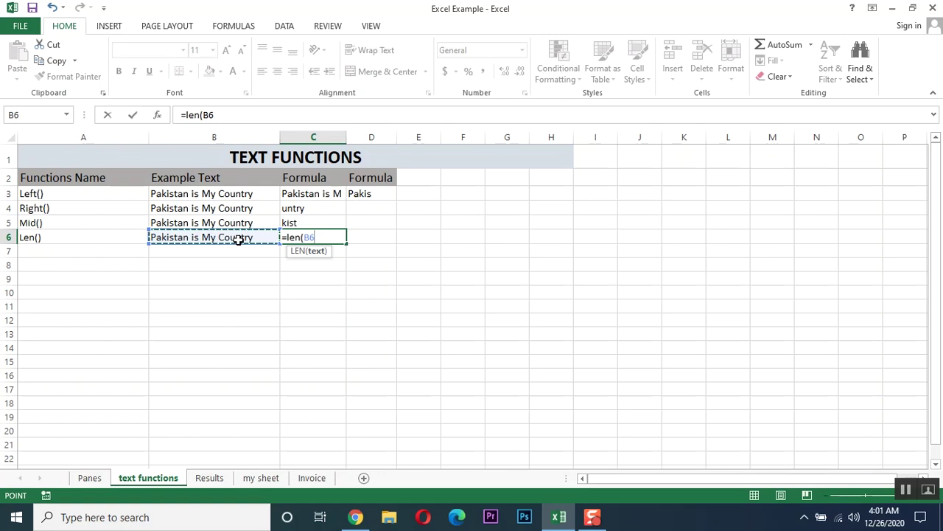
text())
key(Return)
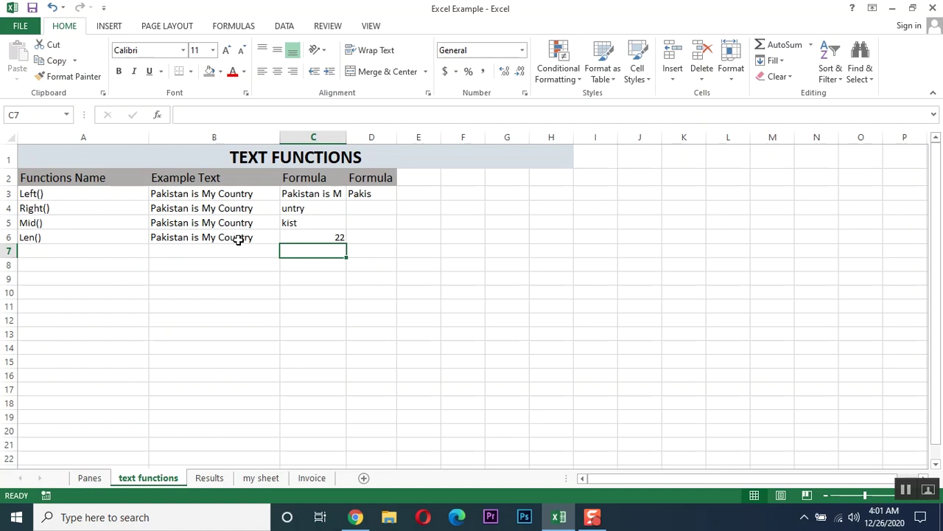
right_click(195, 240)
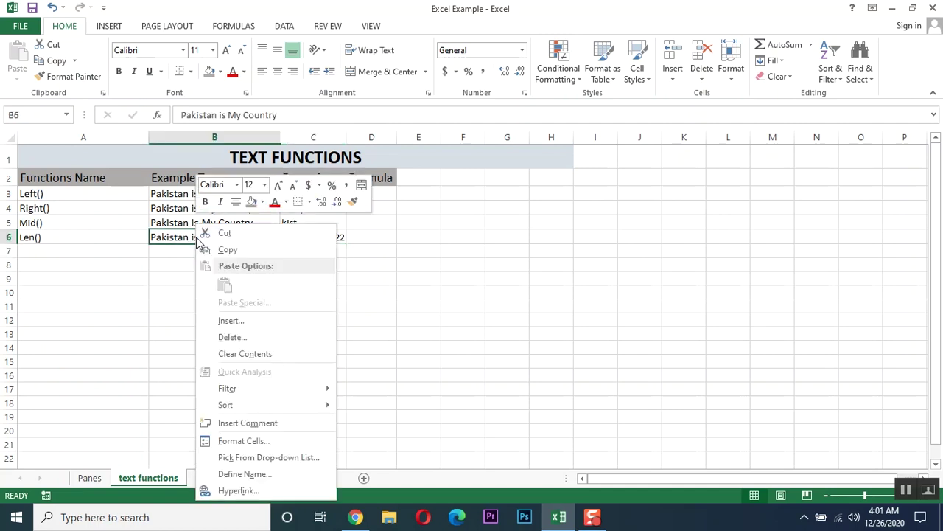
click(183, 278)
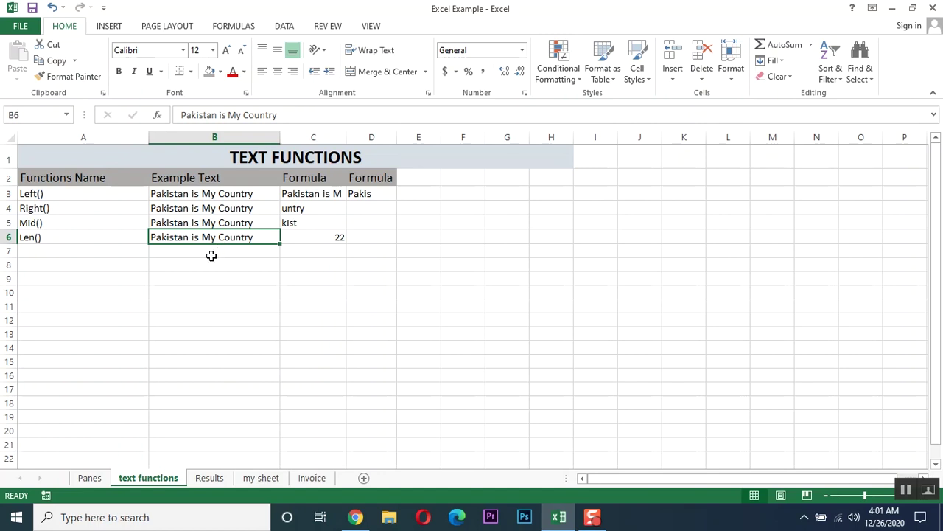
right_click(212, 254)
key(Escape)
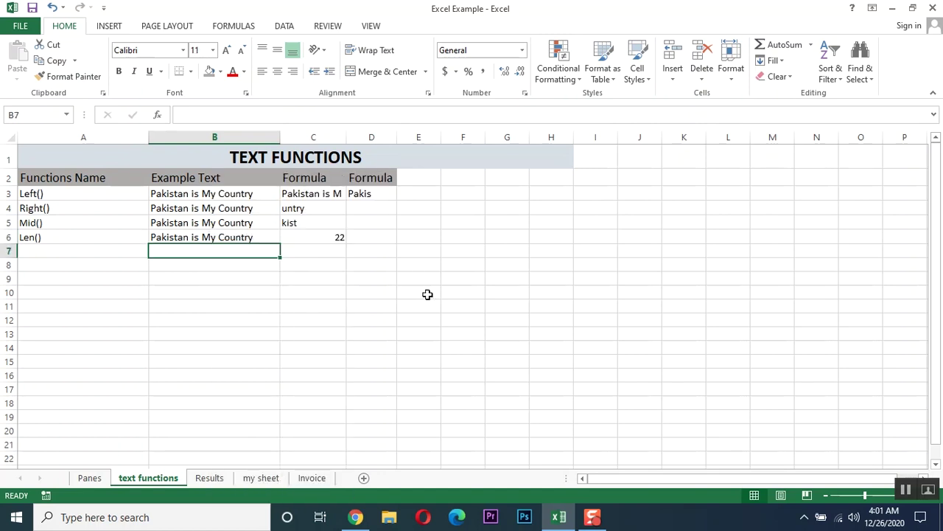
click(320, 238)
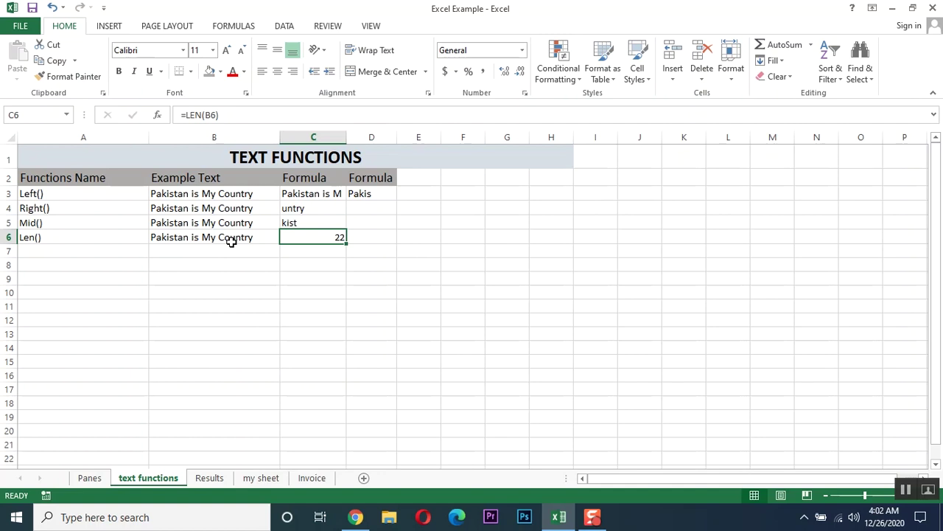
click(190, 239)
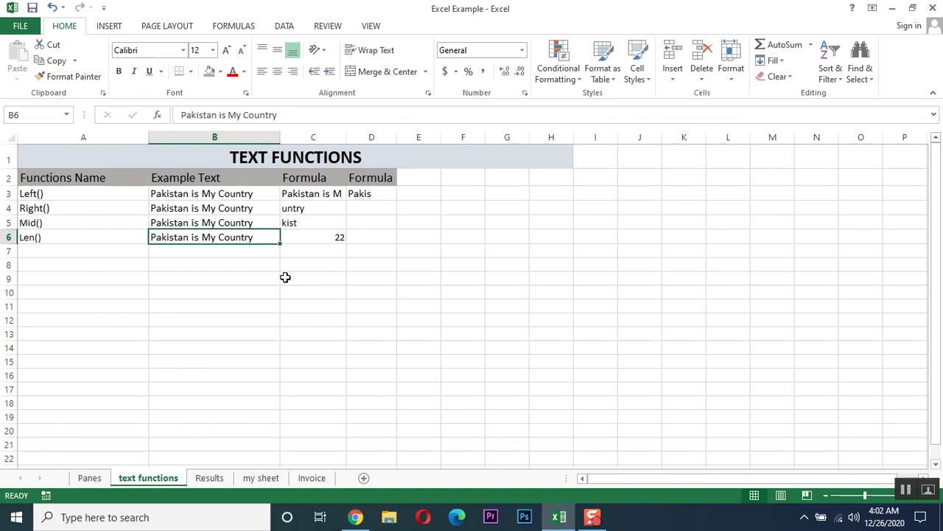
Remove the space between "My" and "Country" in the example text in B6 to test the LEN formula
click(340, 237)
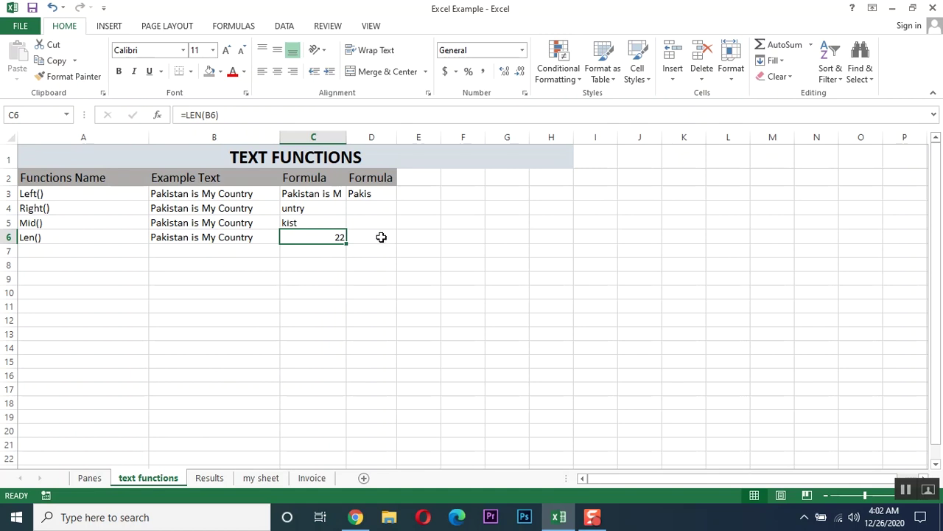
click(215, 238)
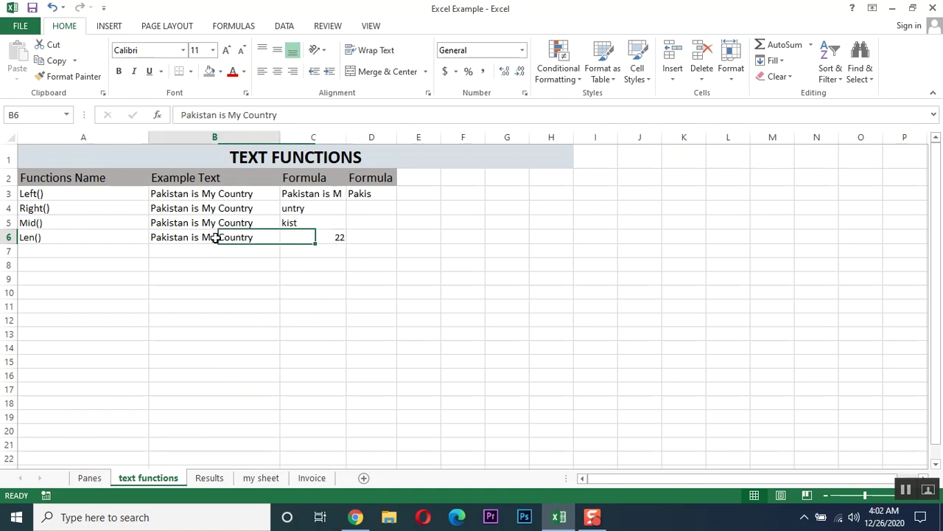
double_click(220, 238)
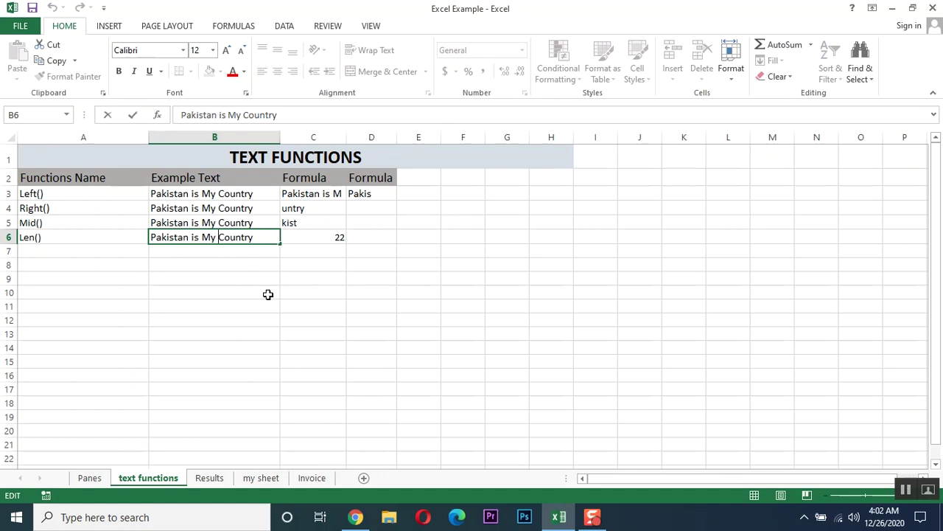
key(BackSpace)
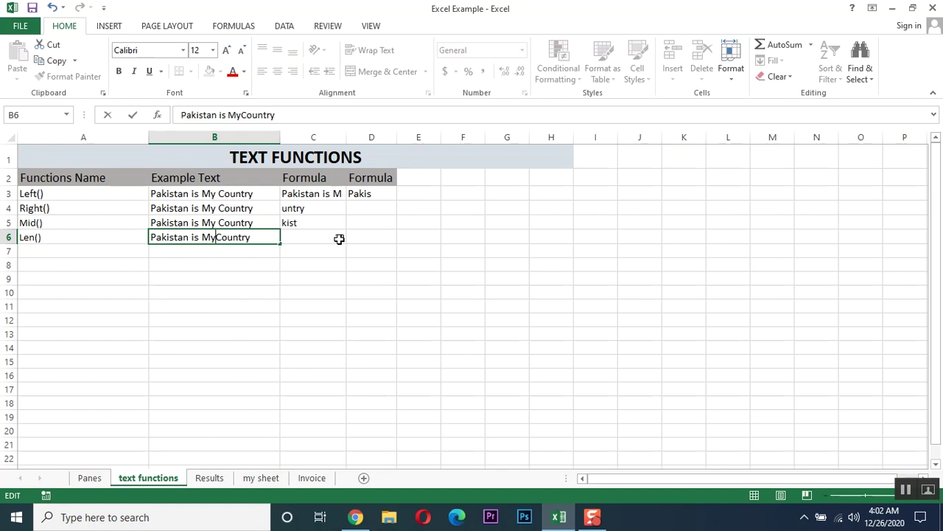
key(Return)
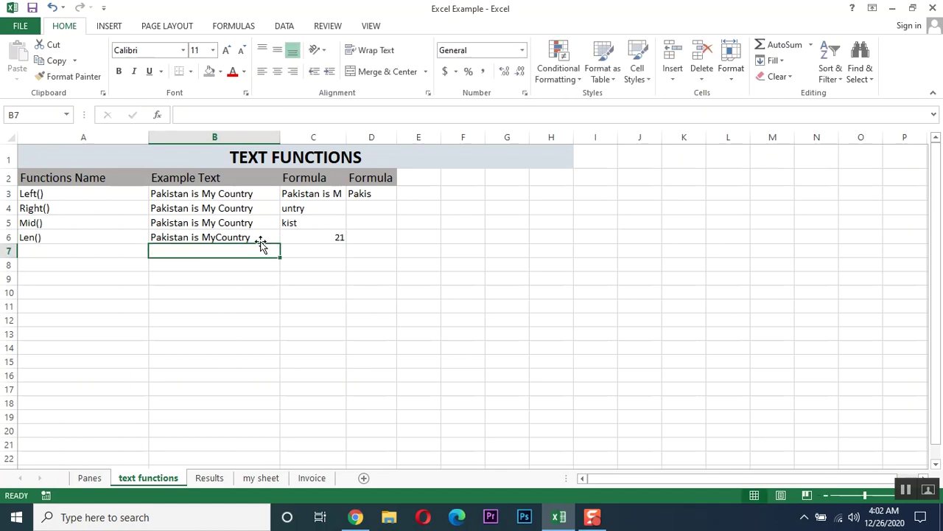
Restore the space in B6 so the example text reads "Pakistan is My Country"
click(233, 238)
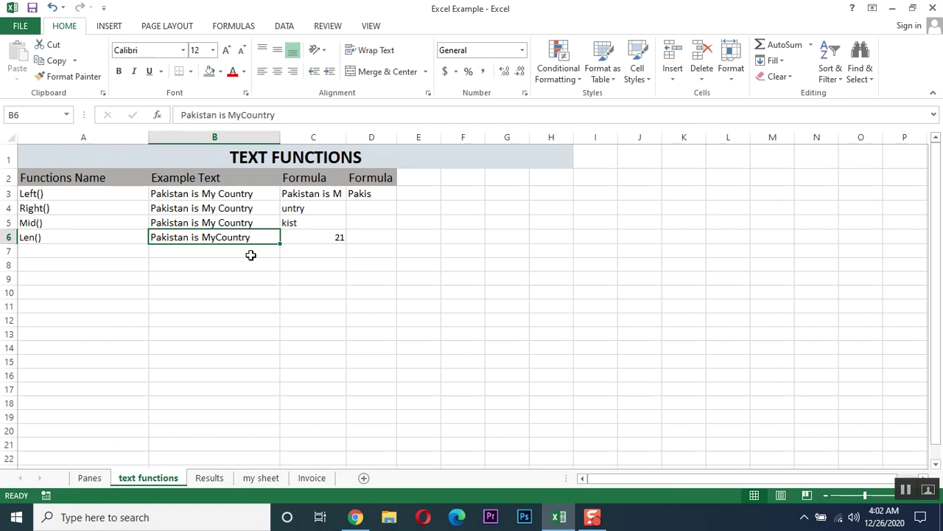
click(242, 114)
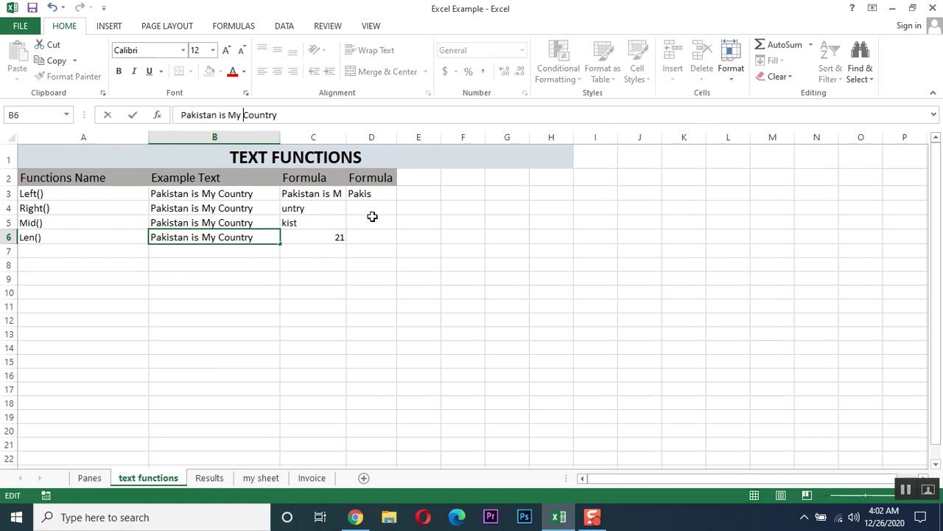
key(Return)
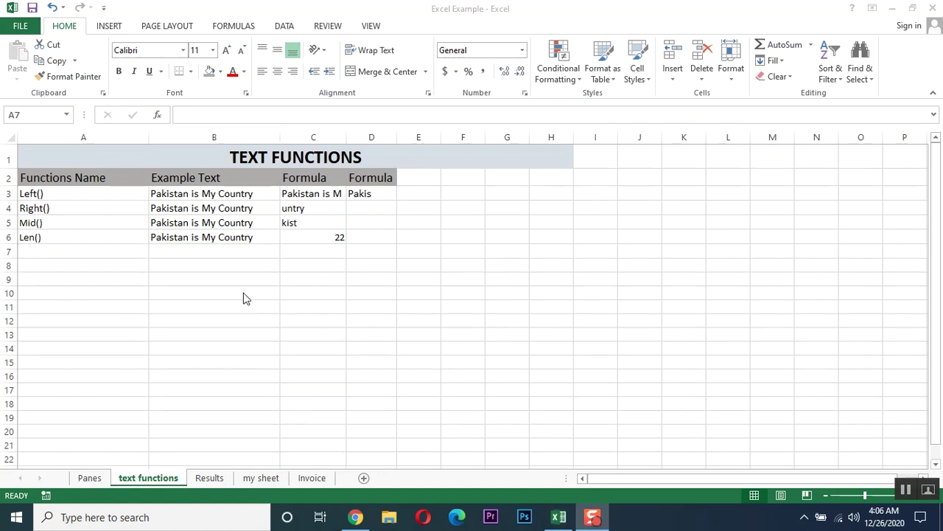
Enter find() as the function name in cell A7 and copy the example text from B6 into B7
click(52, 250)
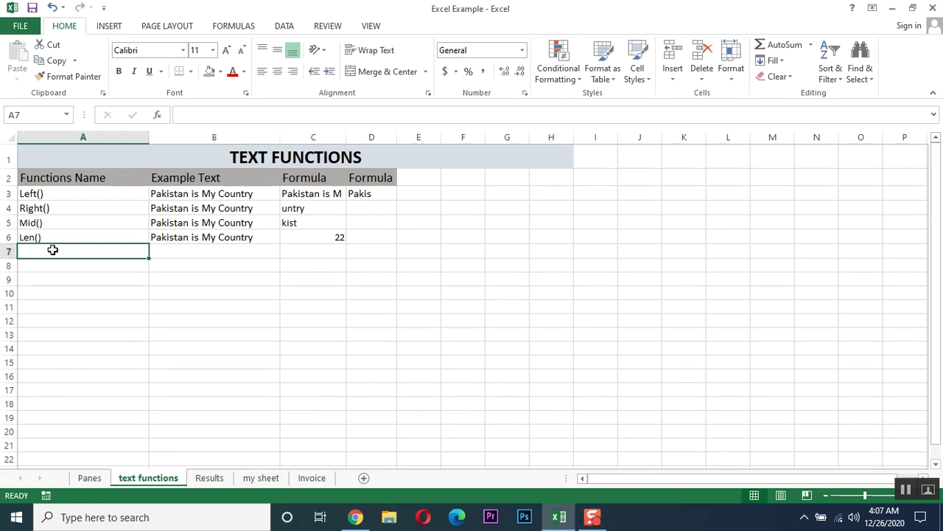
text(find())
key(Tab)
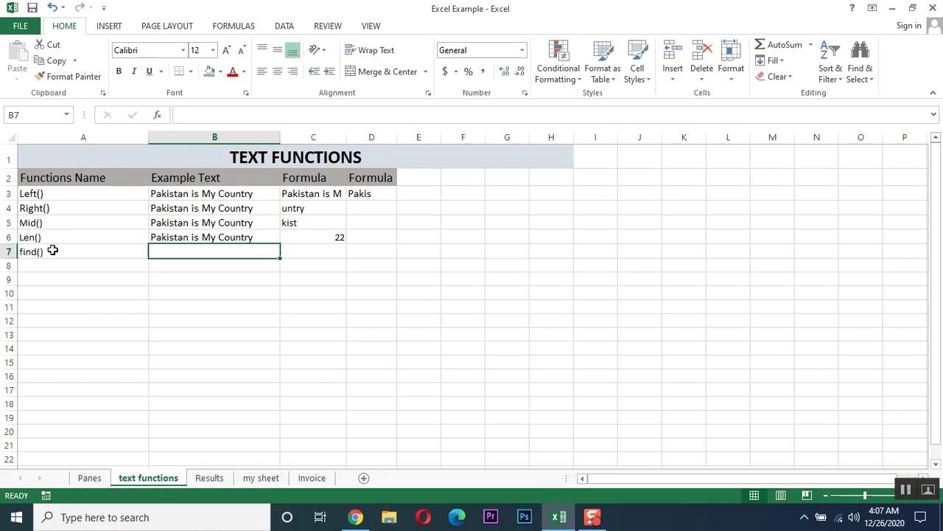
key(Up)
key(ctrl+c)
key(Down)
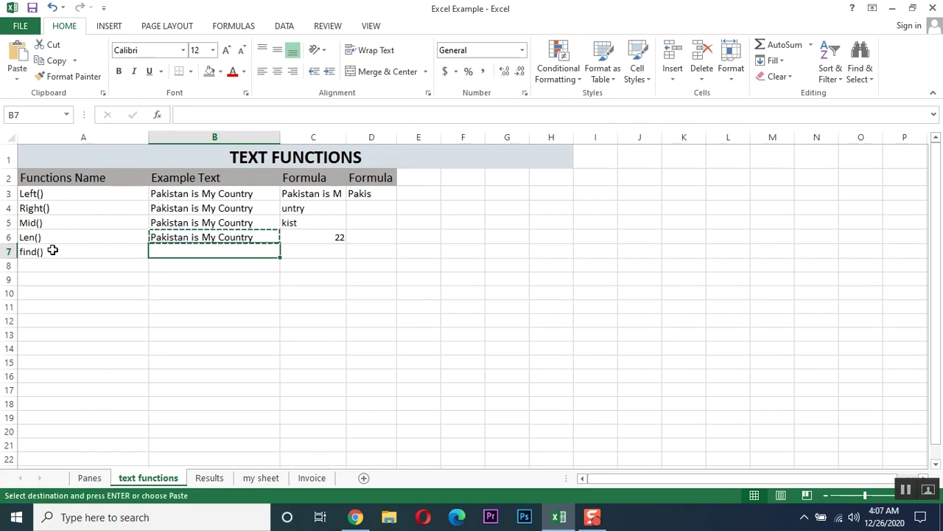
key(Return)
Enter the formula =FIND("is",B7) in cell C7 to locate "is" within the example text
key(Right)
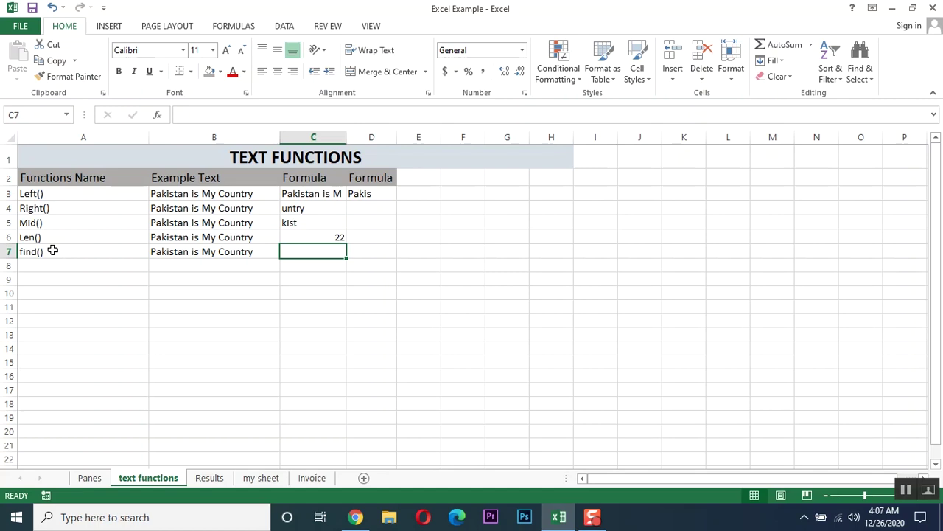
text(=fin)
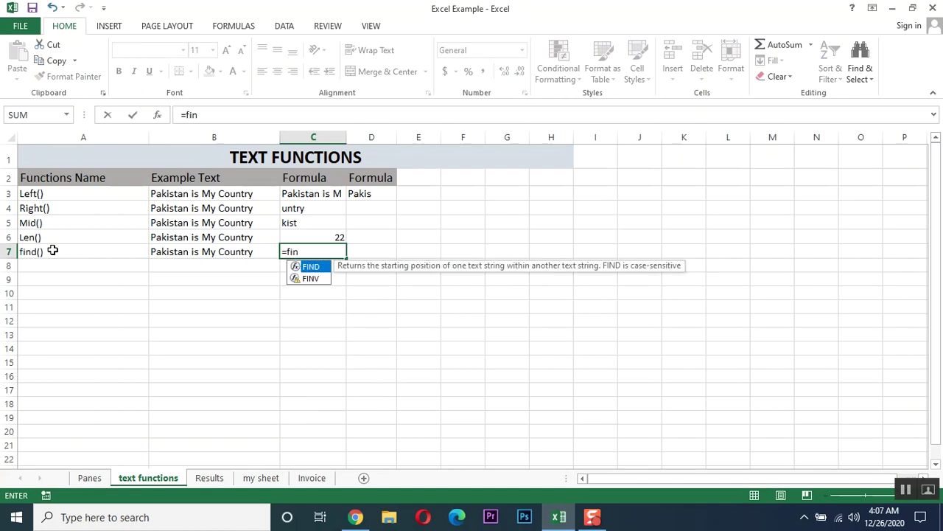
key(Tab)
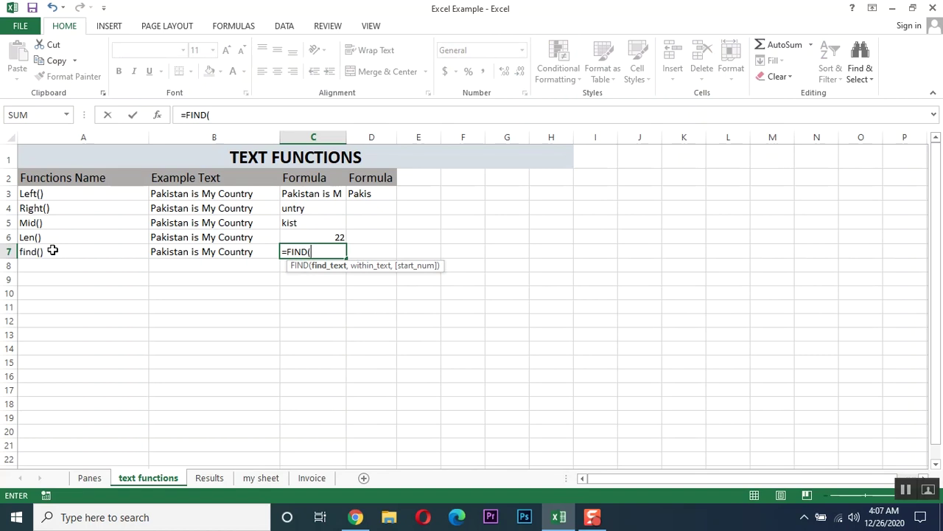
text(")
key(Return)
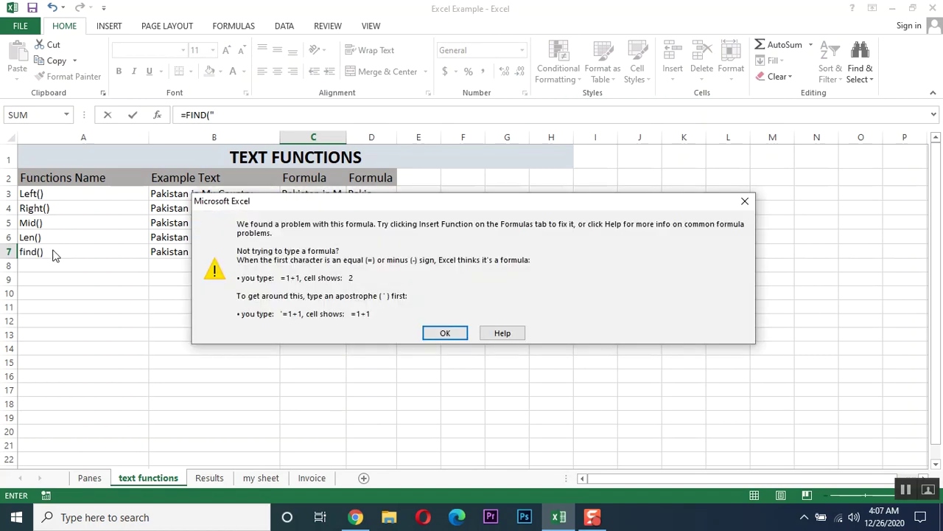
key(Return)
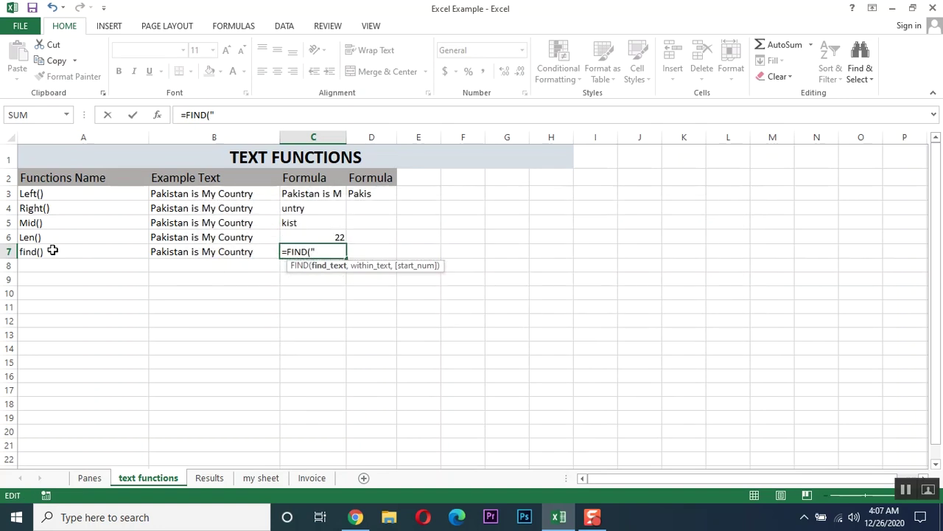
text(is",)
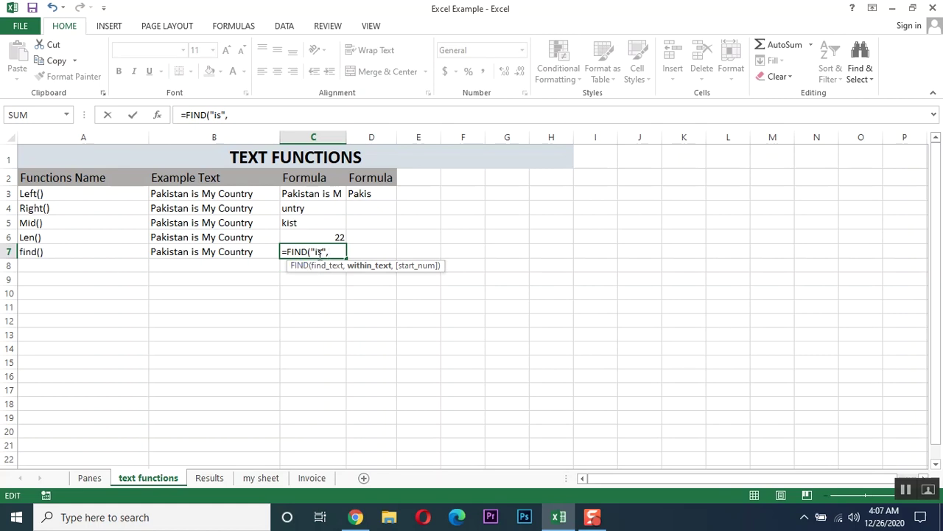
click(218, 251)
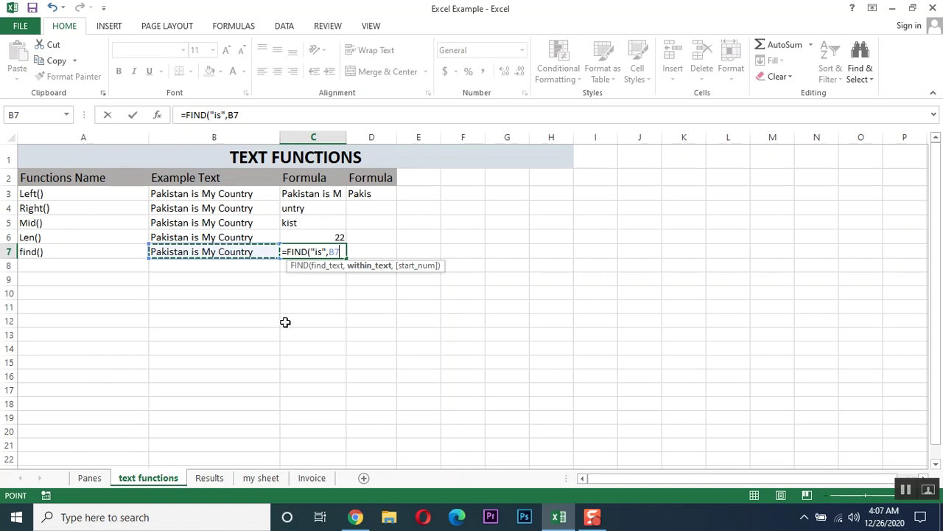
text())
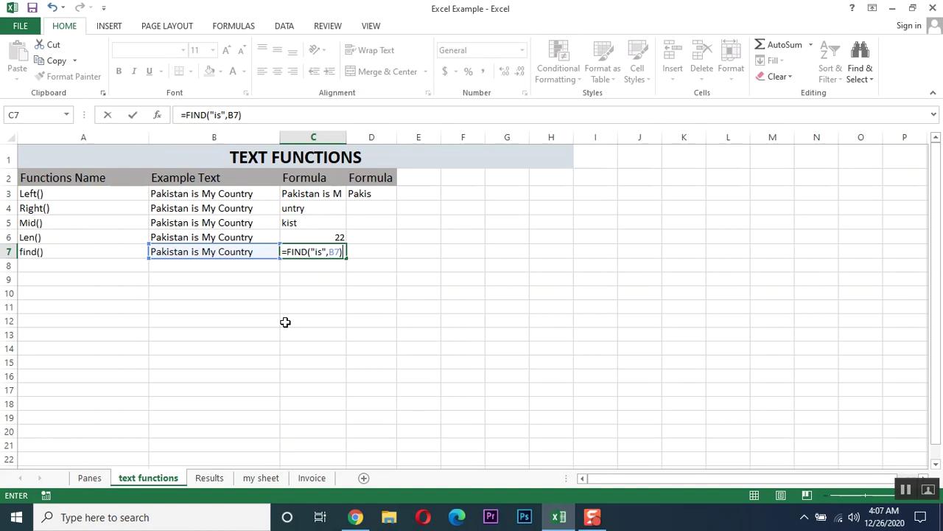
key(Return)
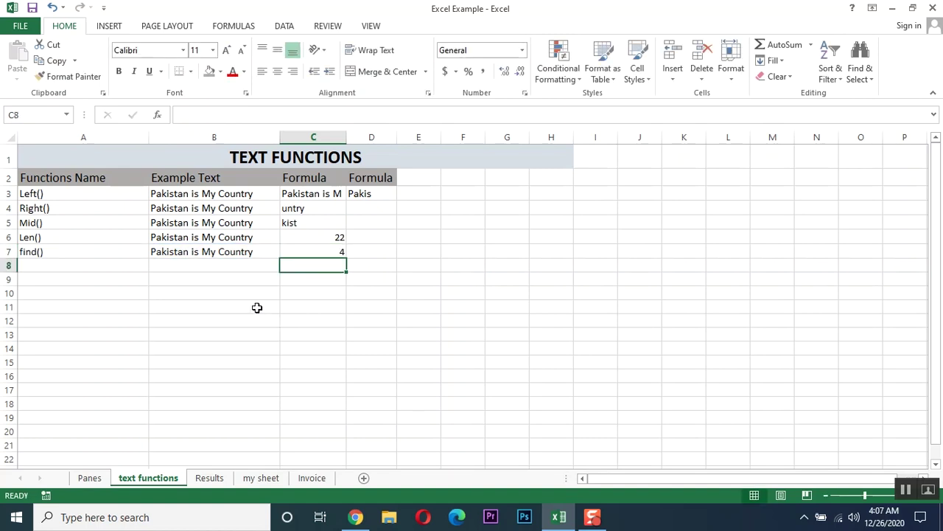
Examine the FIND formula in C7 and where "is" occurs in the example text in B7
click(316, 252)
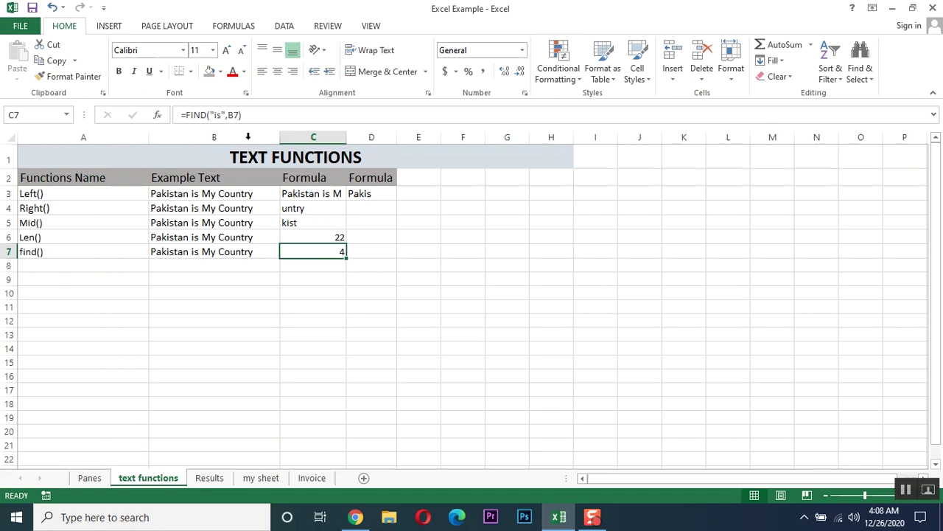
click(217, 116)
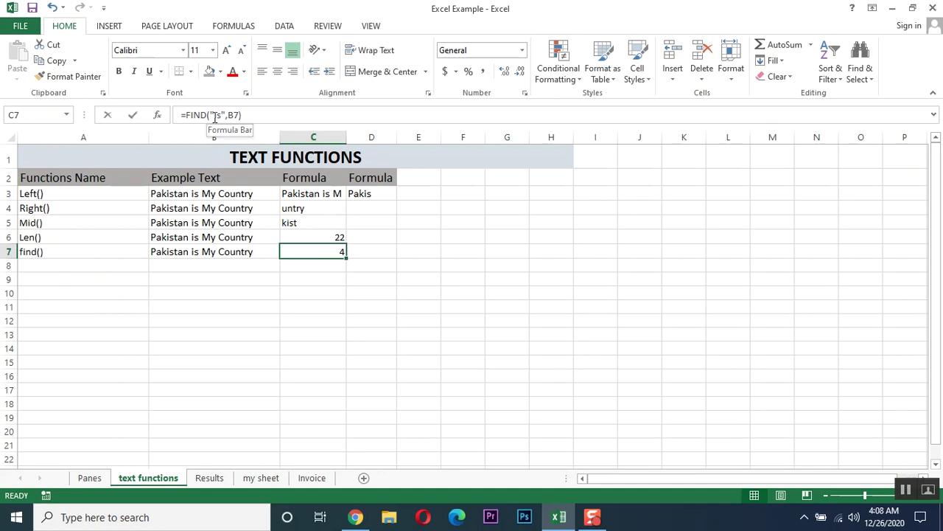
click(253, 318)
click(232, 253)
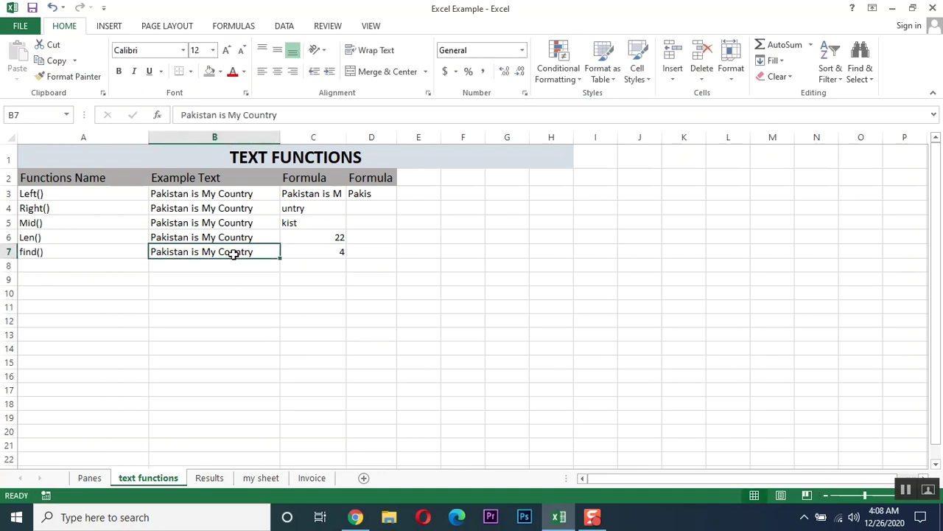
double_click(168, 251)
click(193, 251)
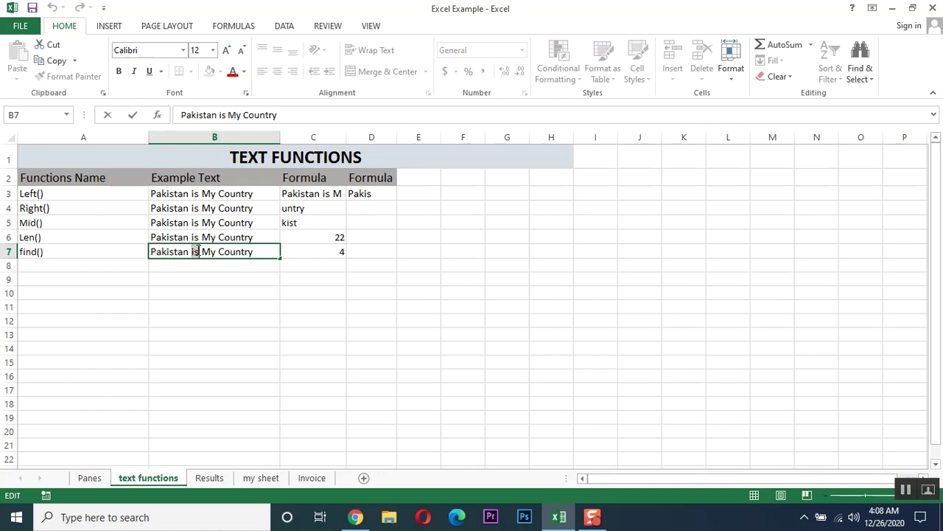
click(227, 267)
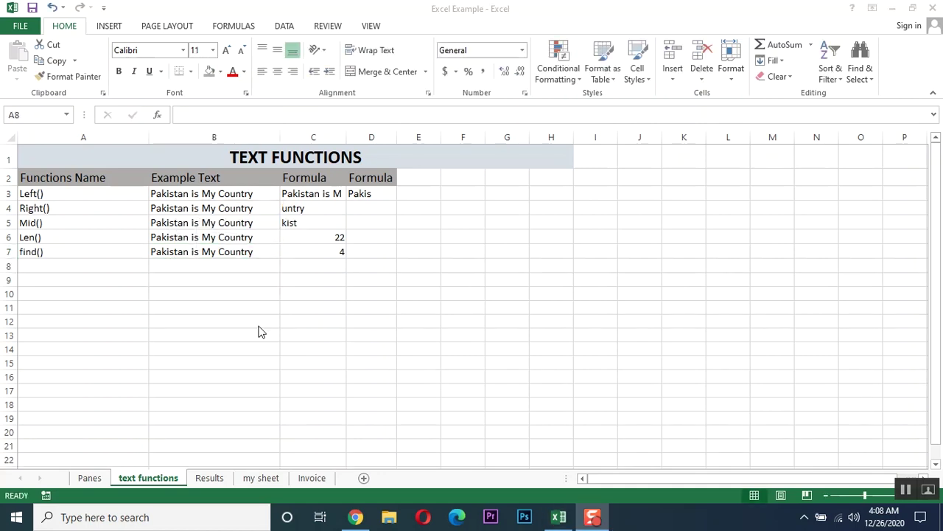
Enter proper() as the function name in cell A8
click(89, 262)
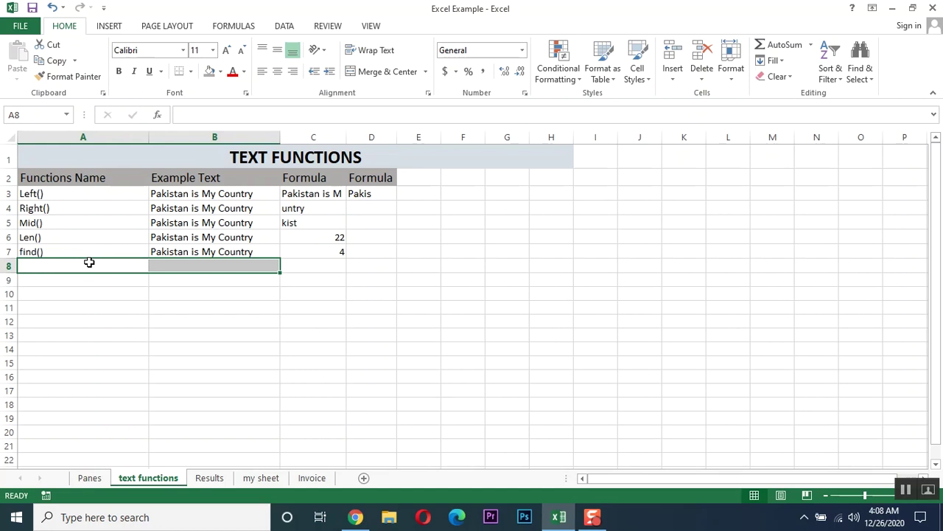
click(89, 263)
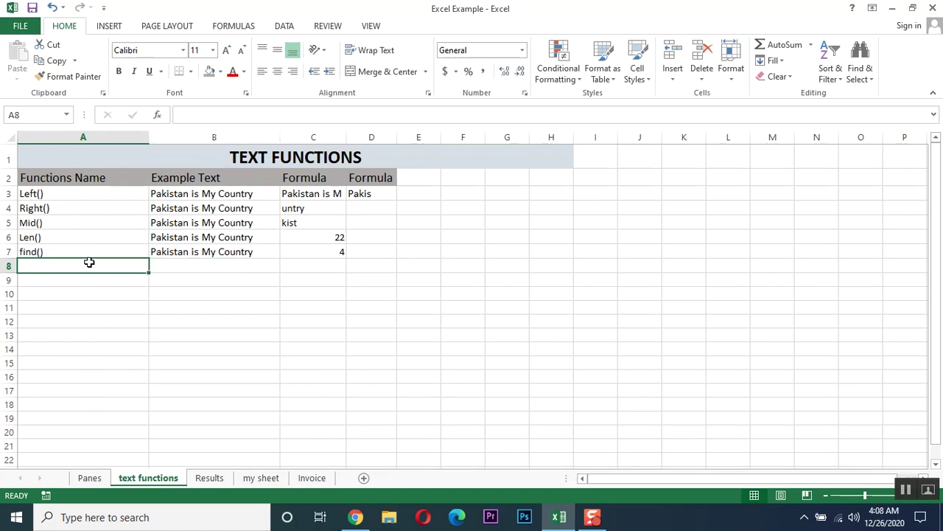
text(proper())
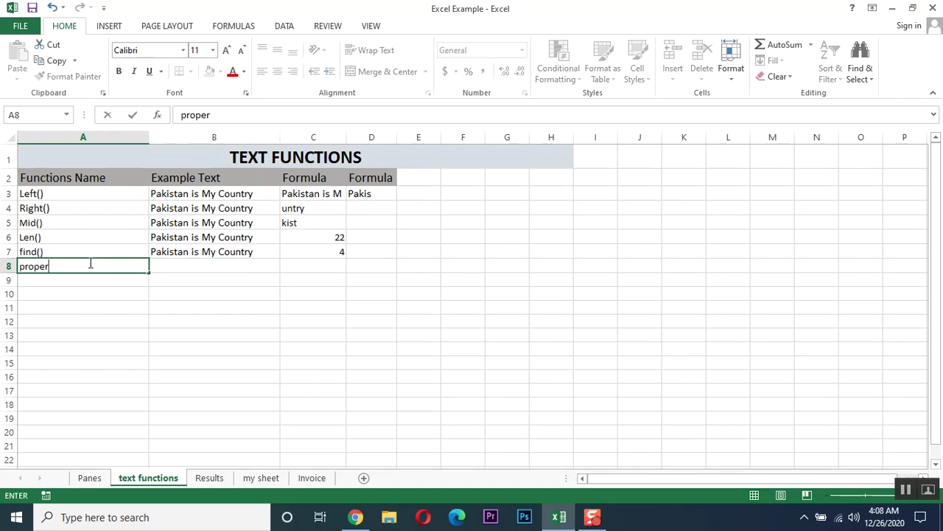
key(Tab)
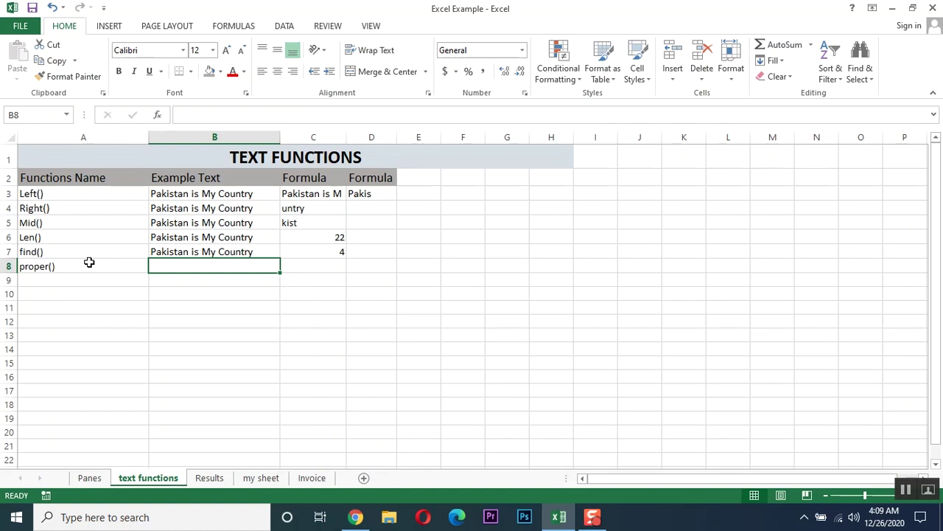
Enter three sample first names in B12:B14, one in lowercase, one in uppercase and one with an initial capital
key(Right)
key(Left)
key(Down)
key(Down)
key(Down)
key(Down)
key(Left)
key(Right)
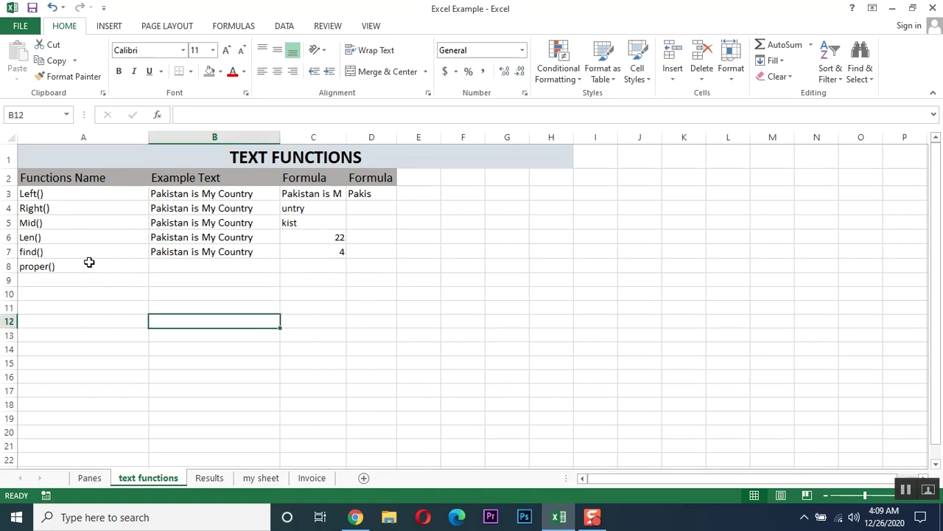
text(asad)
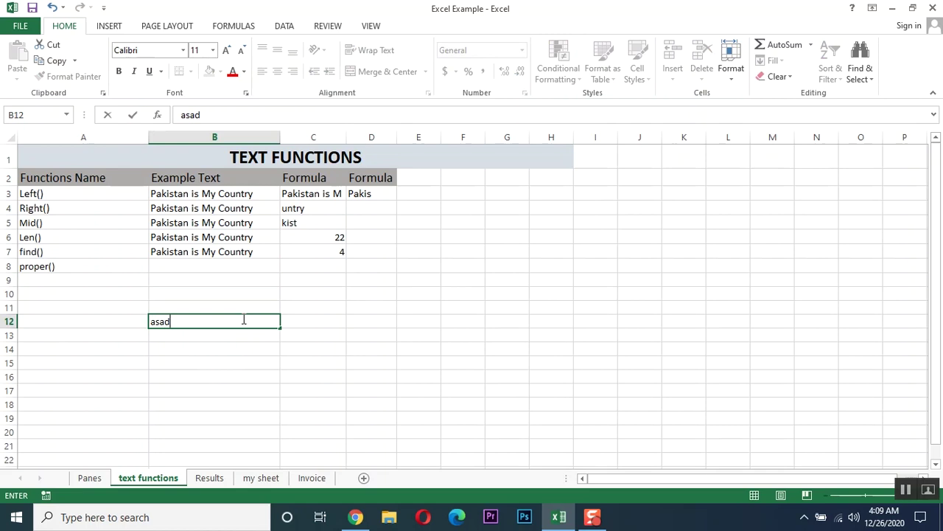
key(Return)
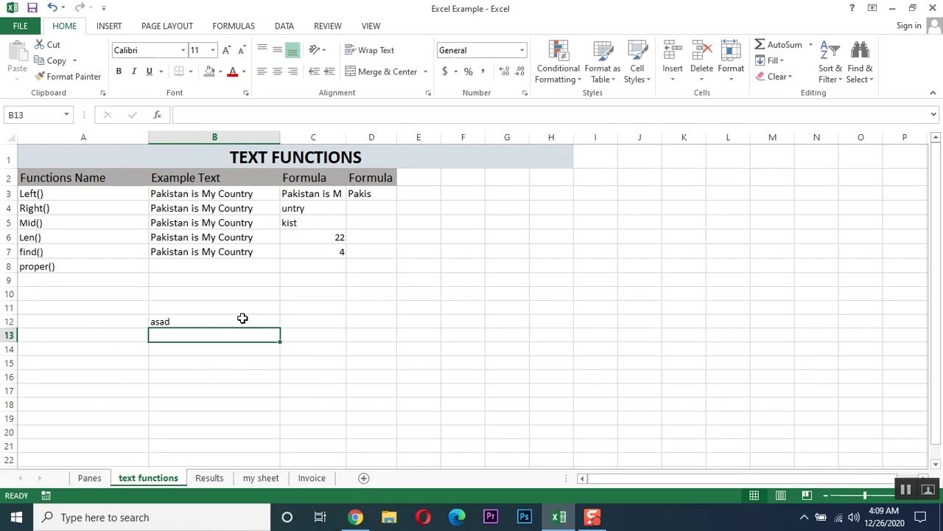
text(SANA)
key(Return)
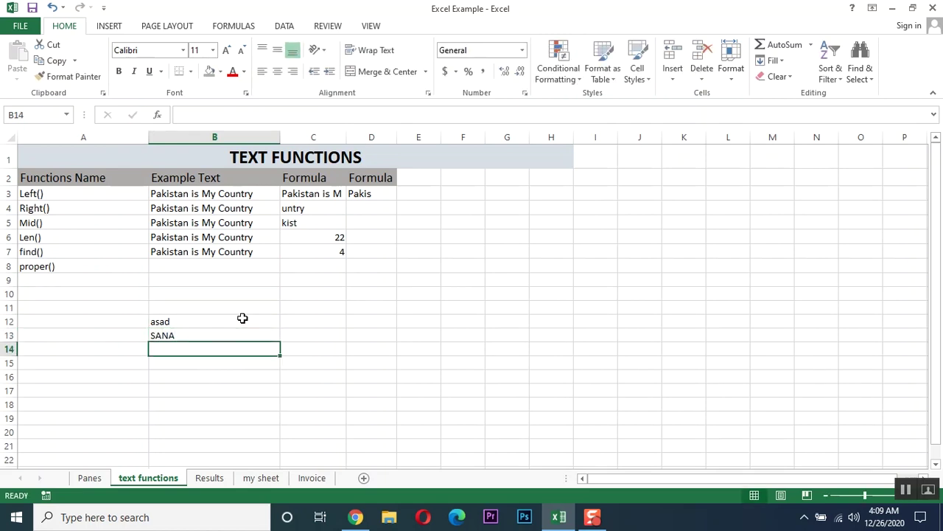
text(Hashim)
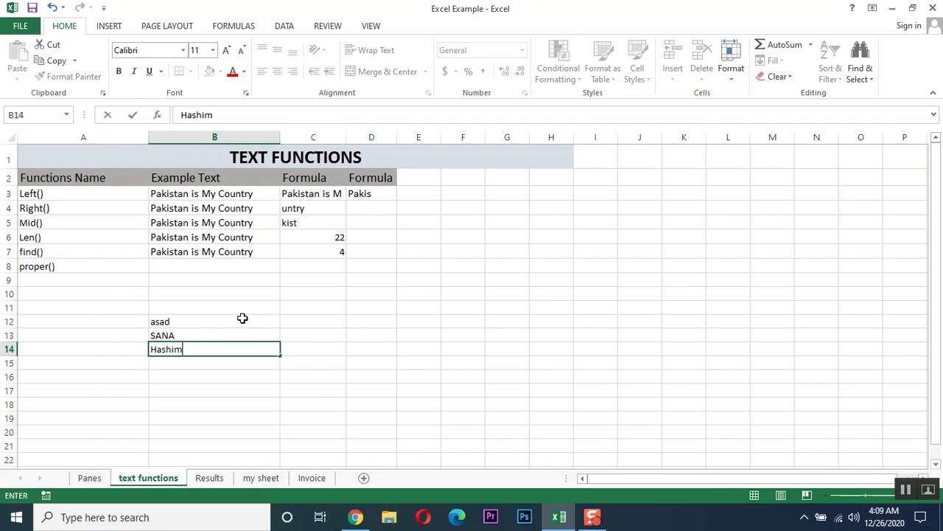
key(Return)
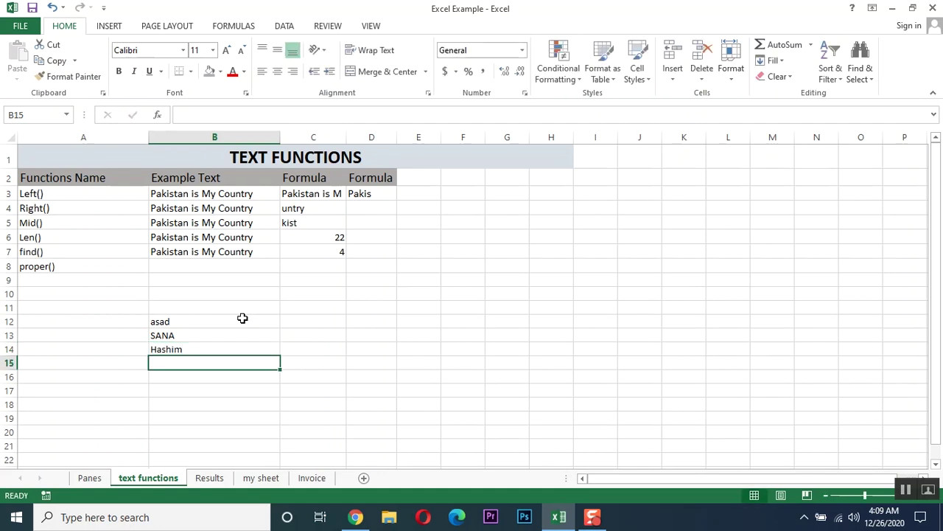
Enter two more sample first names in lowercase in cells B15 and B16
text(ali)
key(Return)
text(saba)
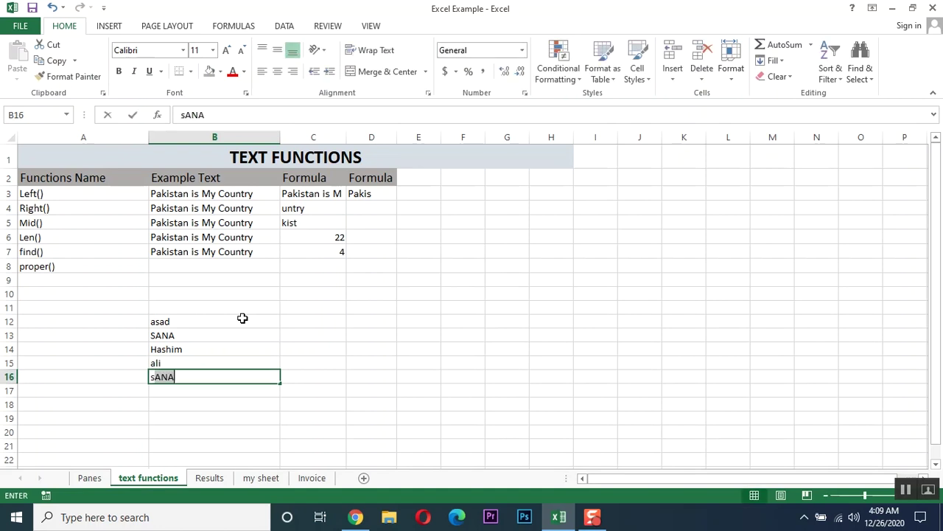
key(Return)
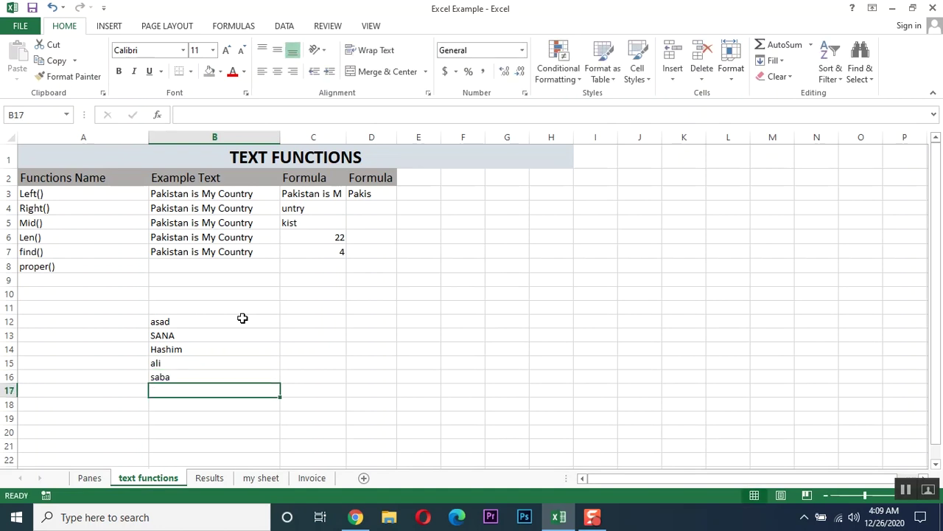
Examine the letter case of the sample names in B12:B16
drag(238, 318, 238, 382)
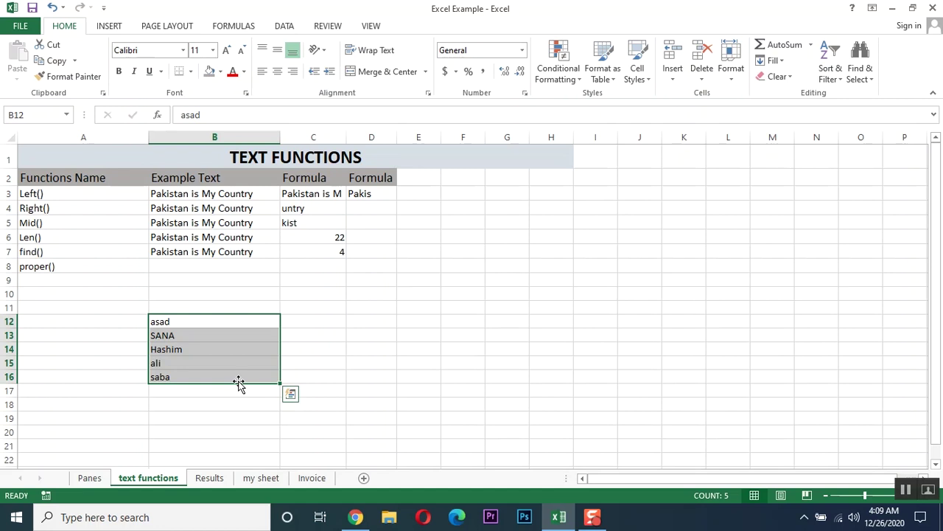
click(165, 322)
click(168, 335)
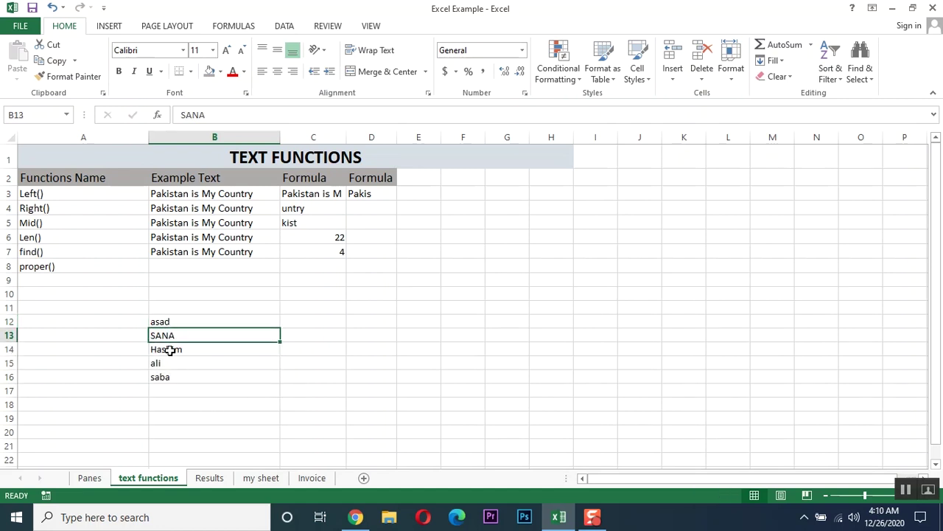
click(169, 350)
double_click(168, 350)
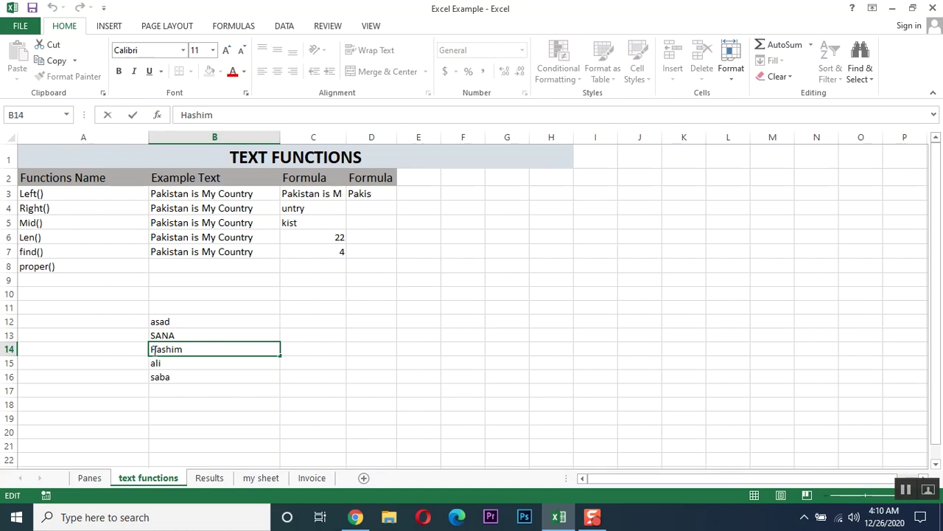
drag(152, 349, 189, 349)
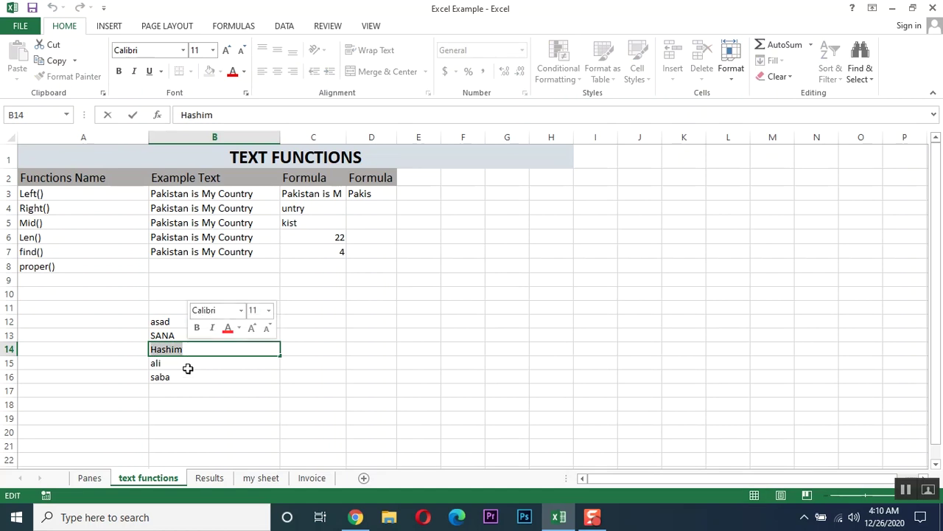
click(188, 366)
click(190, 351)
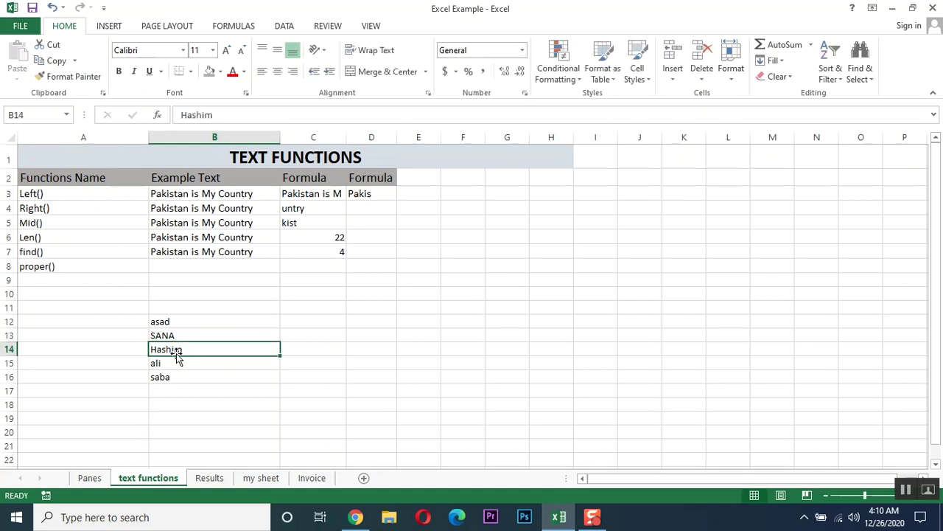
key(F2)
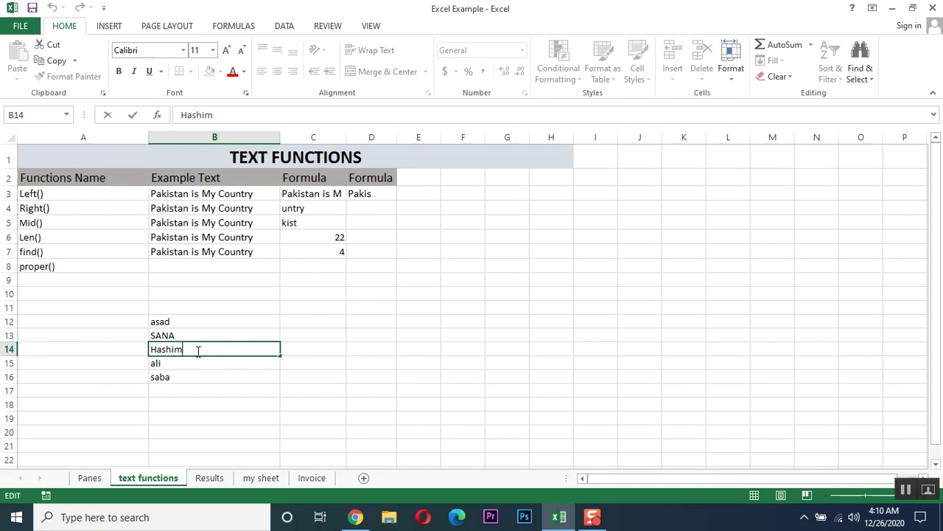
click(200, 379)
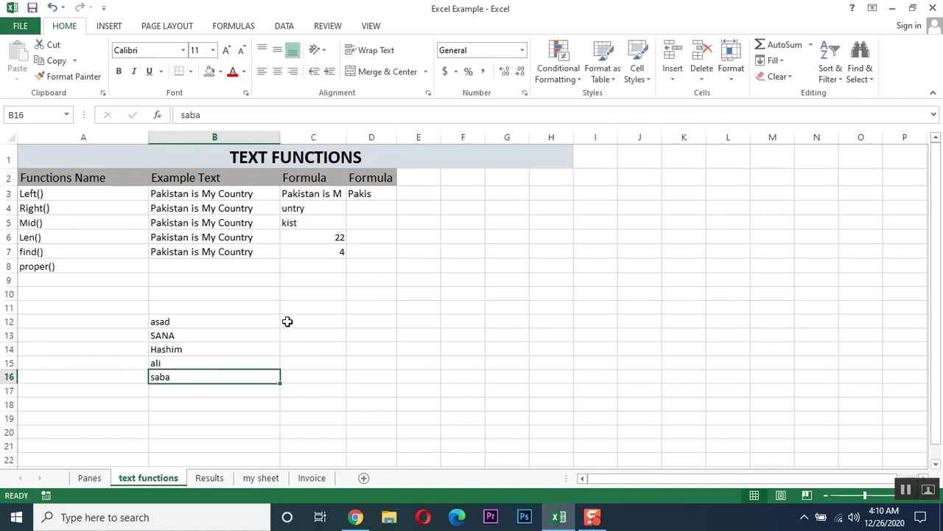
click(230, 326)
drag(230, 326, 228, 380)
click(223, 401)
drag(187, 324, 185, 351)
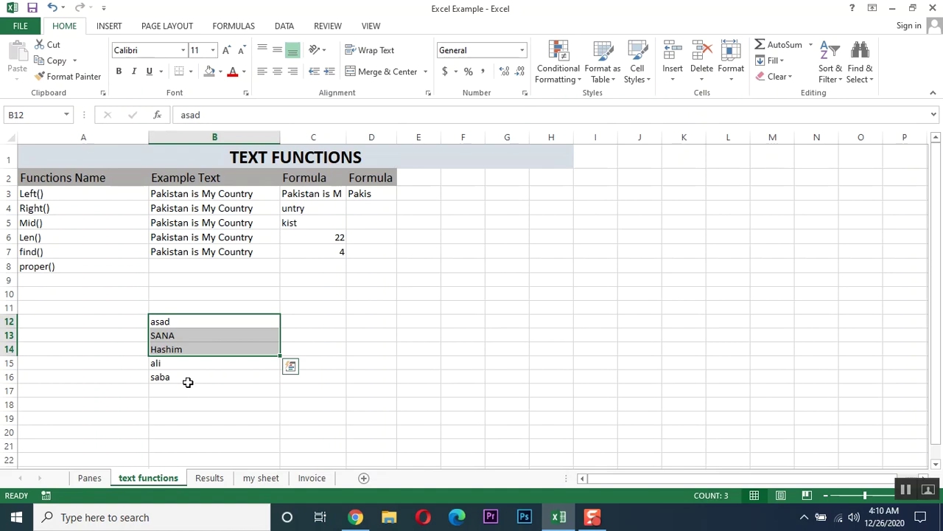
drag(196, 380, 194, 326)
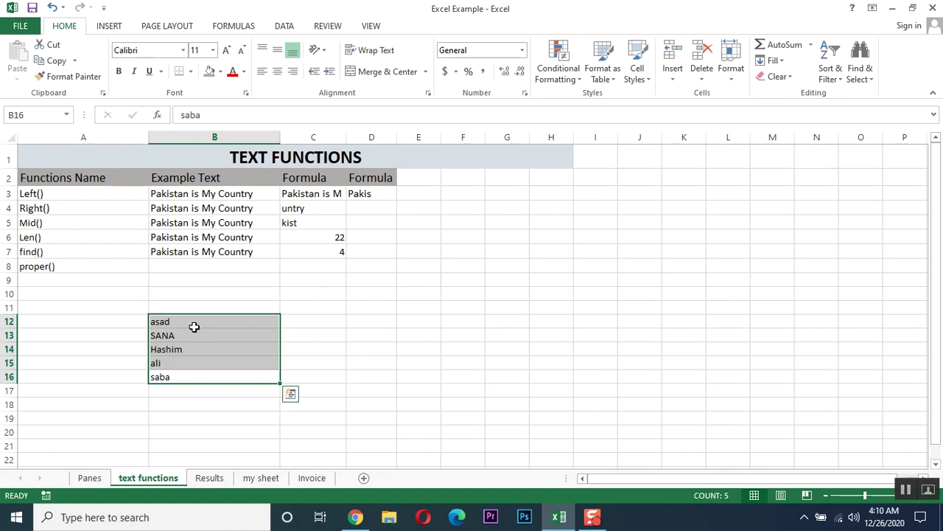
Move the five sample names from B12:B16 up to B9:B13
click(56, 278)
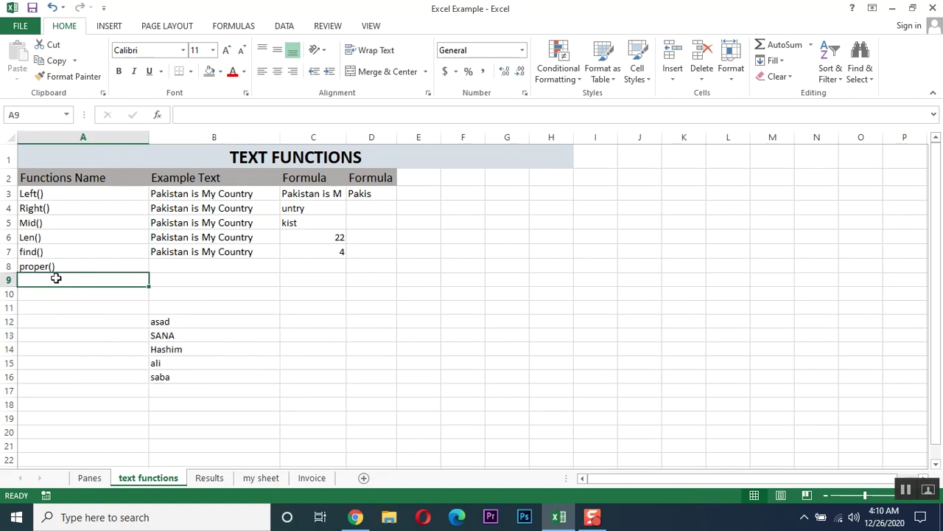
drag(160, 319, 163, 374)
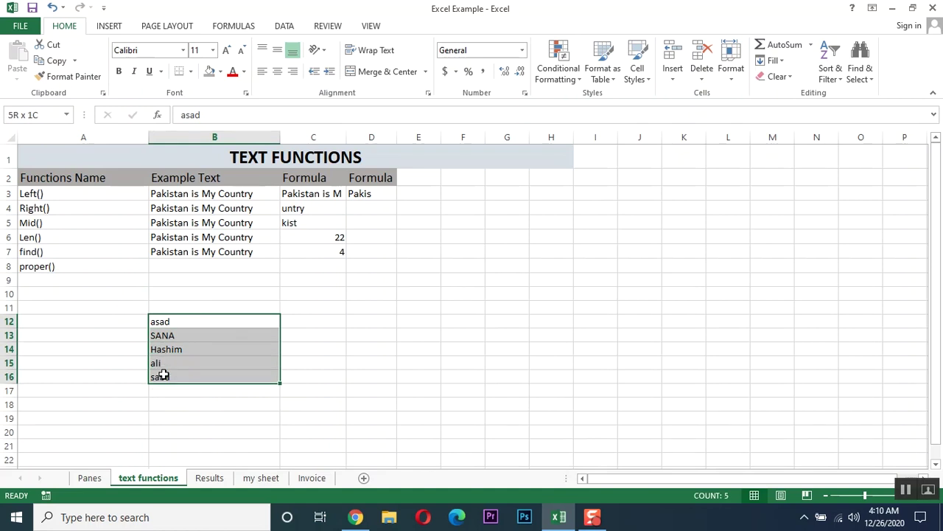
key(ctrl+c)
key(Up)
key(Up)
key(Up)
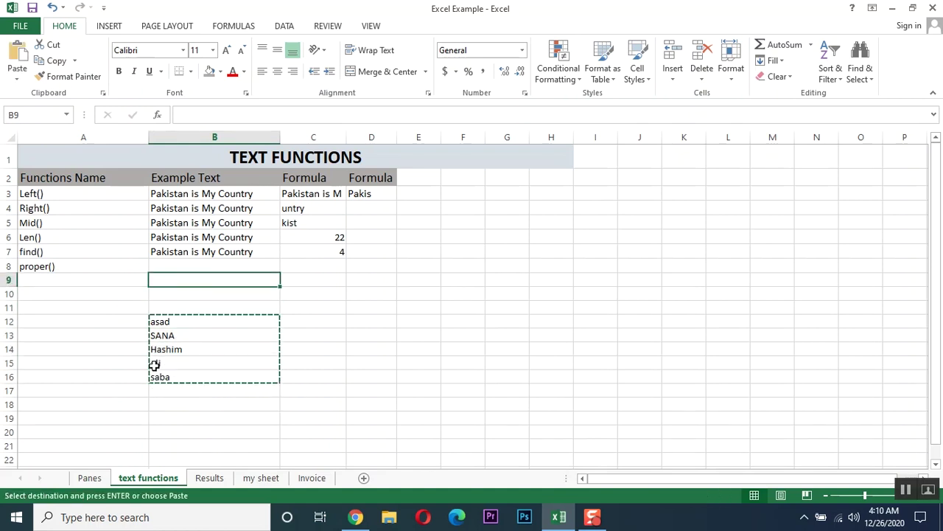
key(ctrl+v)
Move the proper() function name from A8 down to A9
key(Left)
key(Up)
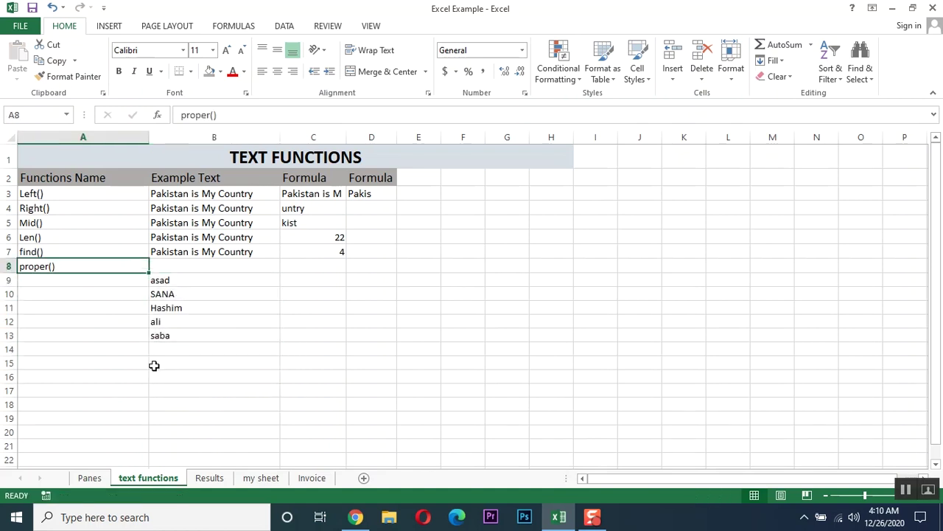
key(ctrl+x)
key(Down)
key(ctrl+v)
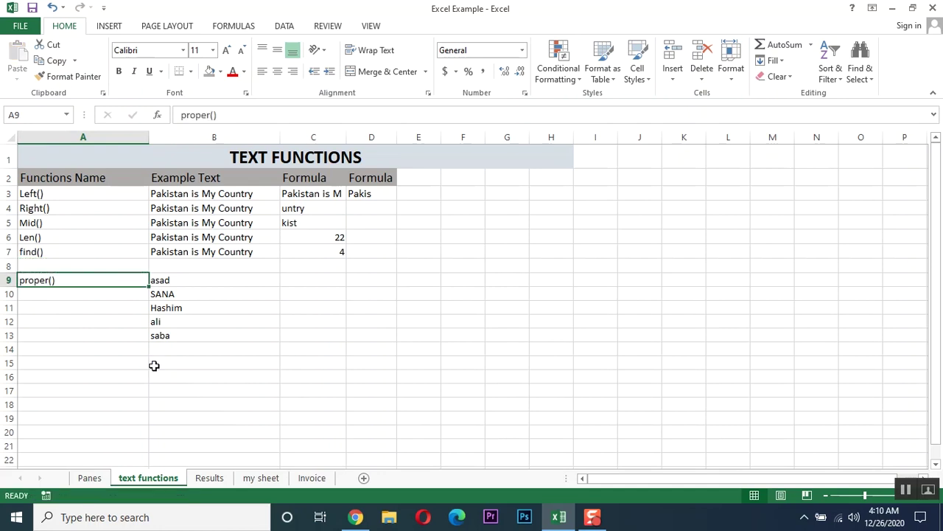
key(Down)
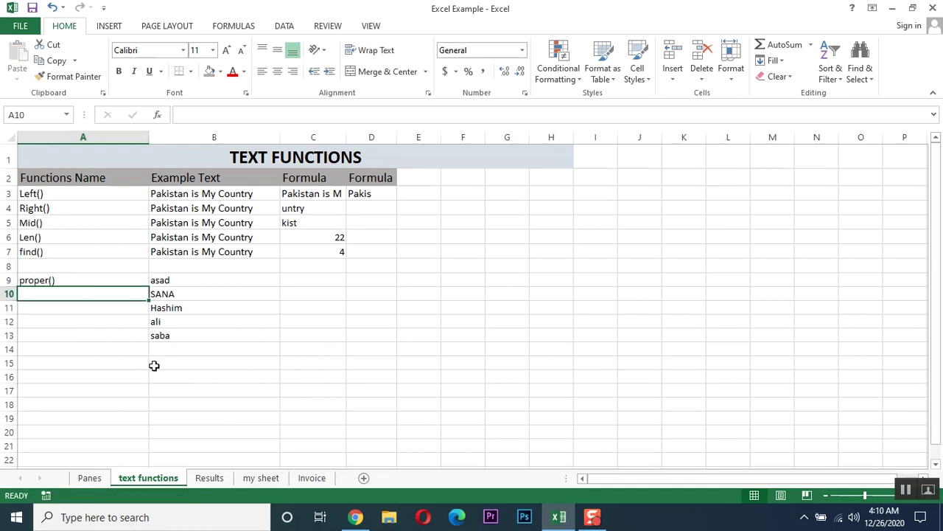
Enter the formula =PROPER(B9) in cell C9 and compare its result with the name in B9
key(Up)
key(Right)
key(Right)
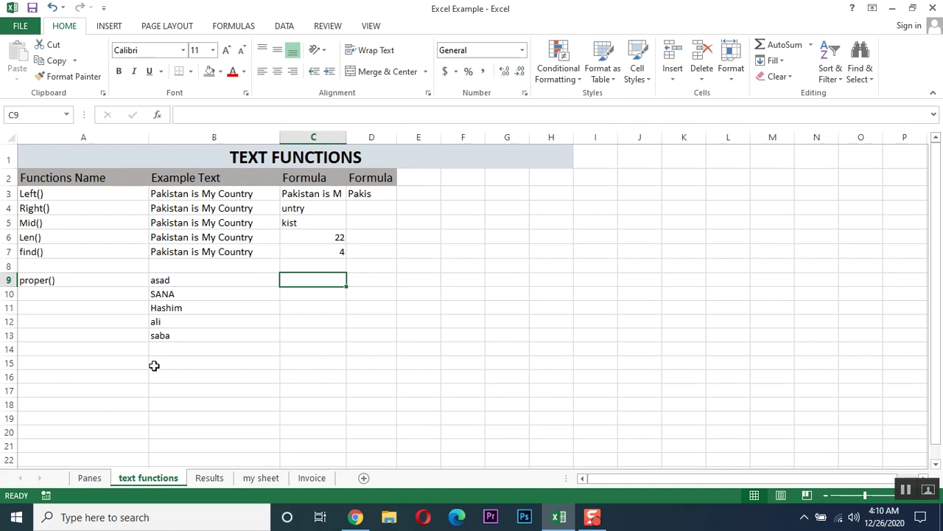
text(=pro)
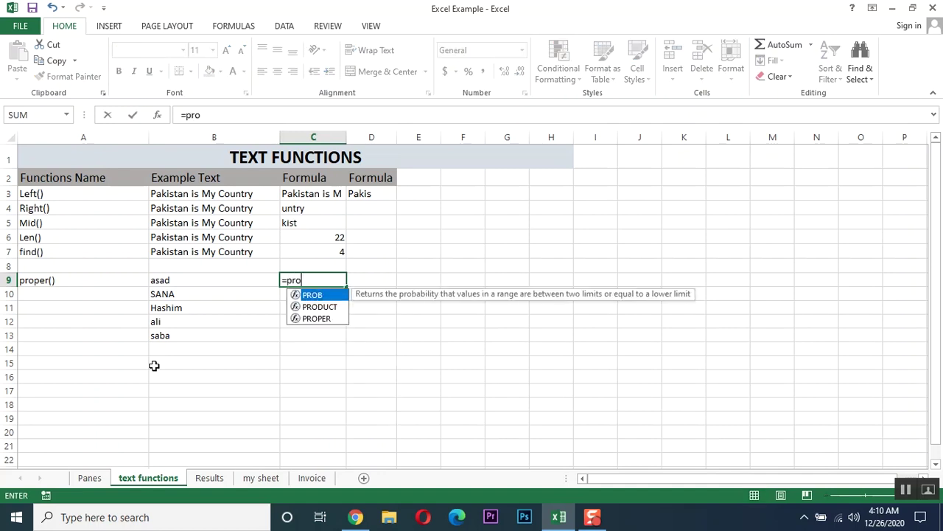
key(Down)
key(Down)
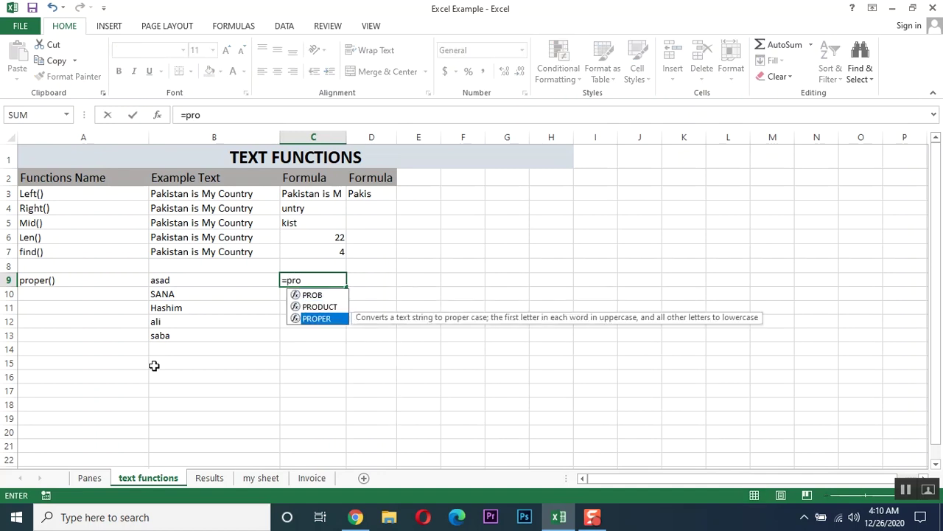
key(Tab)
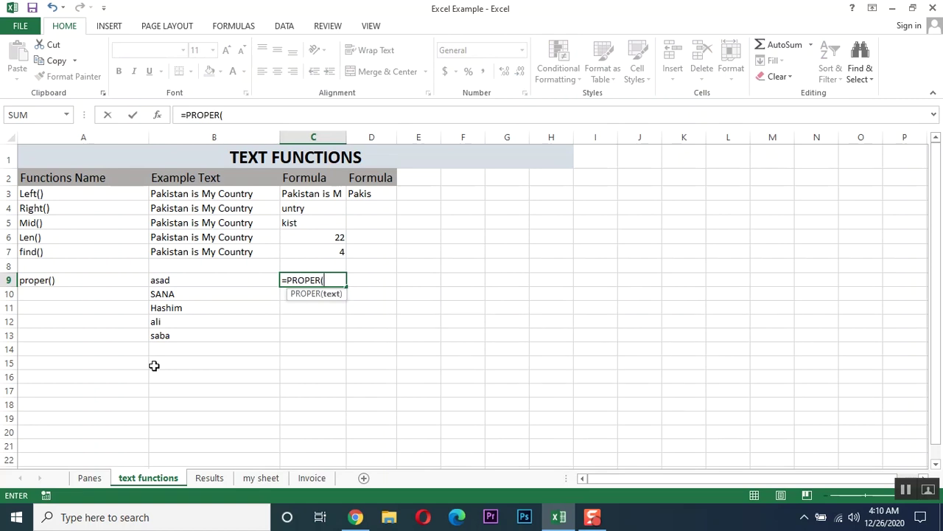
key(Left)
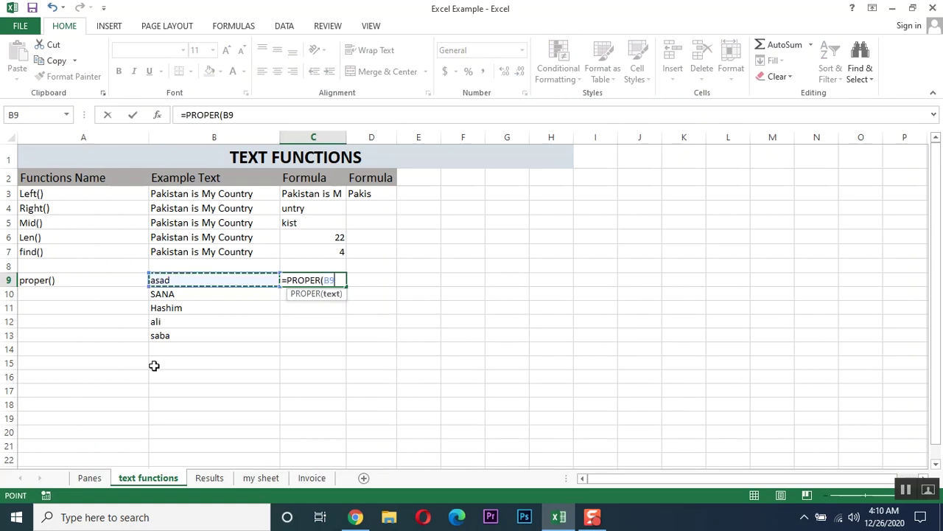
text())
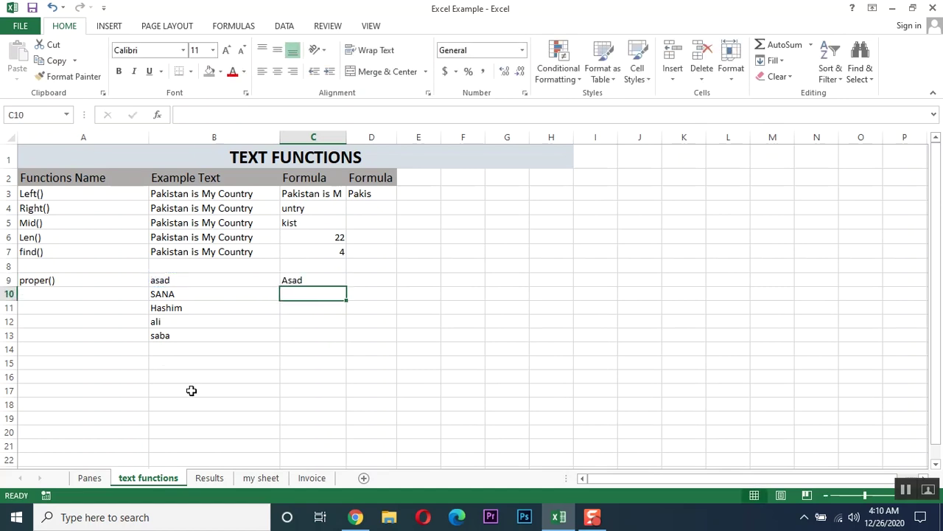
click(160, 280)
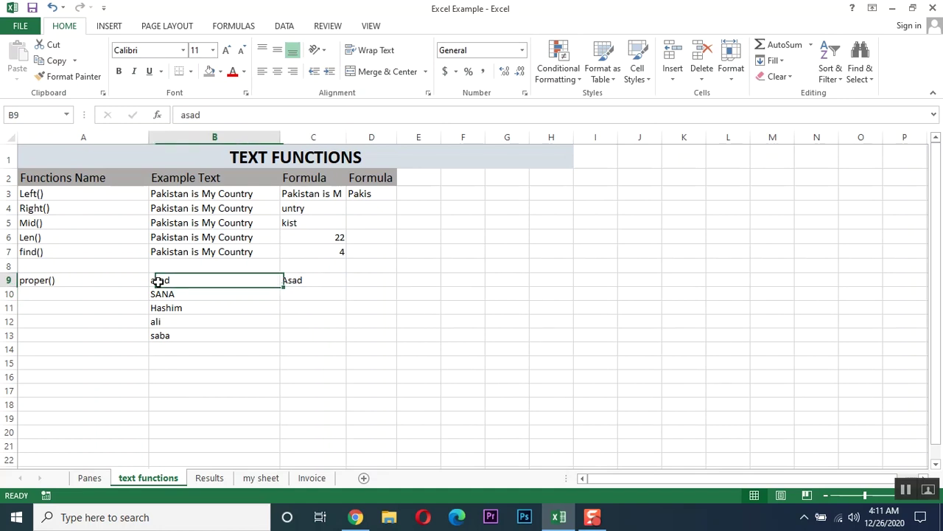
click(285, 281)
click(161, 281)
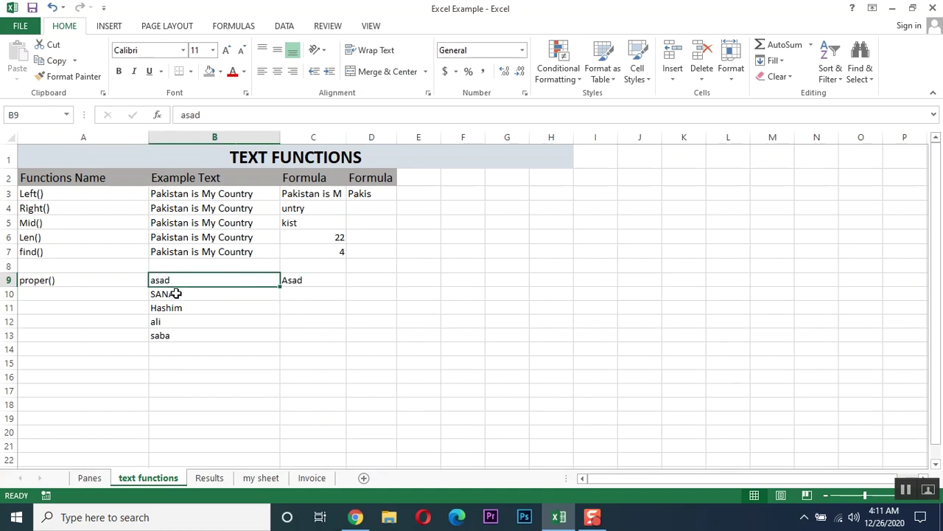
Enter lower() as the function name in cell A10
click(309, 294)
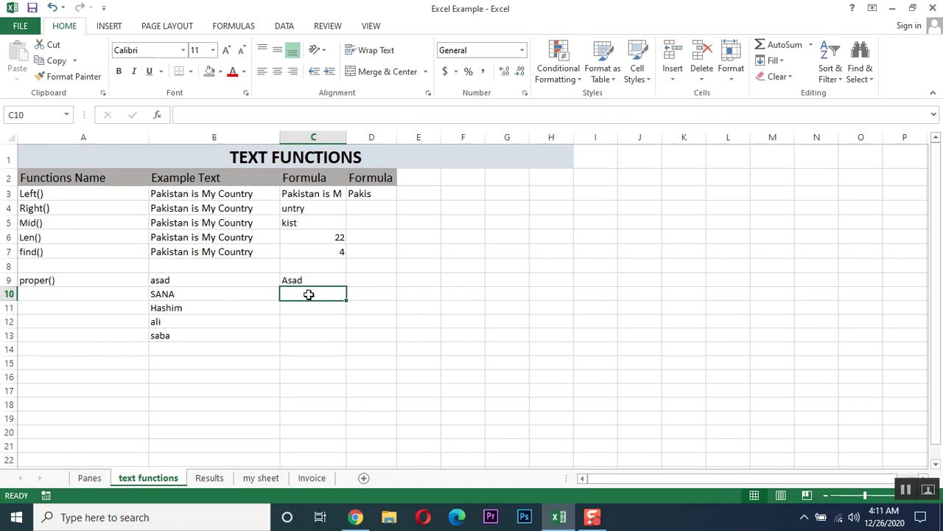
click(107, 295)
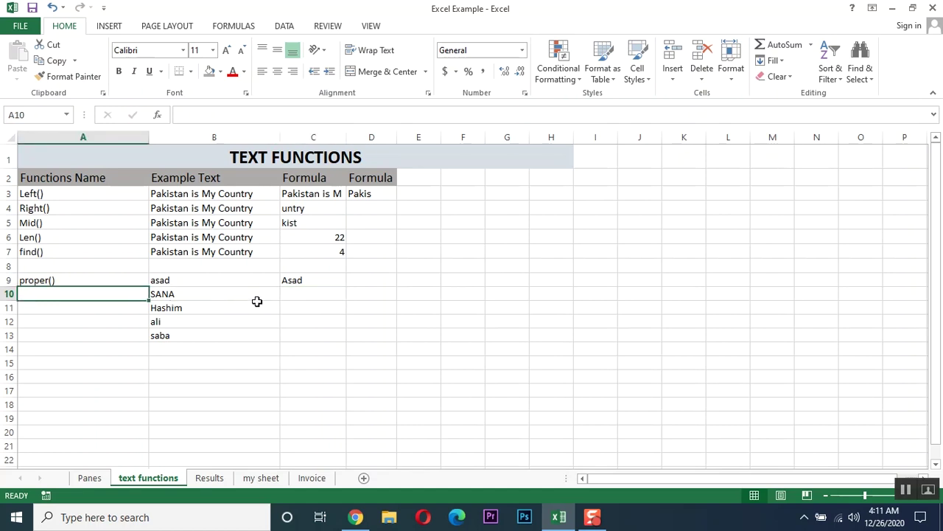
click(318, 295)
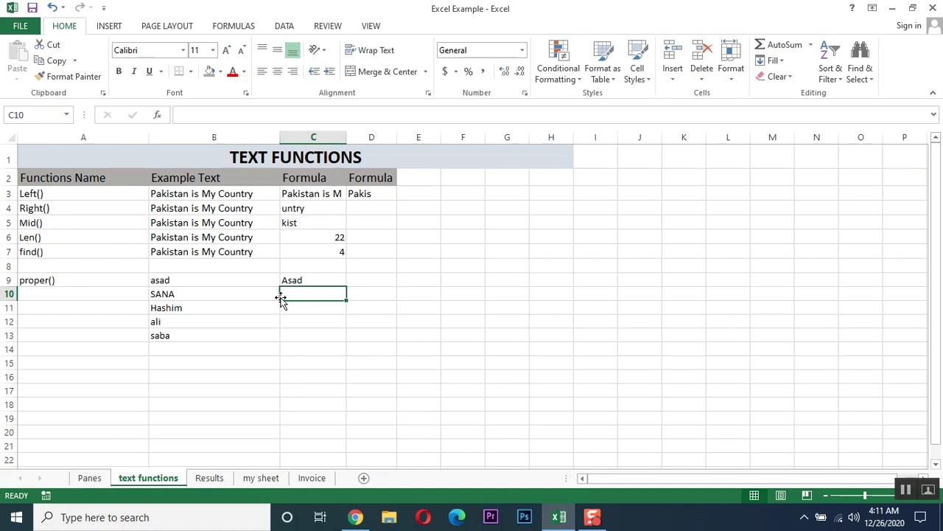
click(92, 295)
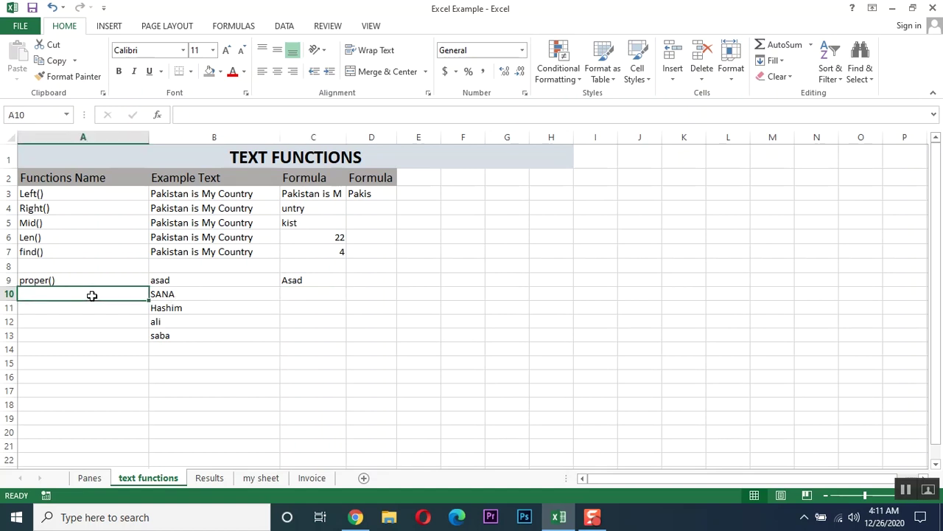
text(lower())
key(Return)
Enter the formula =LOWER(B10) in cell C10 to convert the adjacent name to lowercase
key(Up)
key(Right)
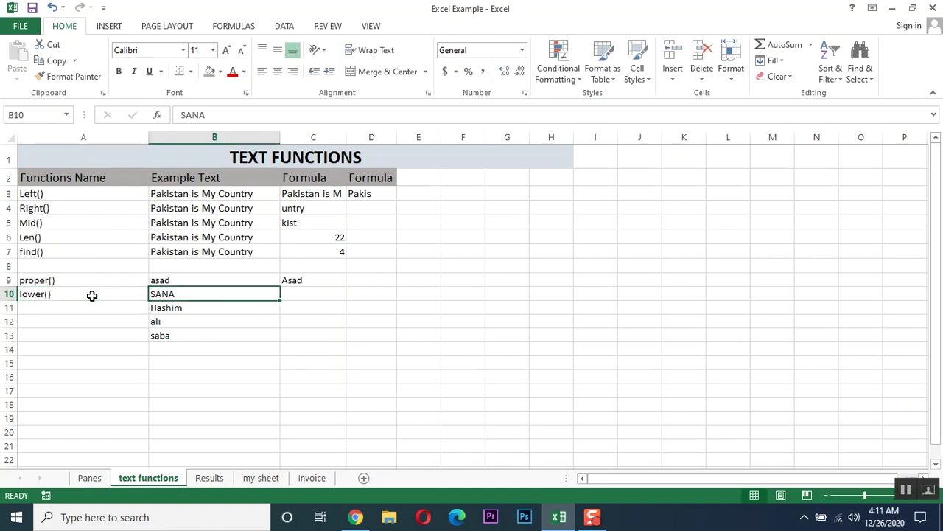
key(Right)
text(=)
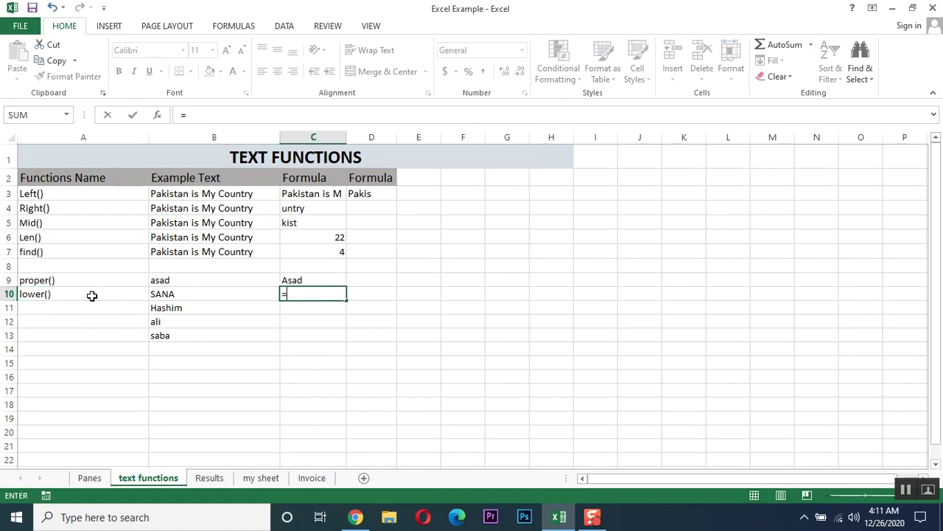
text(lo)
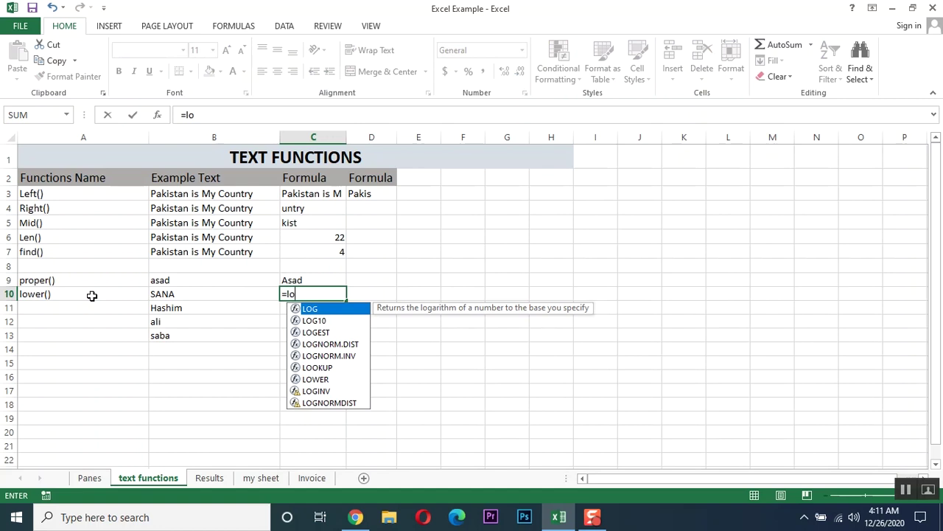
text(wer)
key(Tab)
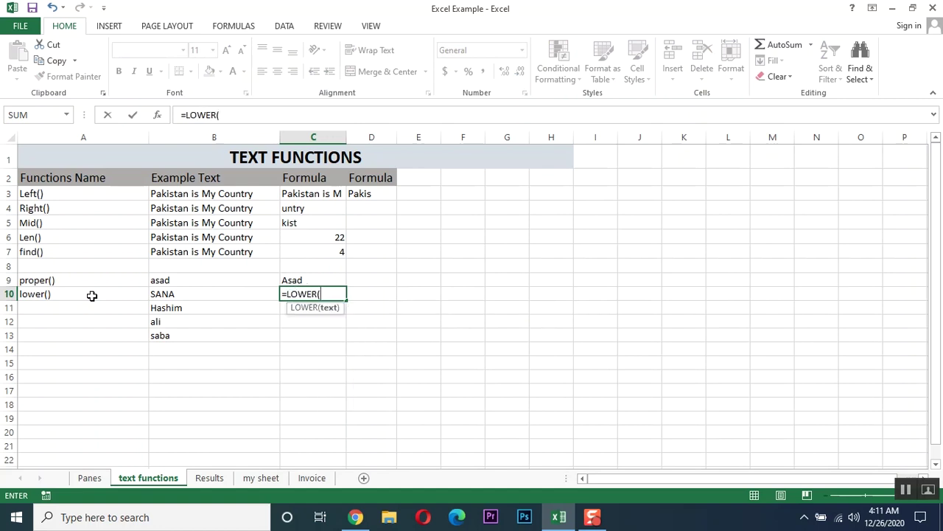
key(Left)
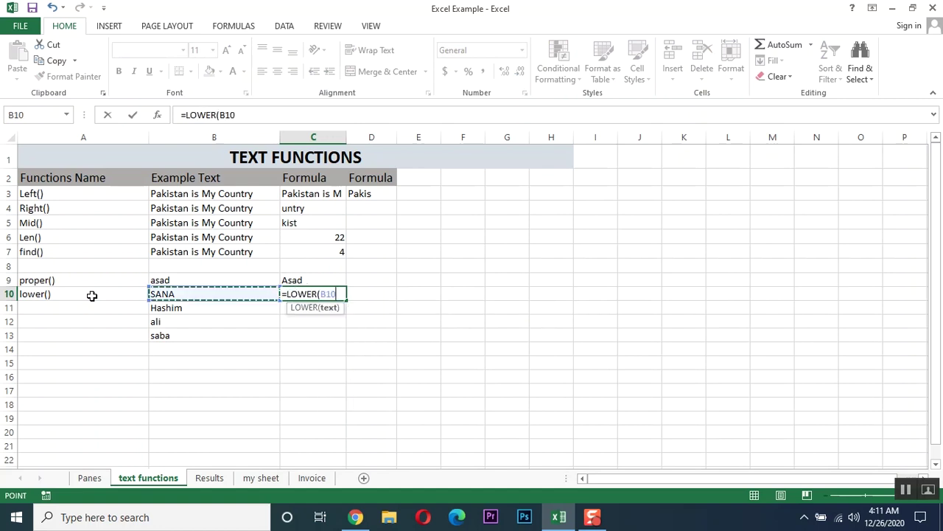
key(Return)
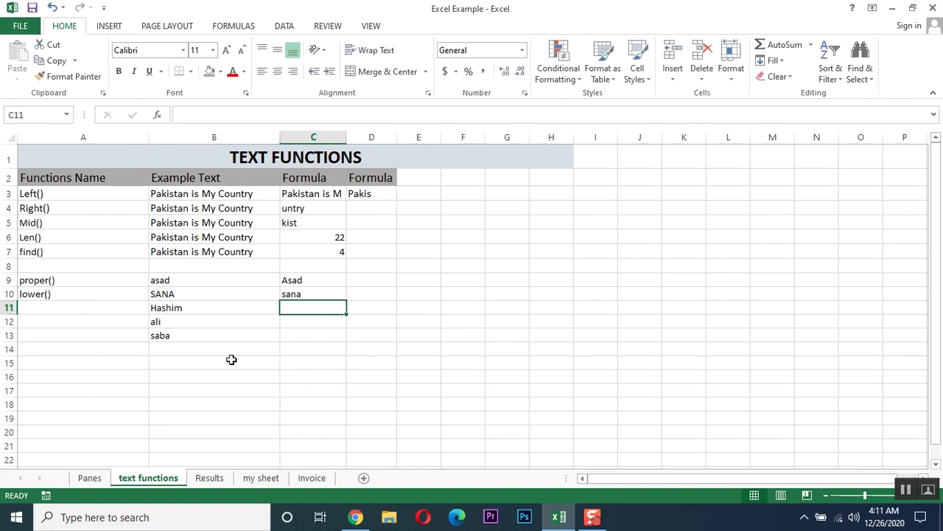
Compare the LOWER formula's result in C10 with the example name in B10
click(164, 294)
click(291, 295)
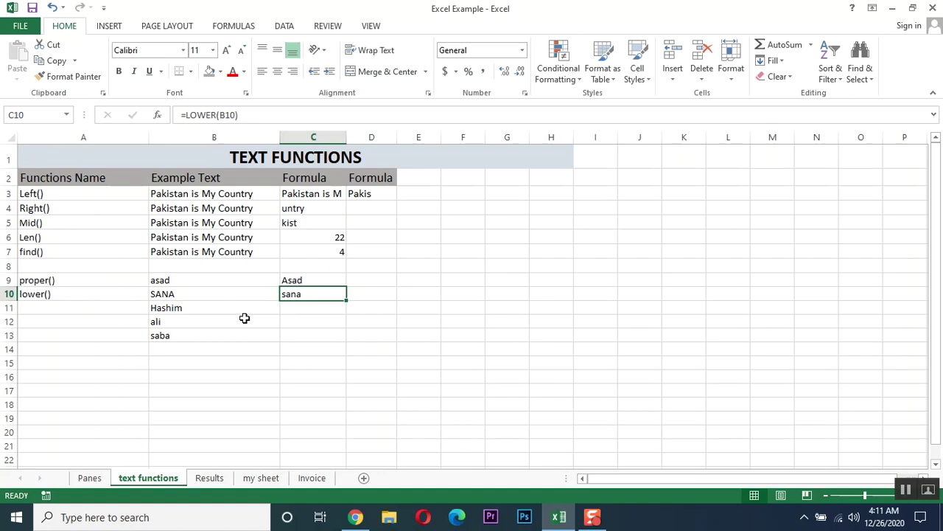
click(224, 312)
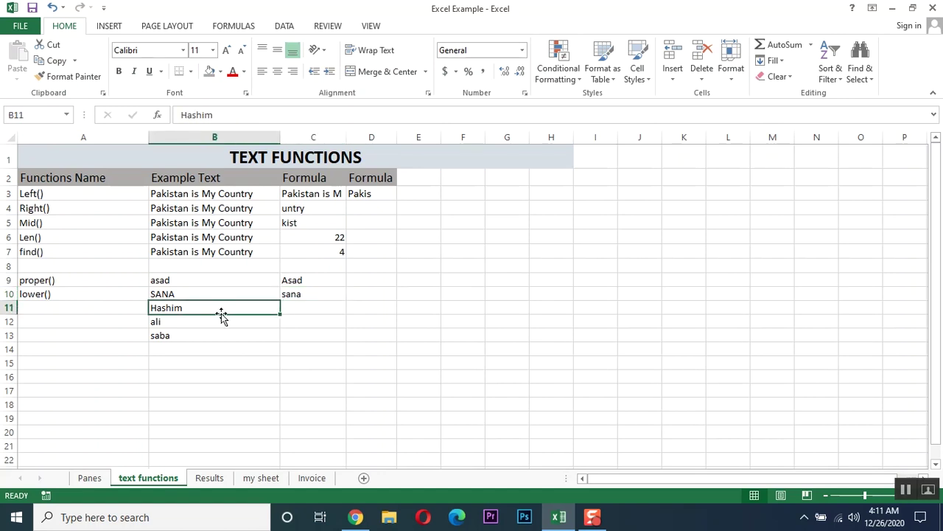
click(72, 306)
text(upper())
key(Return)
click(72, 306)
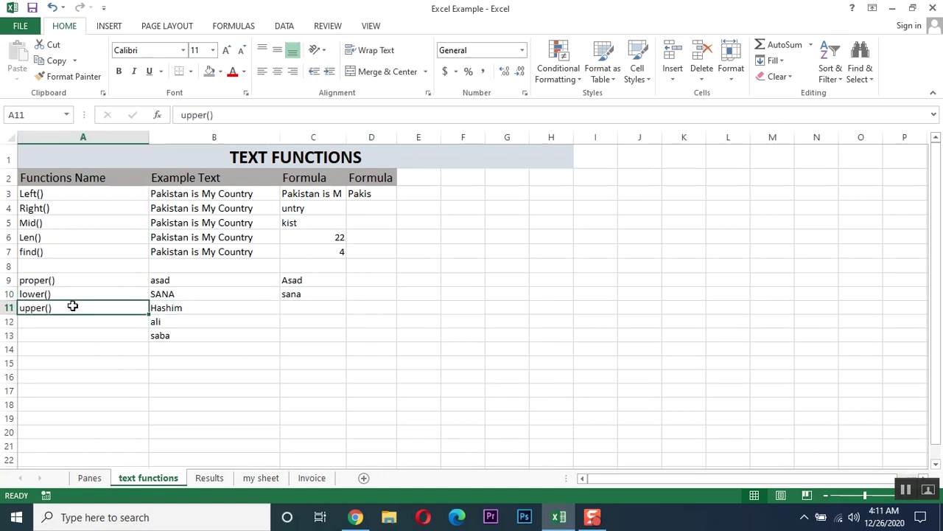
key(Delete)
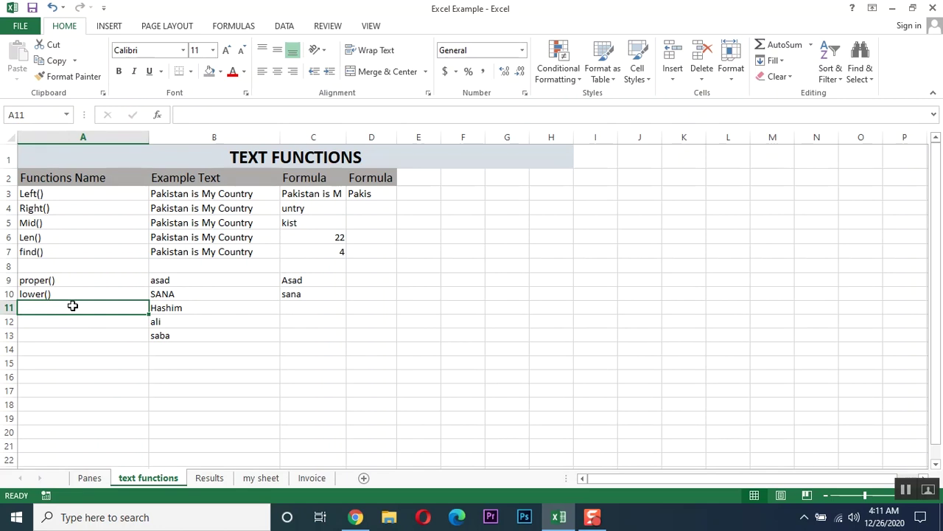
Enter upper() as the function name in cell A11 and the formula =UPPER(B11) in cell C11
text(upper())
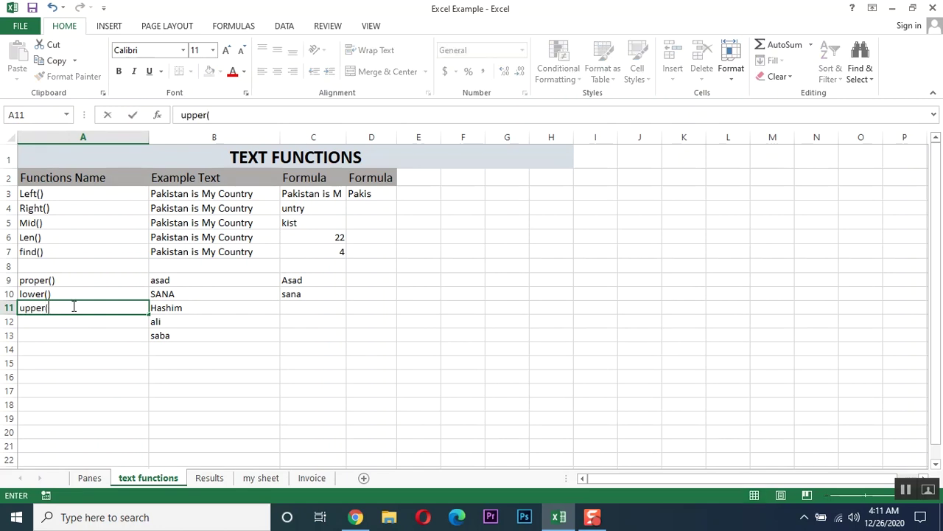
key(Return)
key(Up)
key(Right)
key(Right)
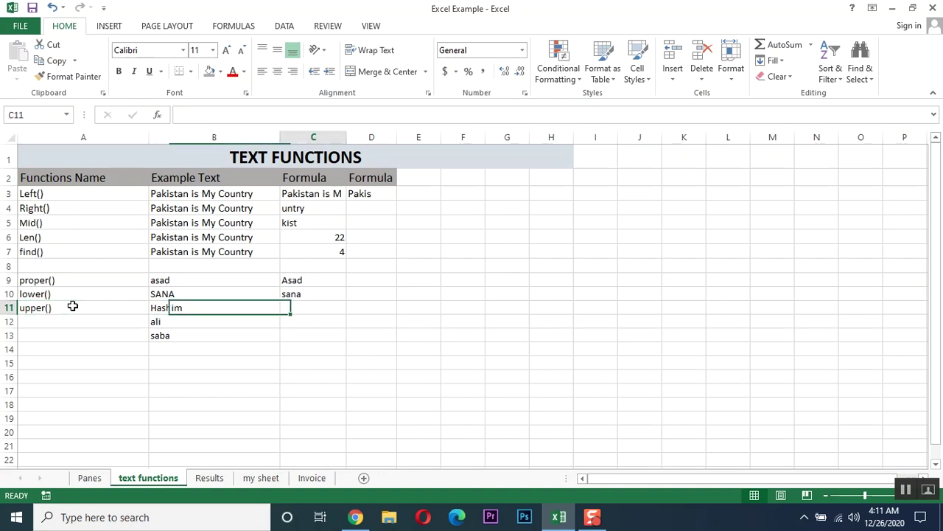
text(=up)
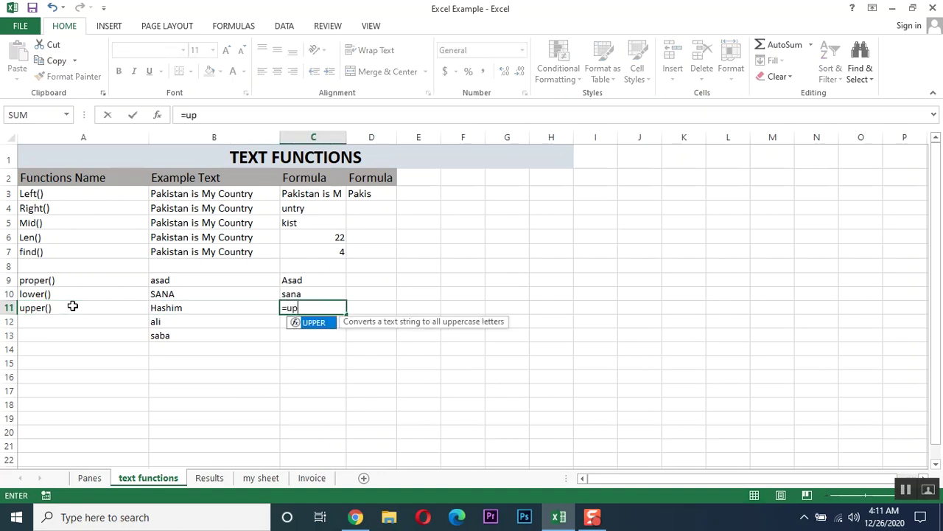
key(Tab)
key(Left)
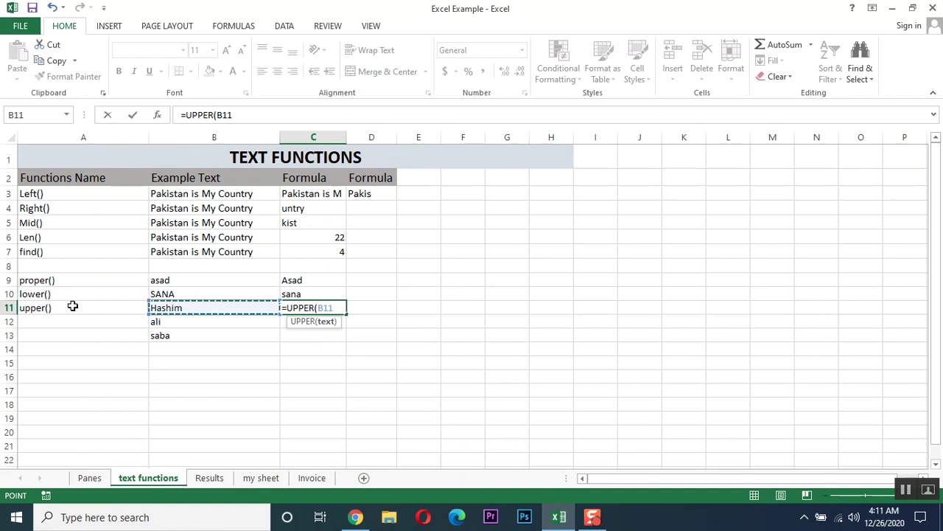
key(Return)
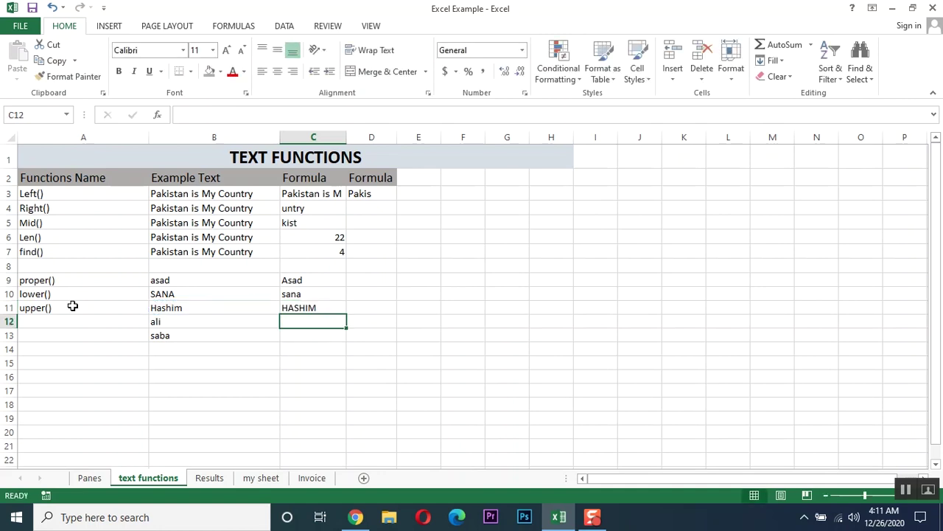
click(311, 309)
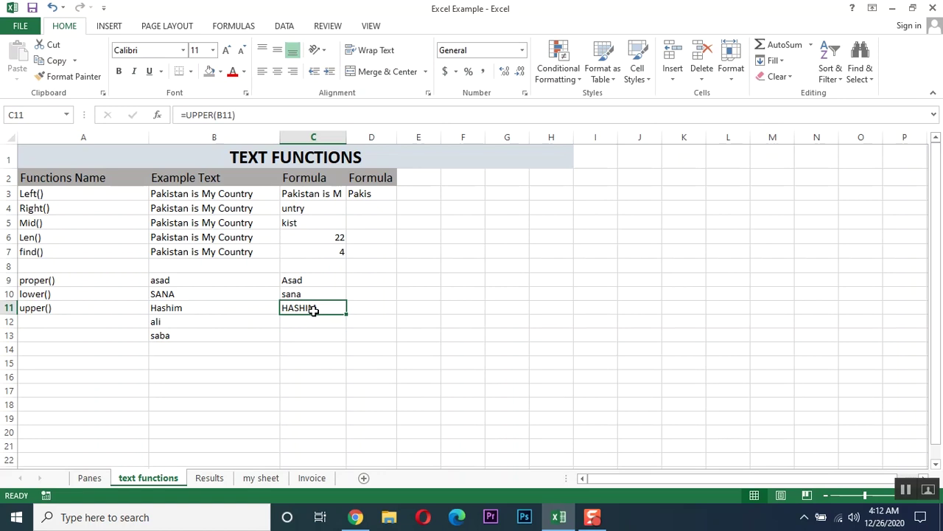
click(176, 320)
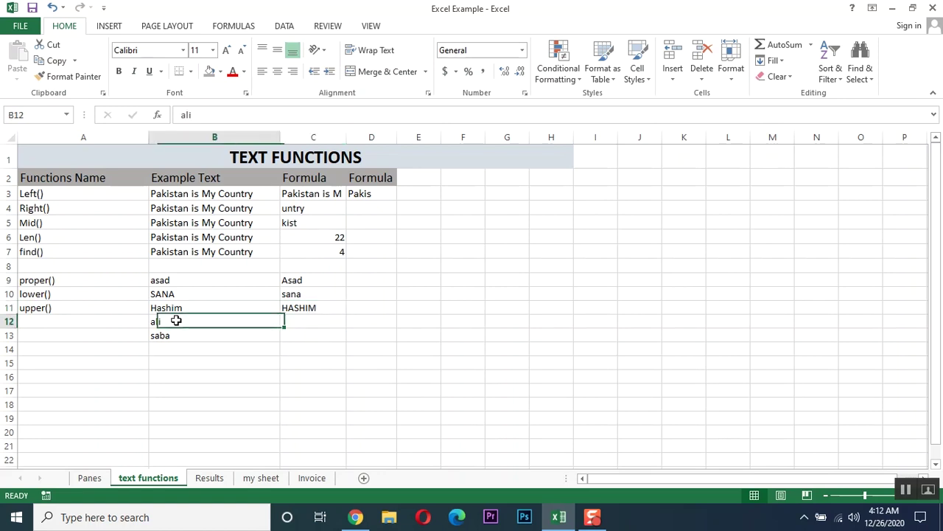
drag(176, 321, 177, 337)
click(340, 349)
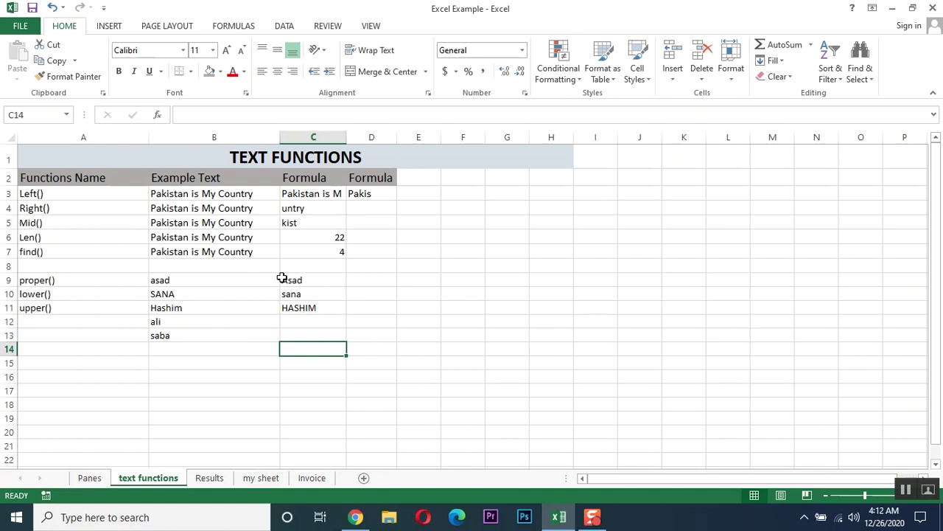
Add a second name in lowercase after the existing name in cell B9
click(311, 280)
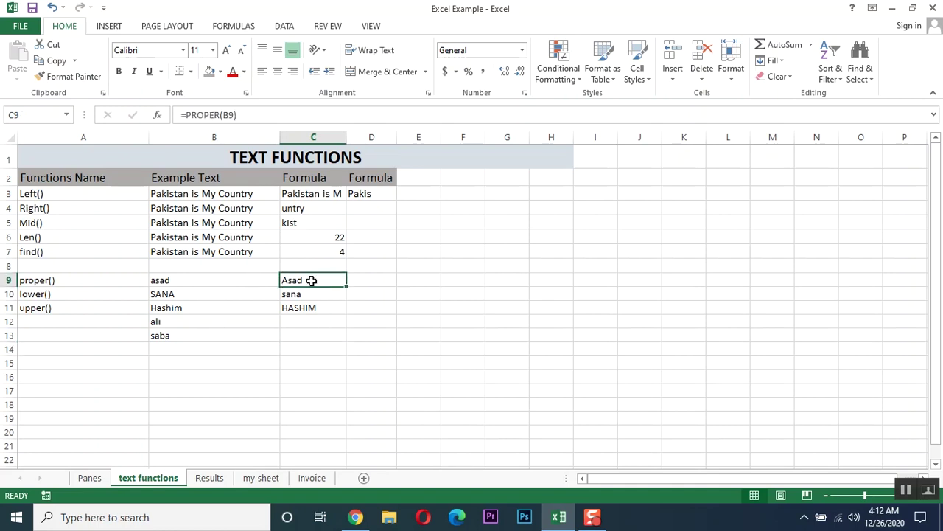
click(219, 280)
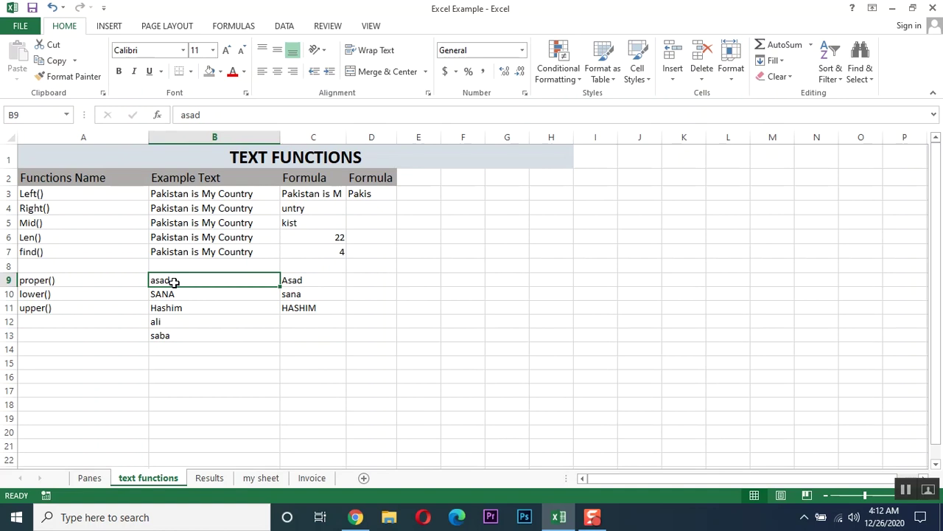
double_click(196, 280)
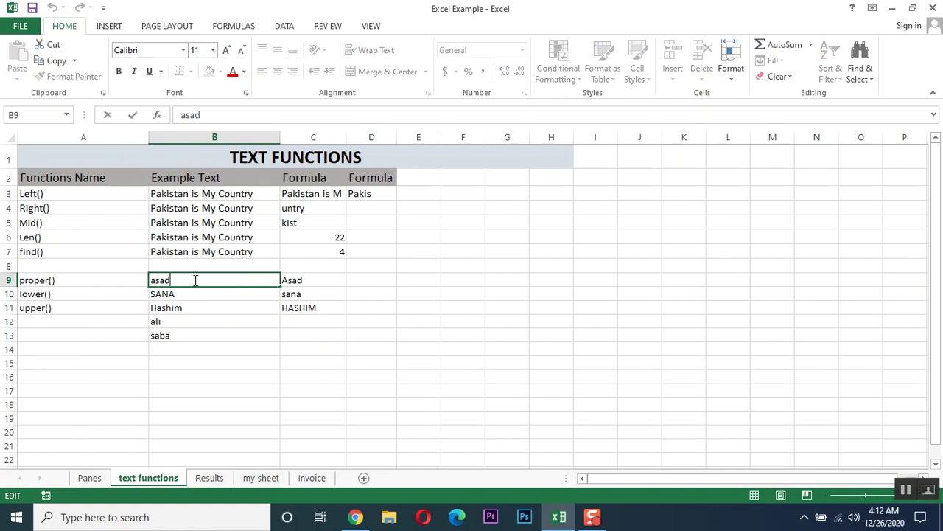
text(ali)
key(Return)
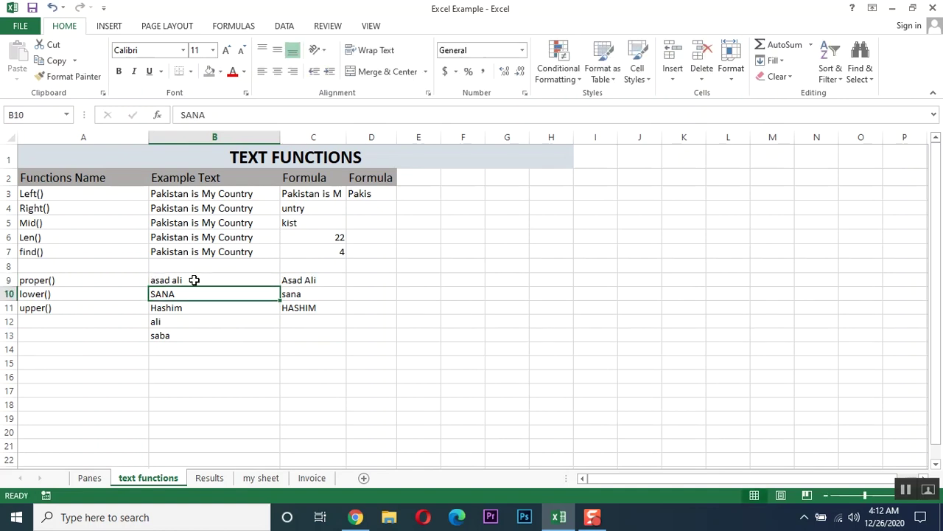
Append a lowercase surname to the name in cell B9 and check the formulas in C9 to C11
click(194, 280)
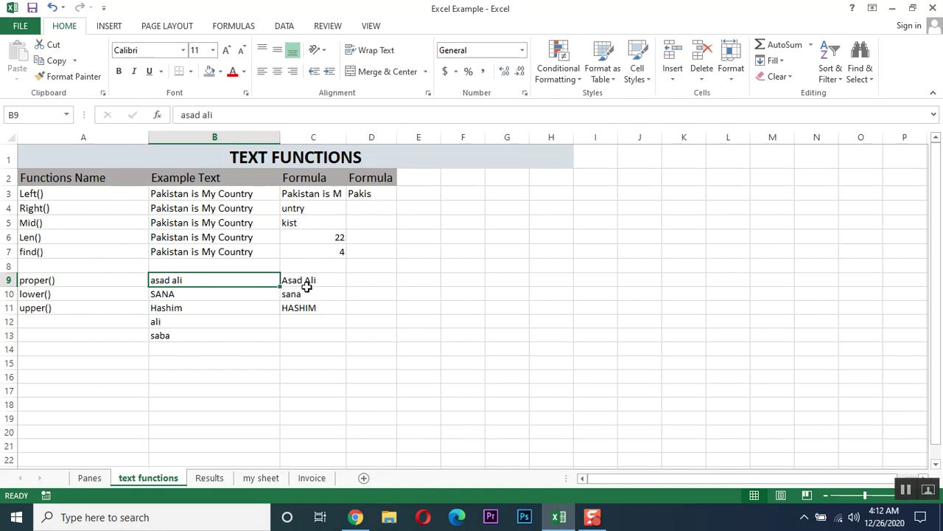
double_click(200, 280)
text(khan)
key(Return)
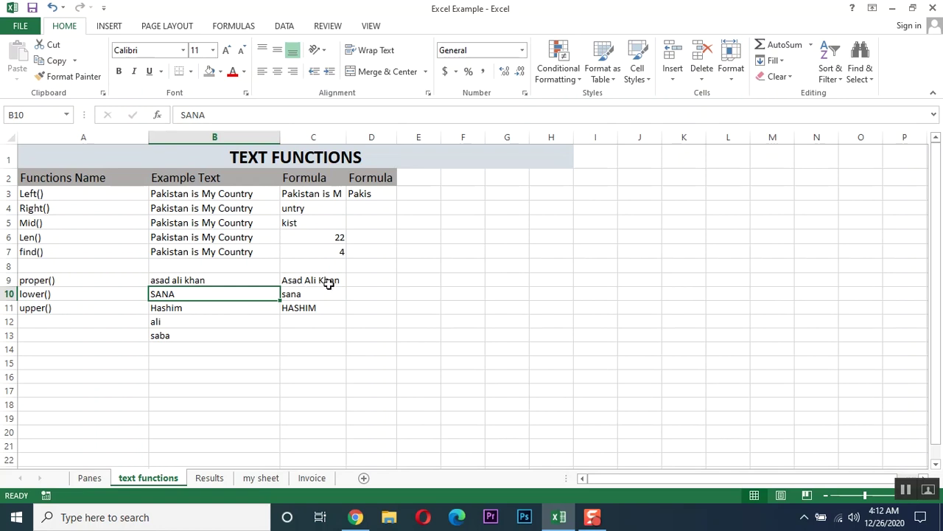
click(308, 283)
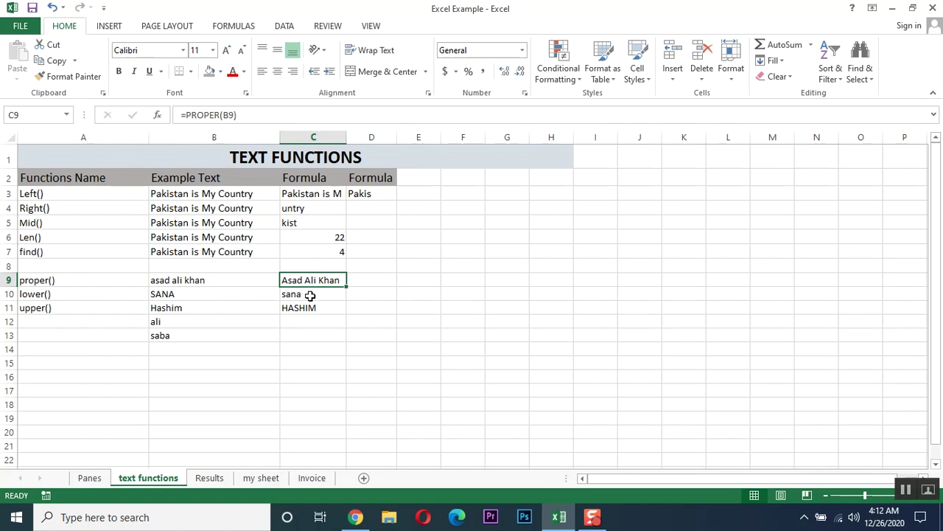
click(308, 295)
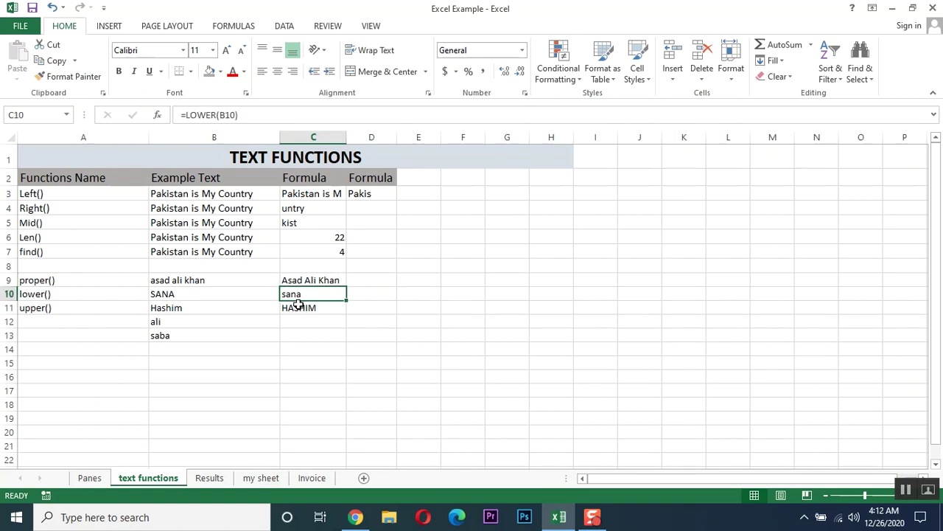
click(300, 308)
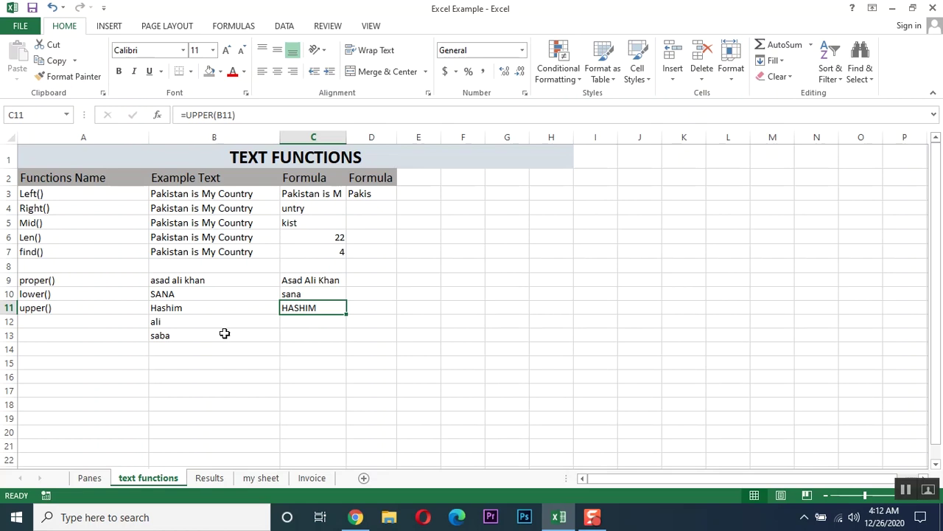
Clear the unused names in B12:B13 and enter rept() as the function name in cell A12
drag(180, 321, 179, 337)
key(Delete)
click(67, 325)
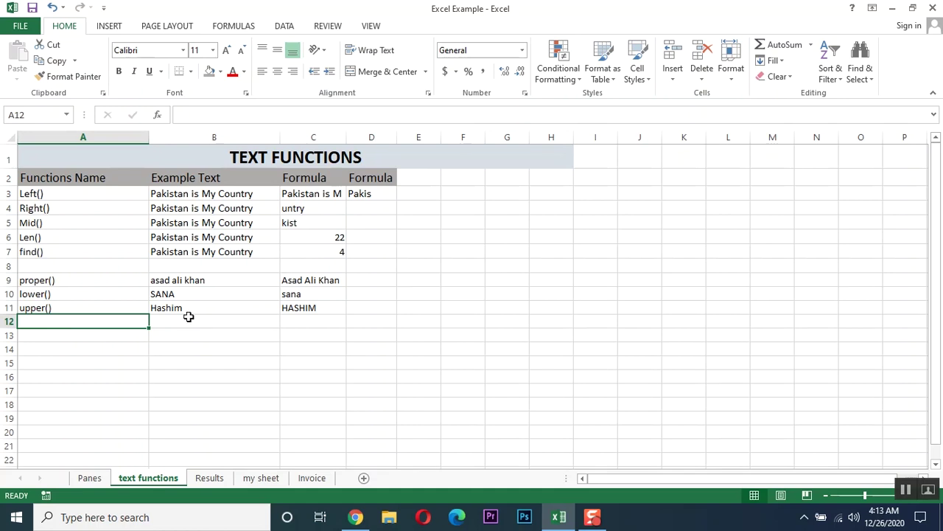
text(rept())
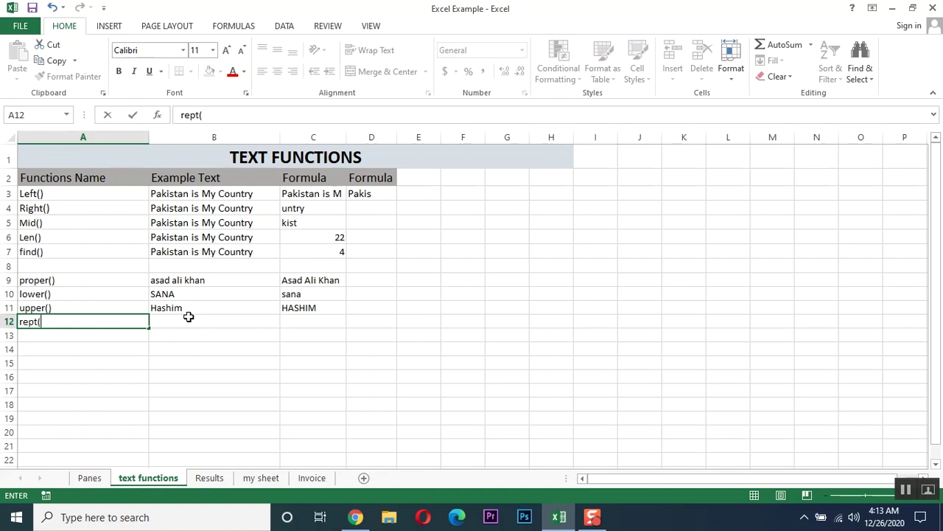
key(Return)
key(Up)
Copy the full name from cell B9 into cell B12 as the example text for rept()
click(189, 316)
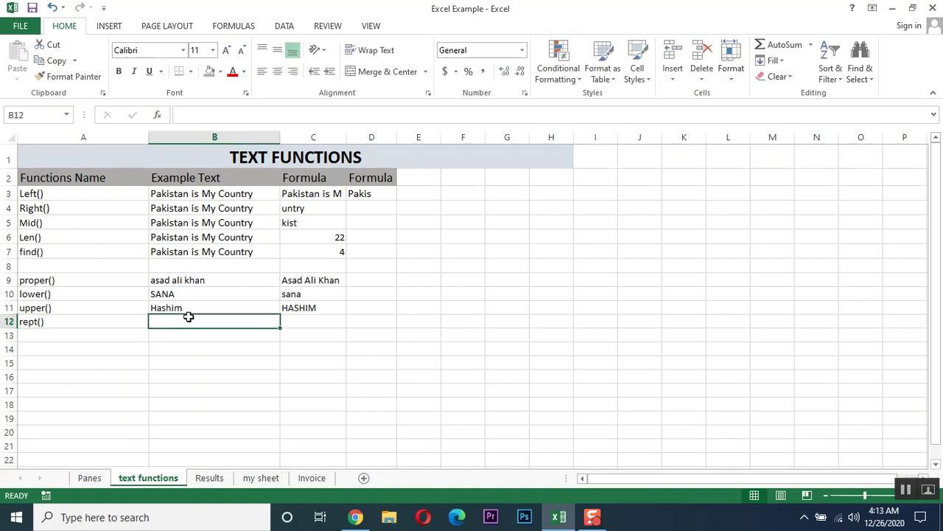
key(Up)
key(Up)
key(Up)
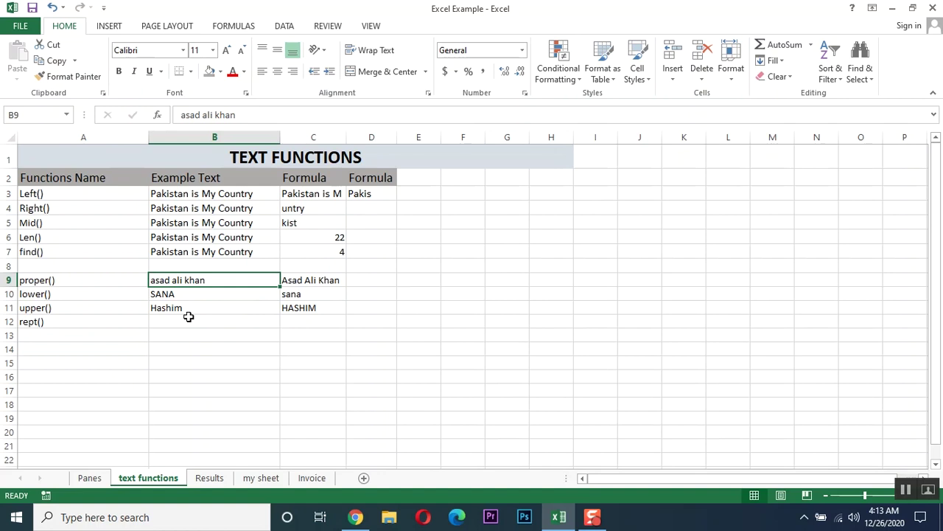
key(ctrl+c)
key(Down)
key(Down)
key(Down)
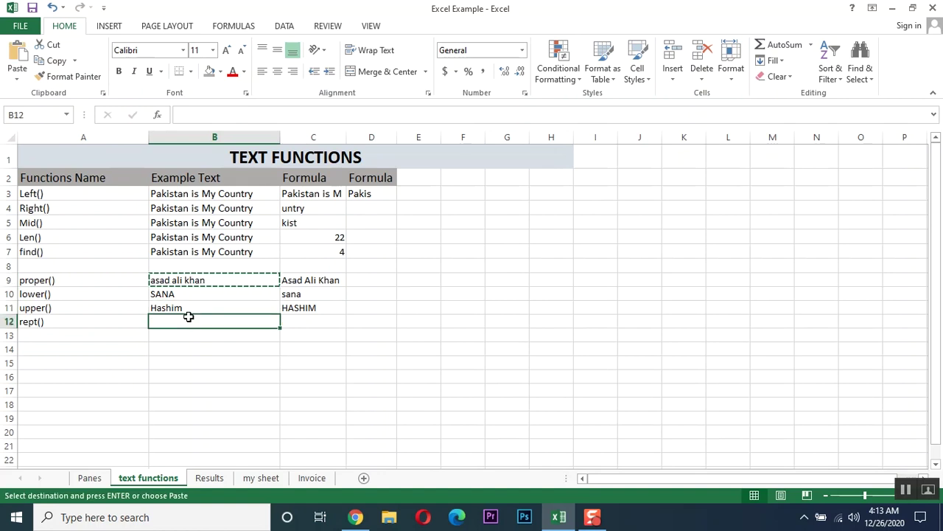
key(Return)
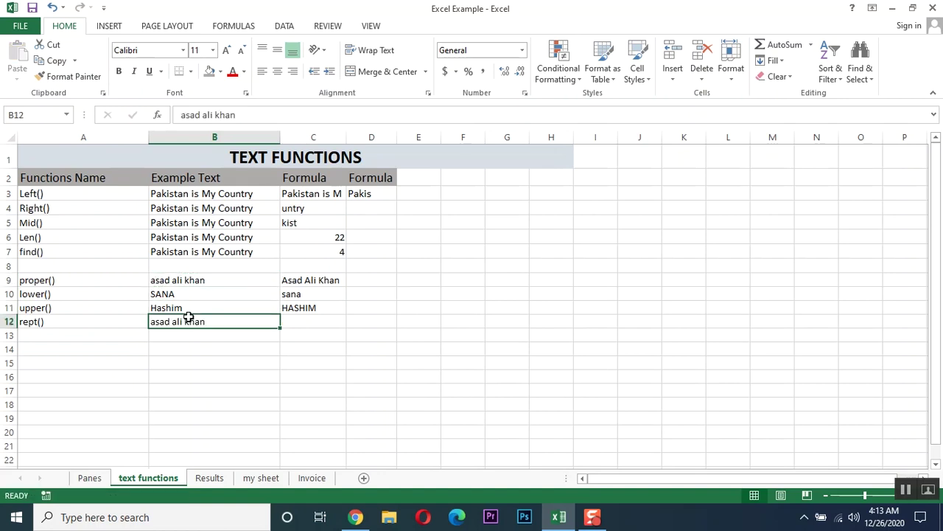
Begin a formula in cell C12 with =rep
key(Right)
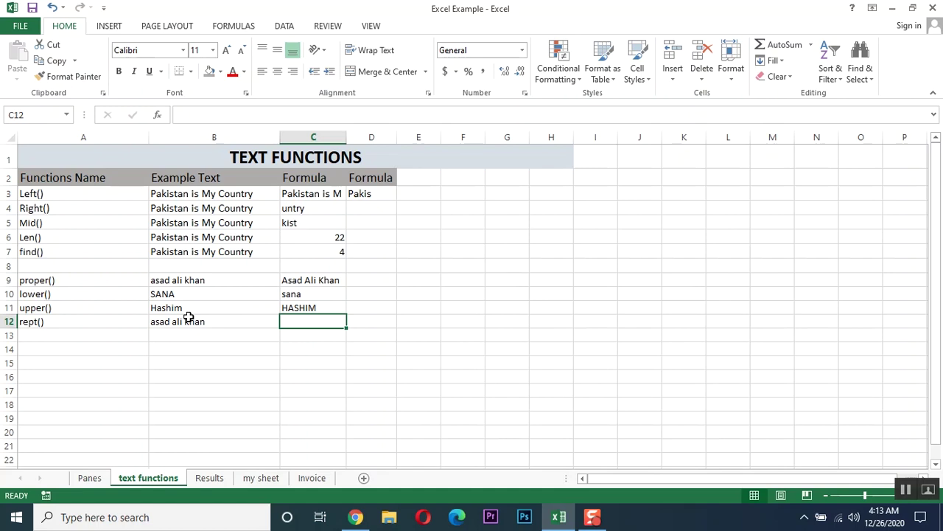
text(=rep)
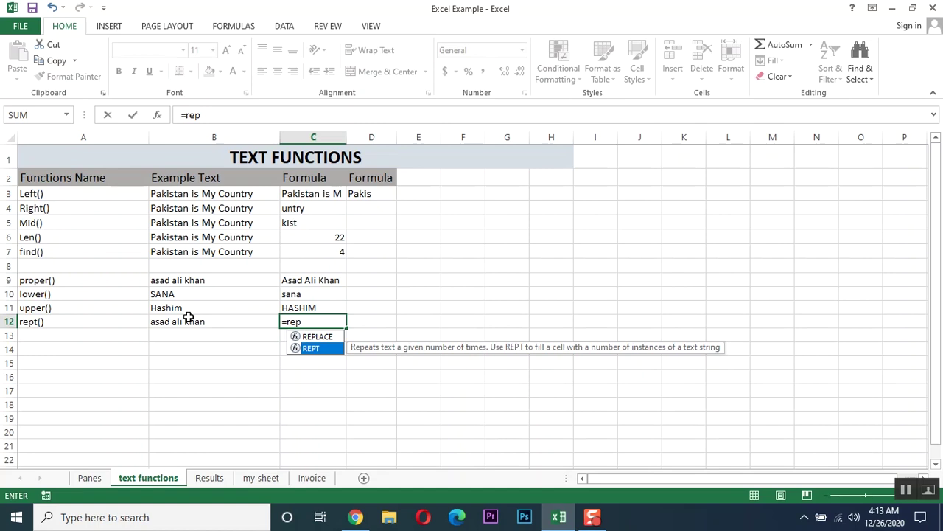
text(()
click(188, 316)
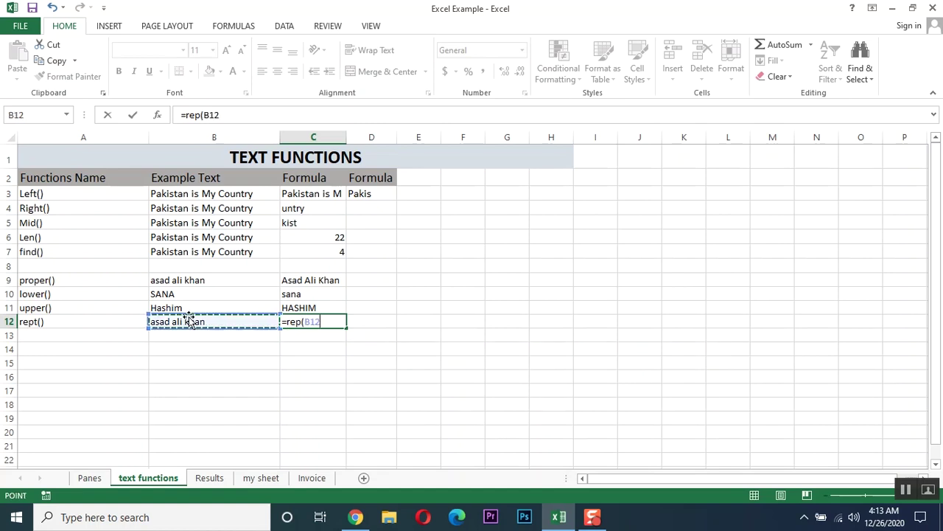
text(,)
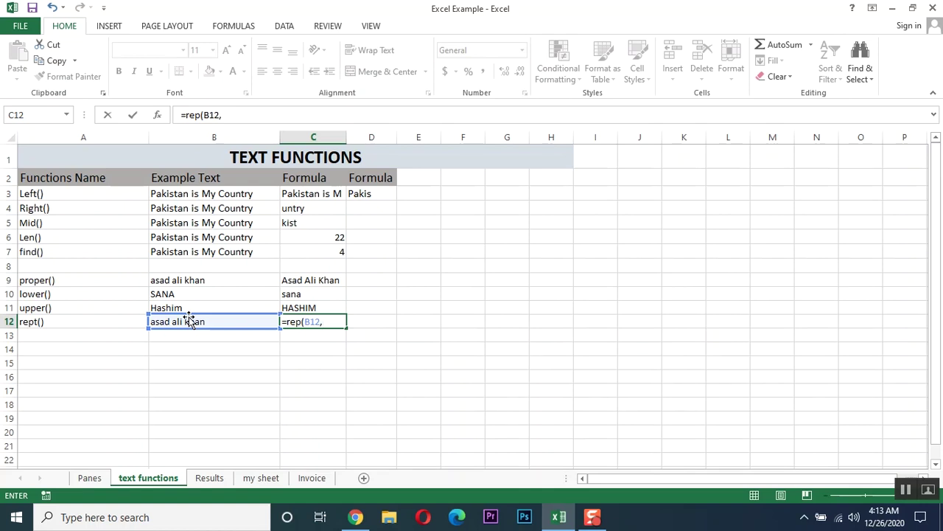
key(BackSpace)
key(BackSpace)
key(BackSpace)
key(BackSpace)
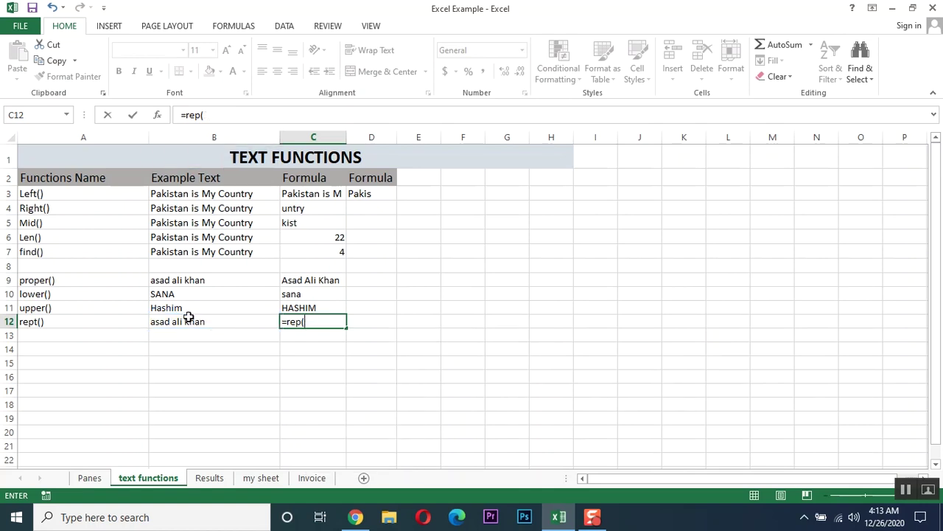
key(BackSpace)
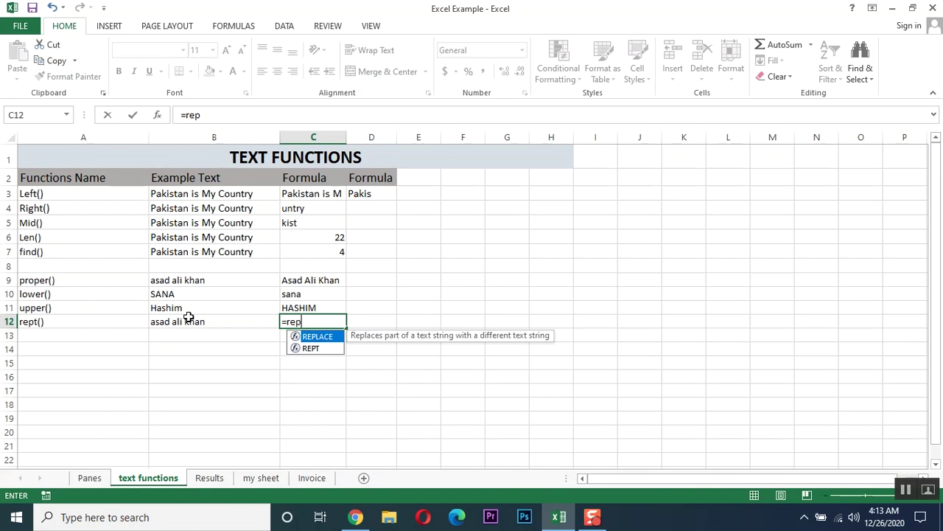
Complete the formula in cell C12 as =REPT(B12,2) to repeat the example text twice
key(Down)
key(Tab)
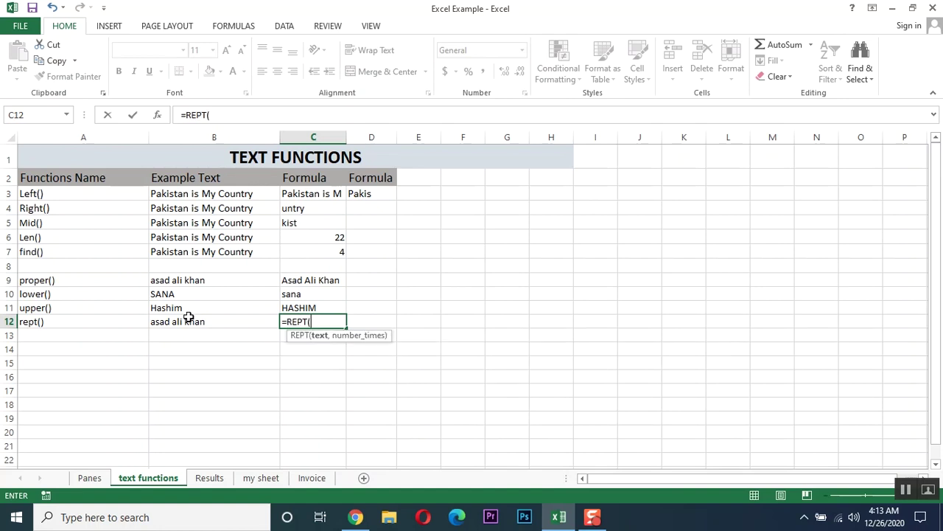
click(189, 317)
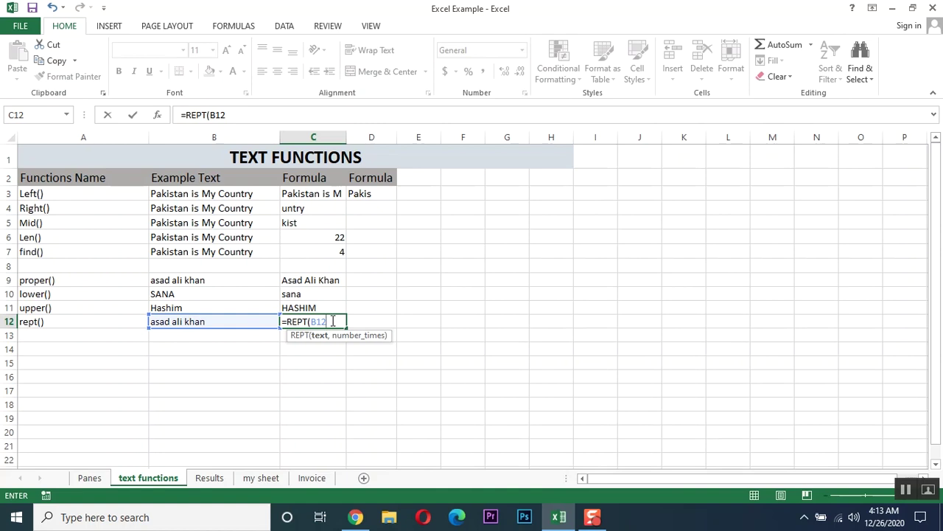
text(,2))
key(Return)
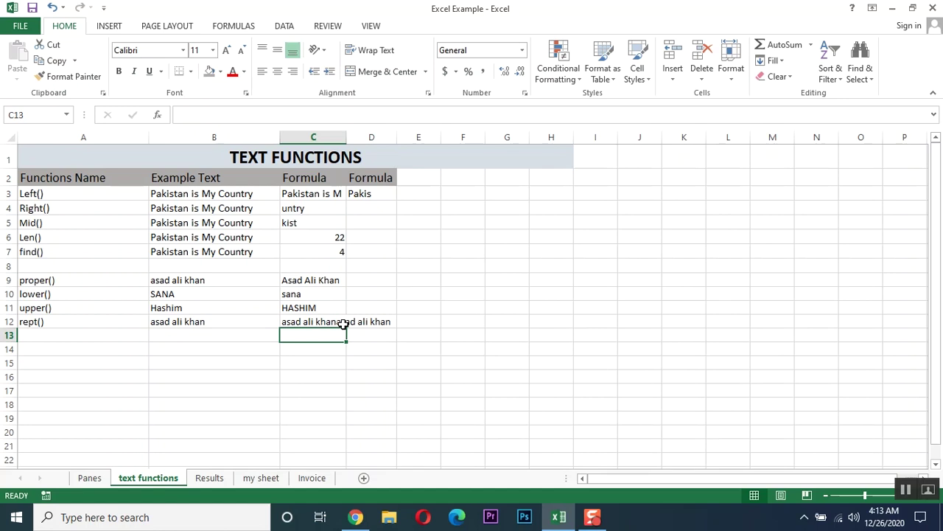
Change the repeat count in the REPT formula in cell C12 to 3
click(313, 320)
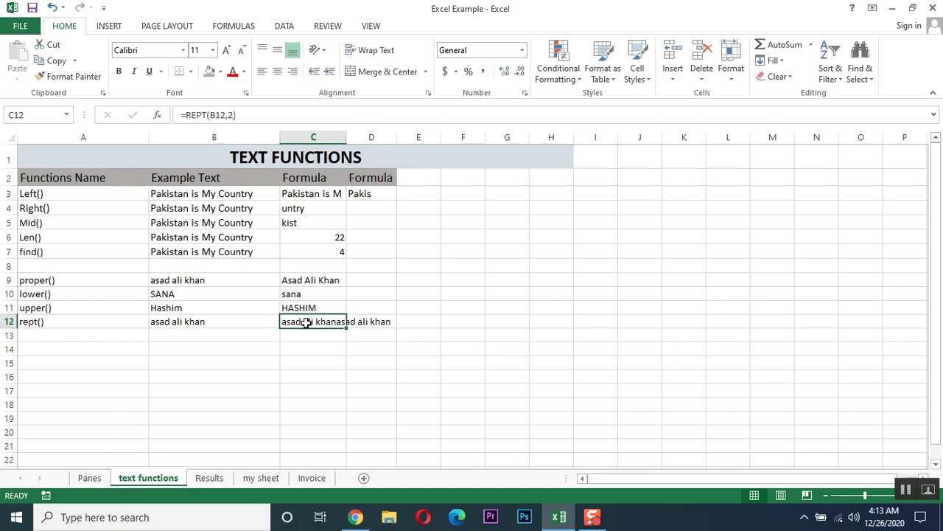
click(229, 115)
double_click(230, 115)
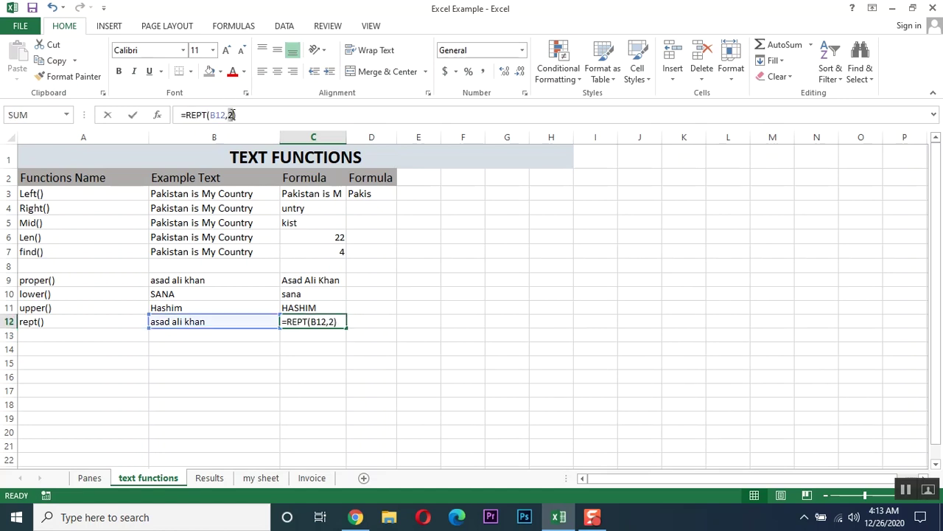
text(3)
key(Return)
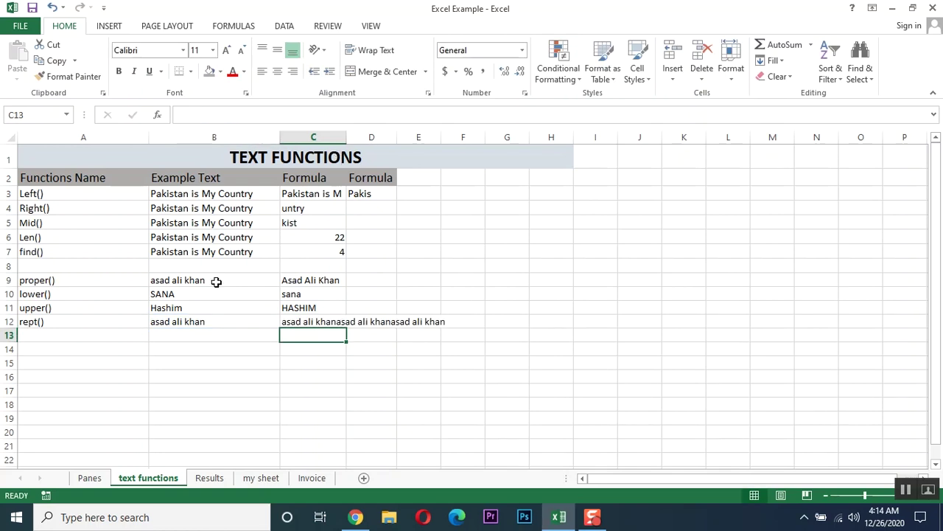
Enter Trim() as the function name in A13 and a full name with extra spaces between its words in B13
click(82, 334)
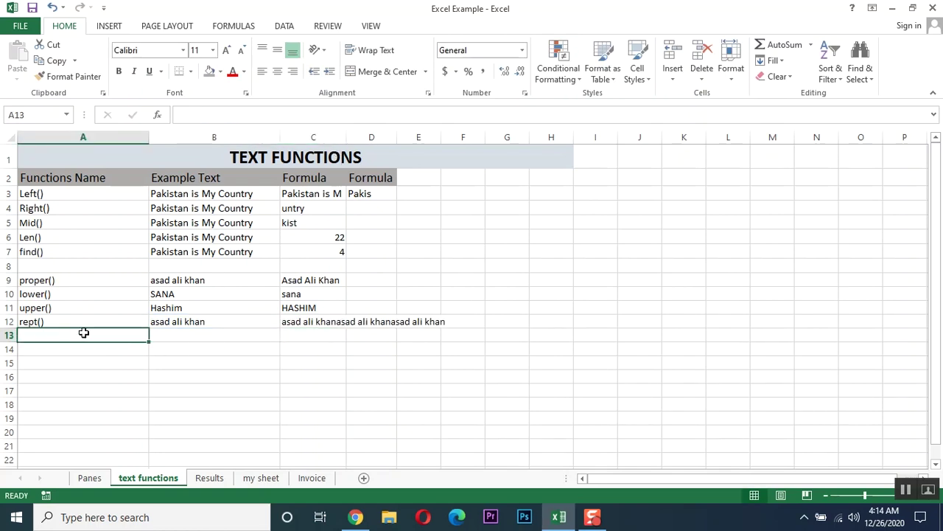
text(Trim)
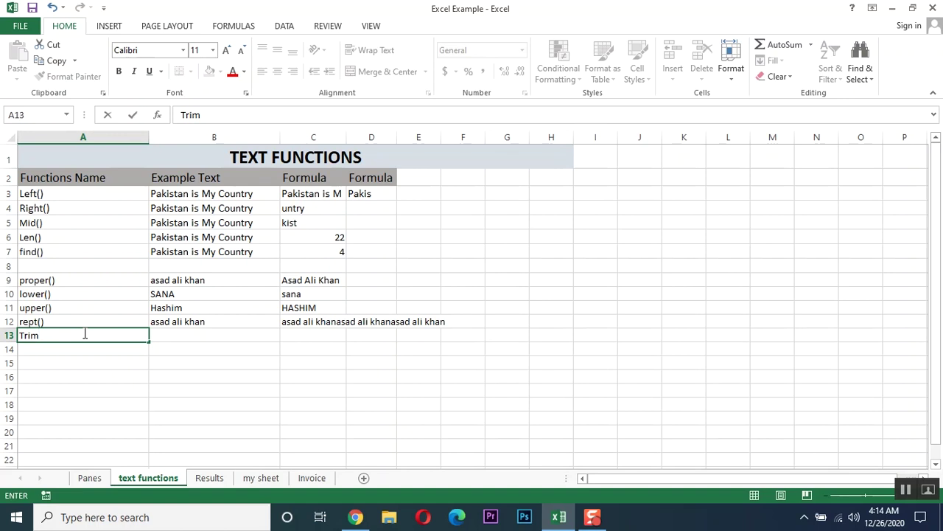
text(())
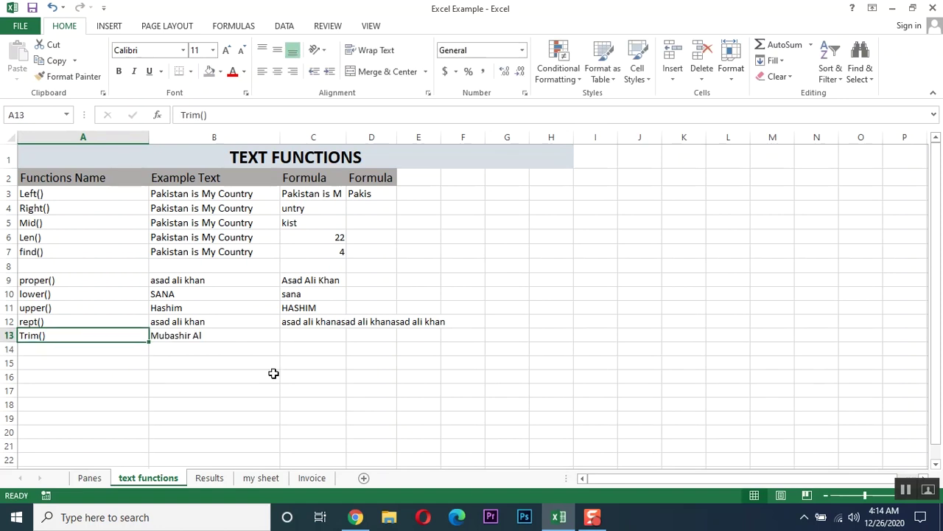
click(200, 333)
text(Mubashir)
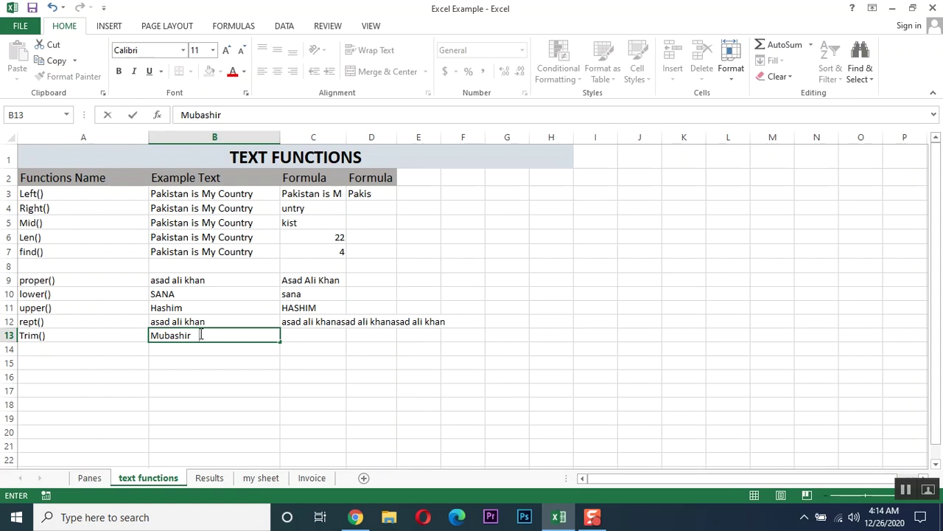
text(Khan)
text(Sami)
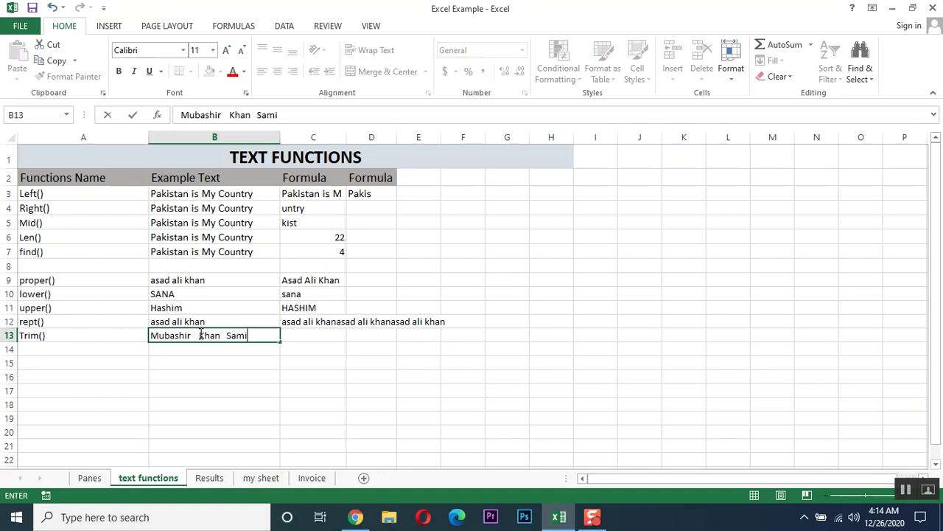
key(Return)
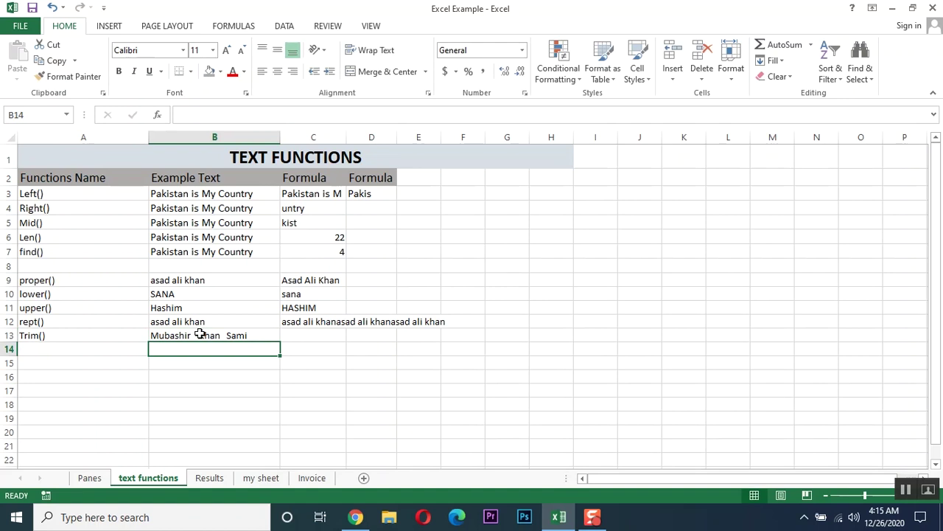
Enter =TRIM(B13) in cell C13 to remove the extra spaces, and widen column C very slightly
click(199, 334)
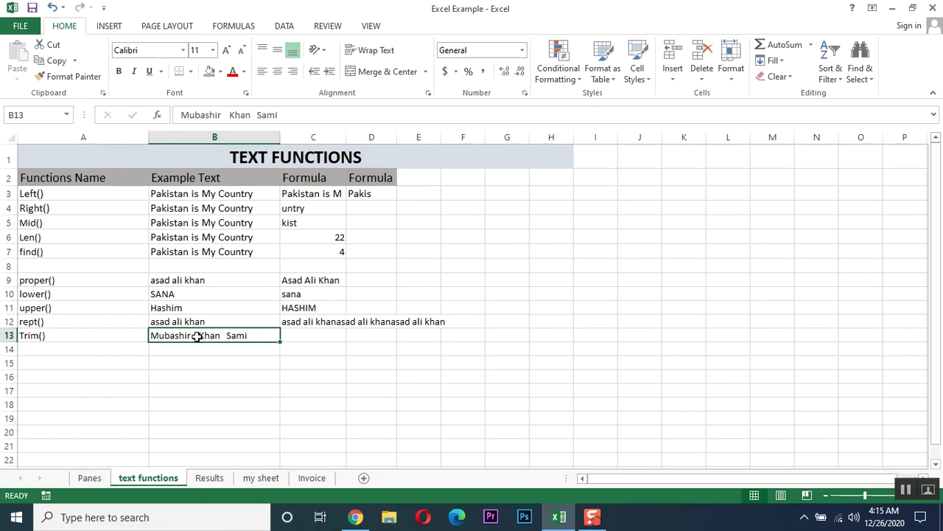
click(50, 336)
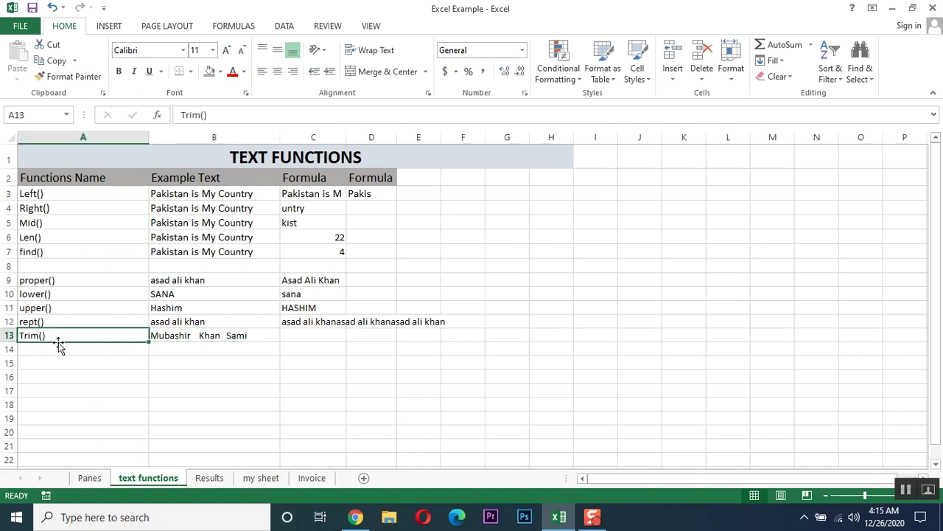
click(300, 334)
text(=)
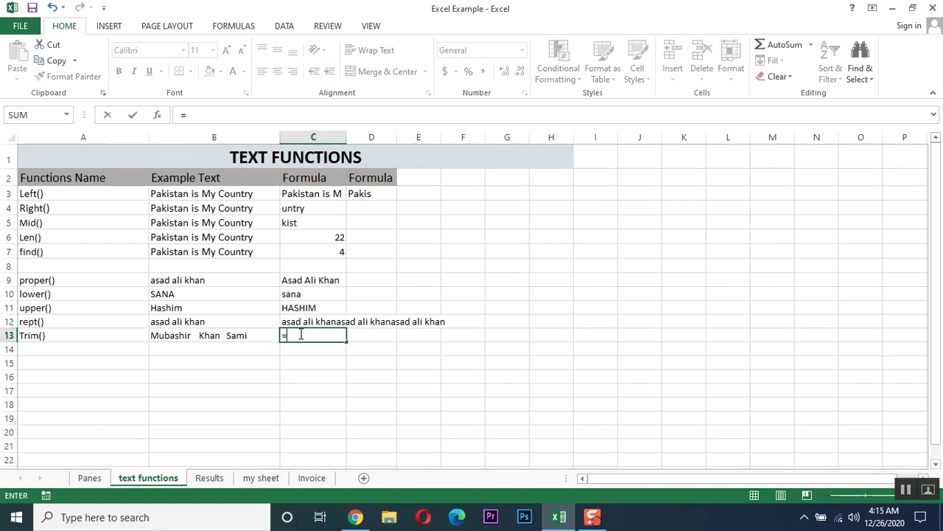
text(tru)
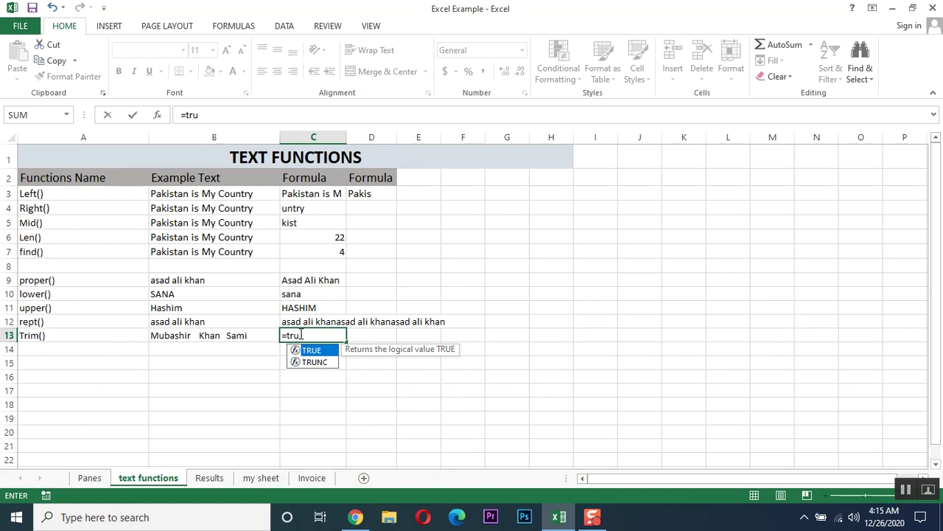
key(BackSpace)
text(i)
key(Tab)
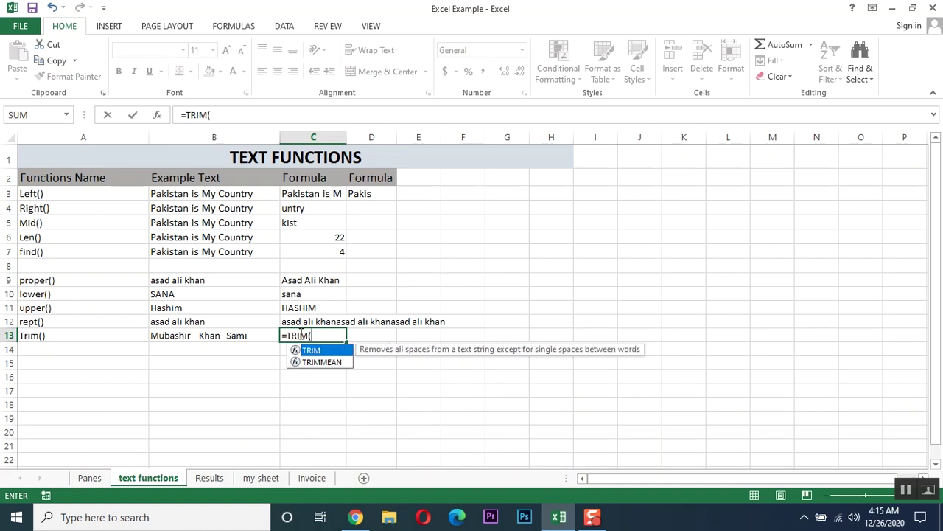
key(Left)
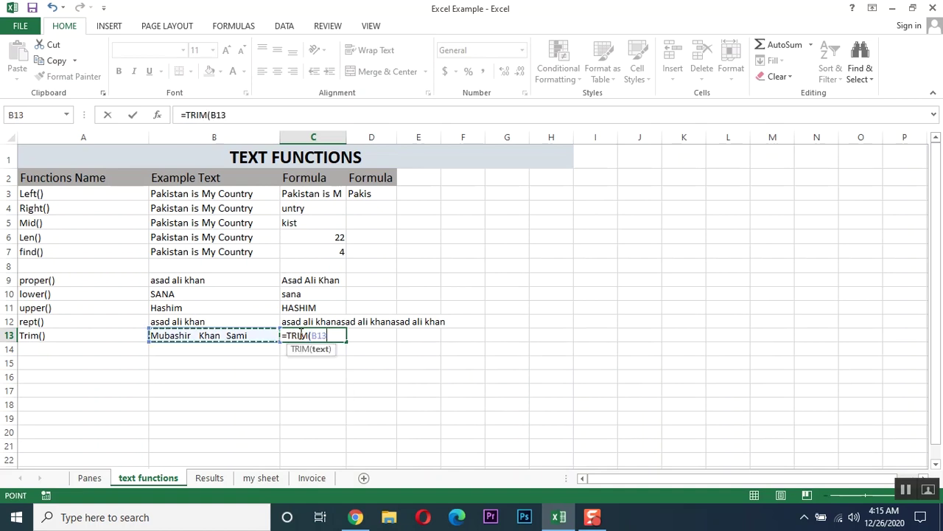
text())
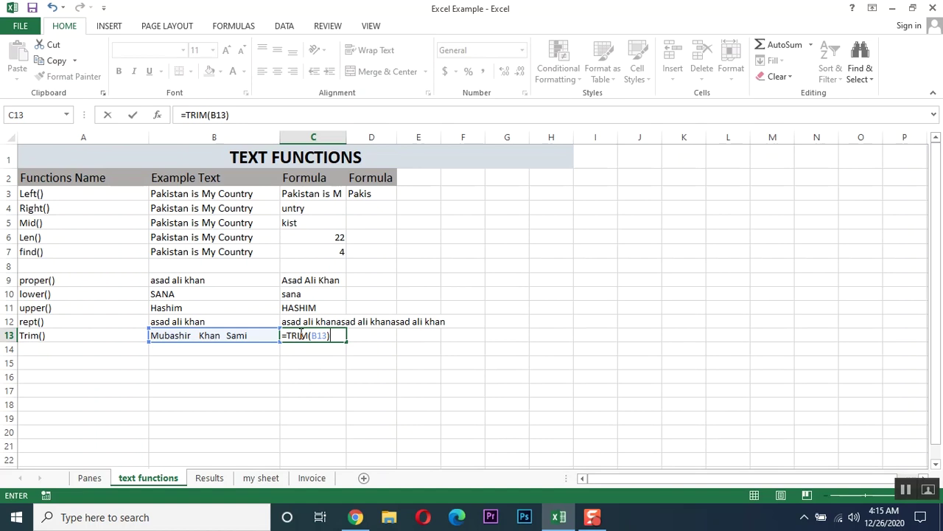
key(Return)
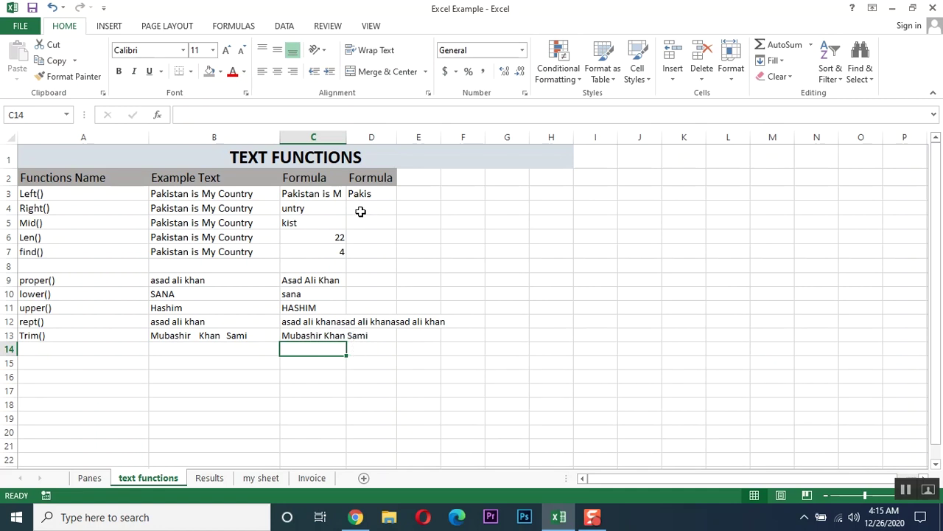
drag(348, 136, 349, 137)
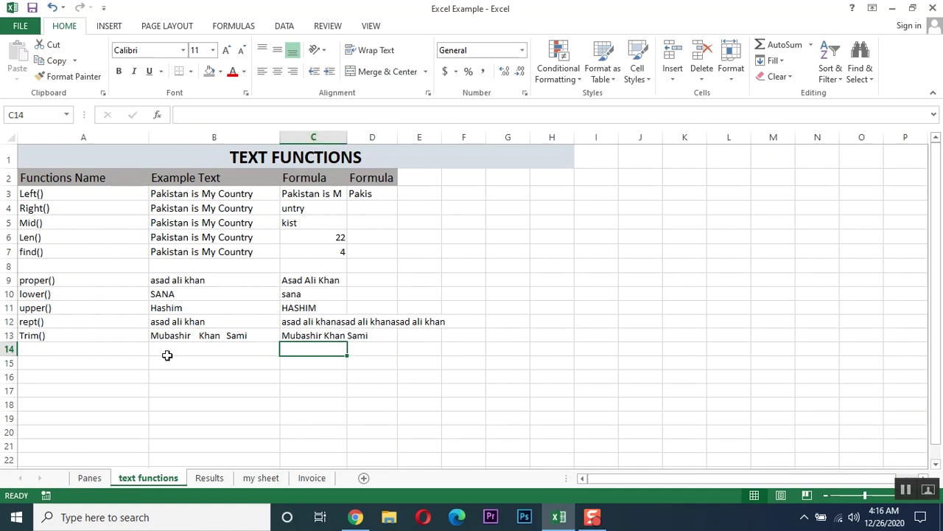
Enter Substitue() as the next function name in cell A14
click(95, 353)
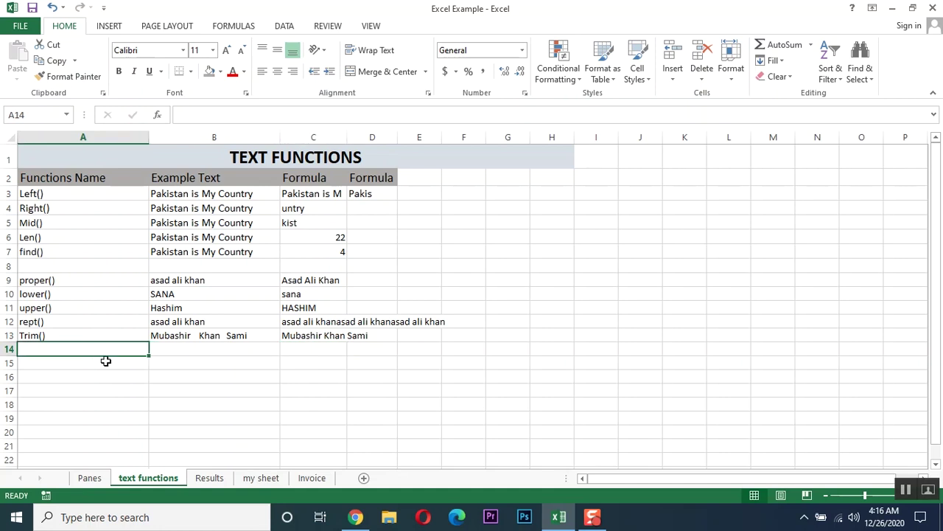
text(Subst)
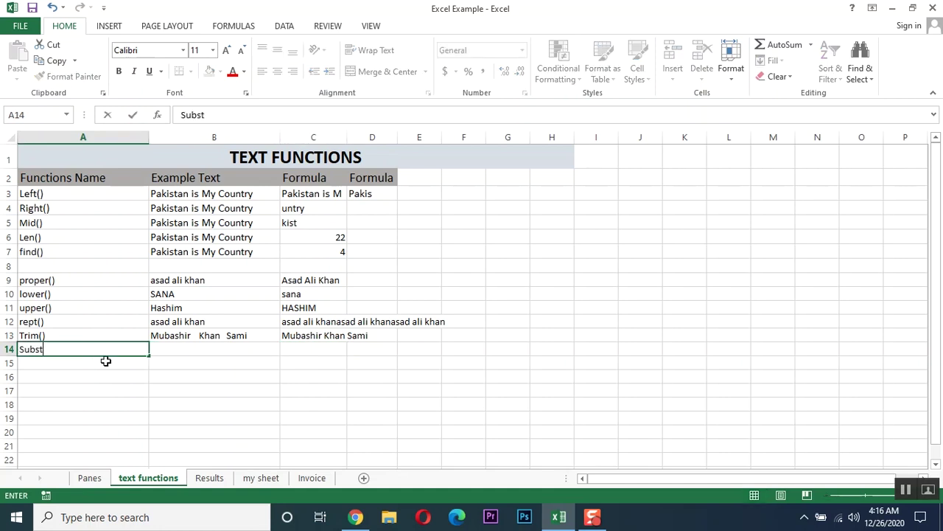
text(itue())
key(Return)
Enter "Pakistan is my good country in the world" as the example text in cell B14
key(Up)
key(Right)
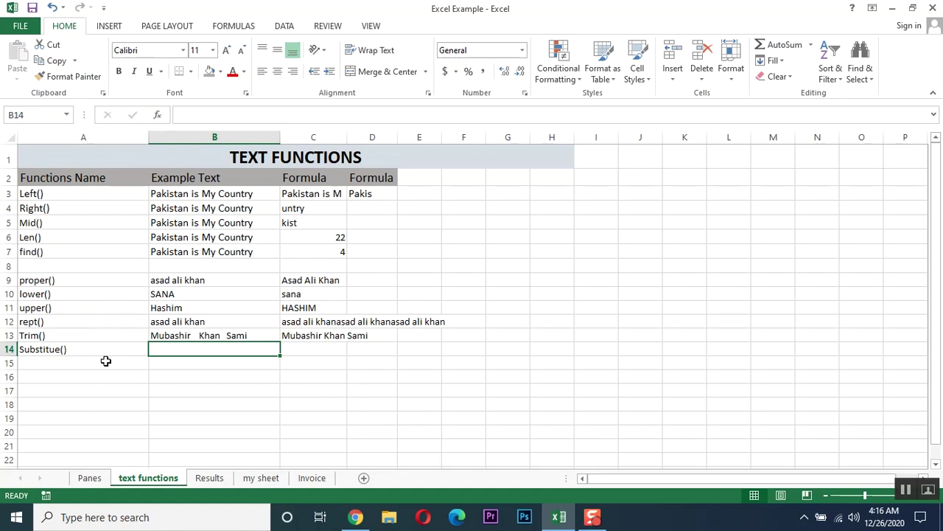
text(Pakis)
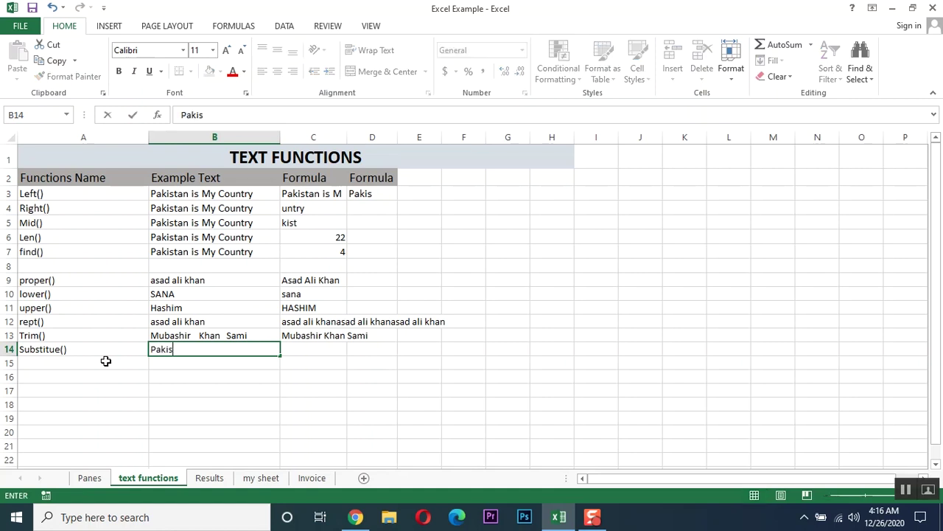
text(tan is my goo)
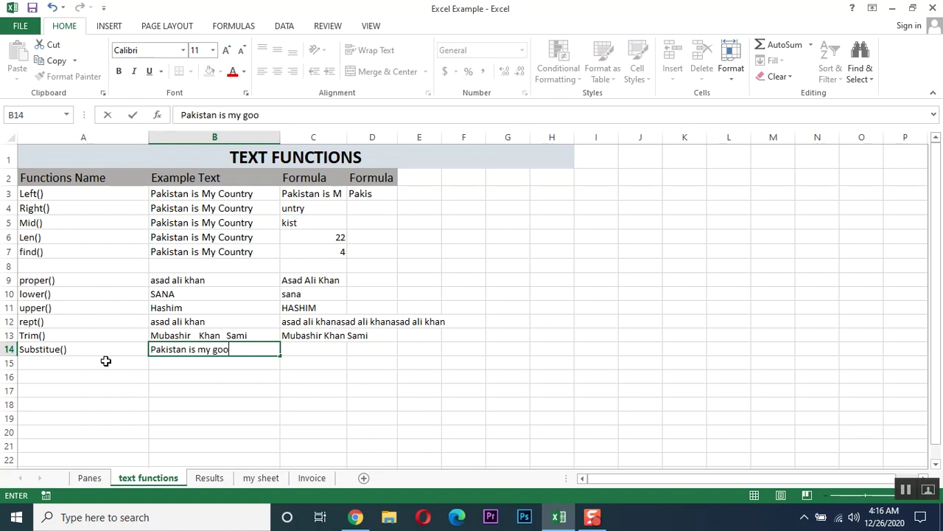
text(d country in m)
key(BackSpace)
text(the work)
key(BackSpace)
text(ld)
key(Return)
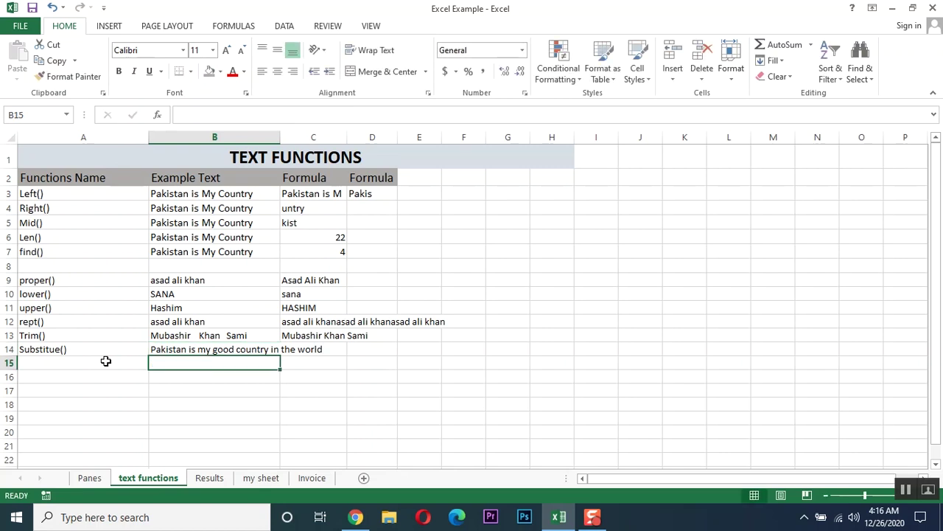
Autofit the widths of columns B and C to their contents
double_click(280, 137)
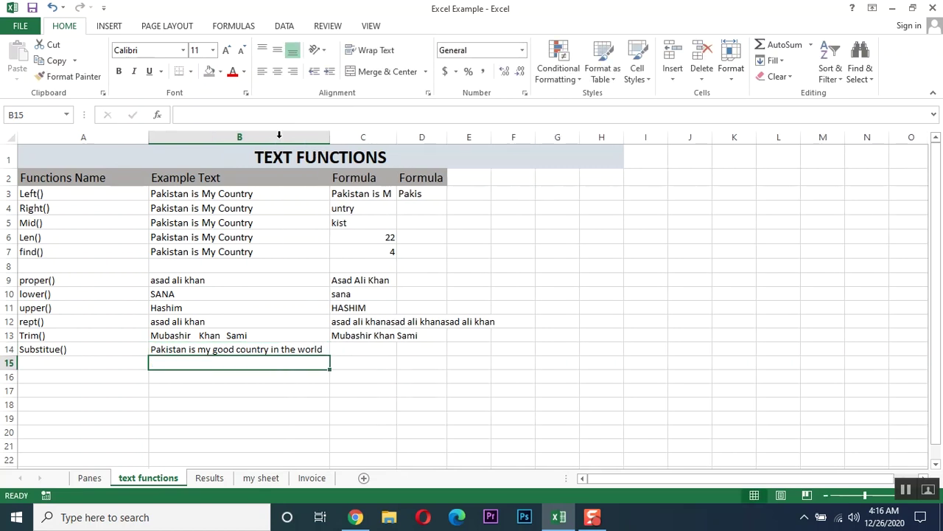
click(281, 351)
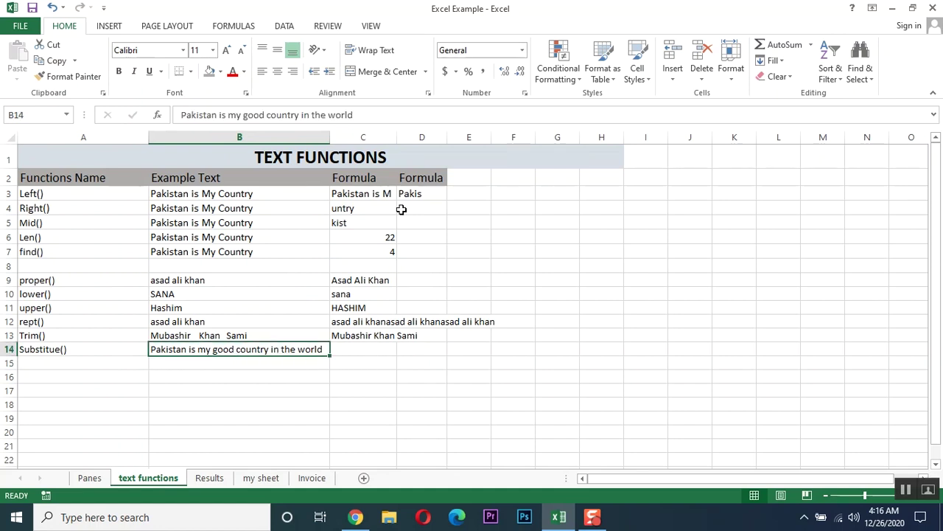
double_click(397, 137)
Enter =SUBSTITUTE(B14,"good","Best") in cell C14 and autofit the width of column C
click(371, 350)
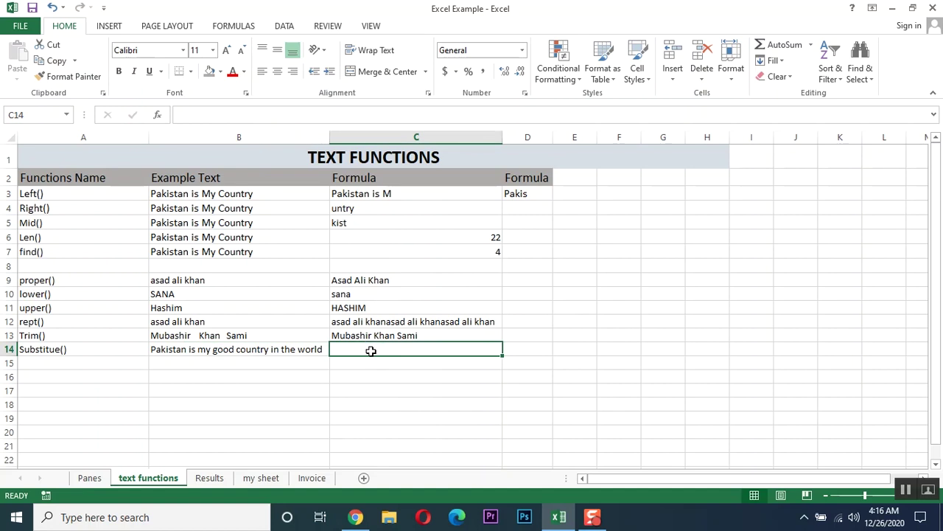
text(=subs)
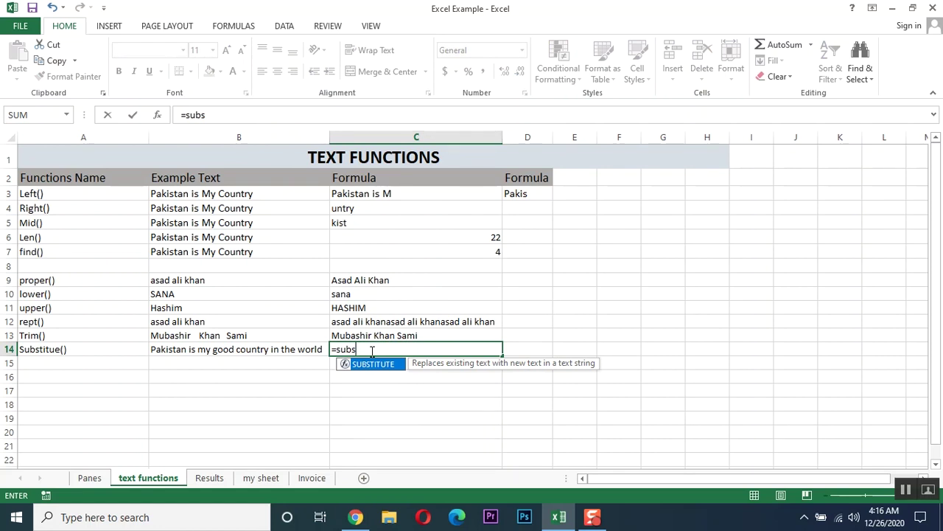
key(Tab)
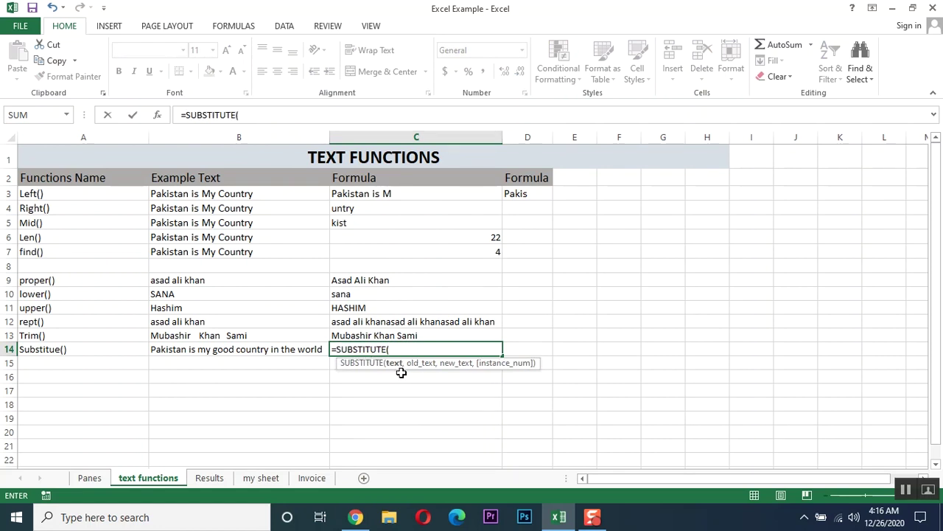
click(240, 350)
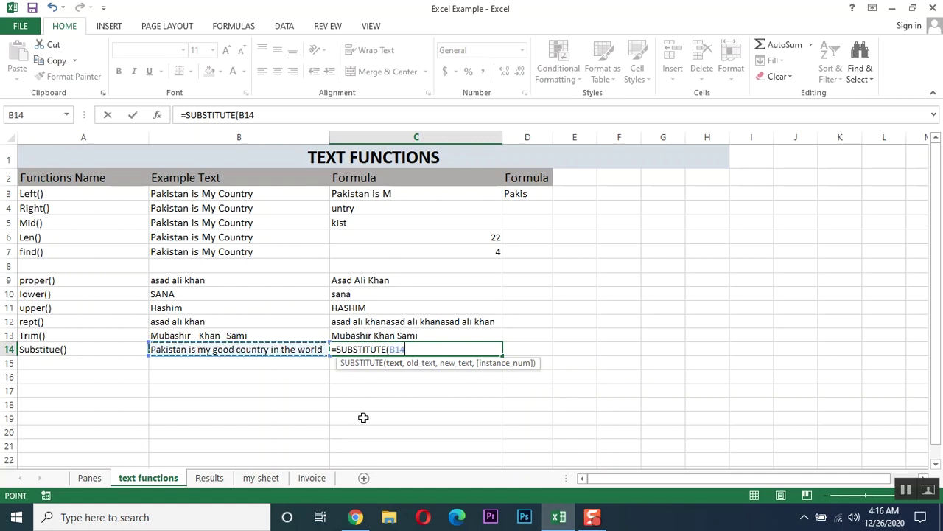
text(,)
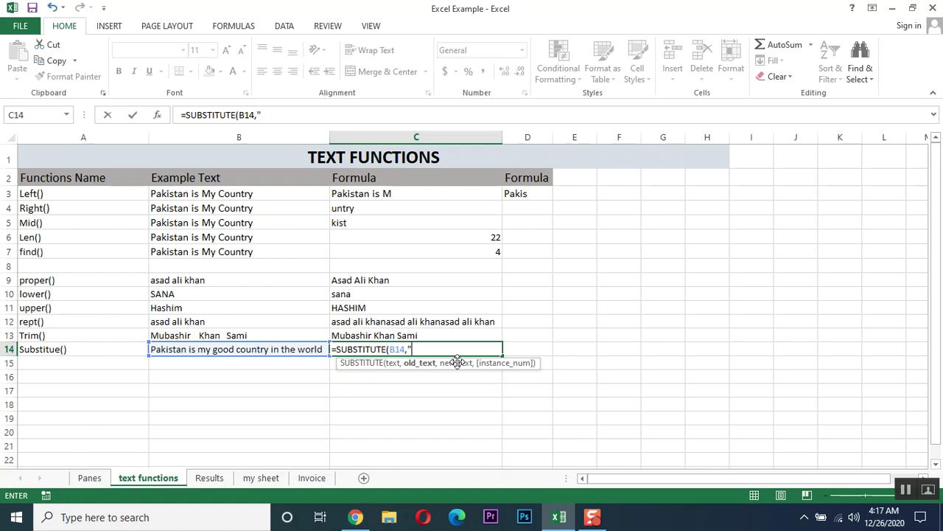
text(good",)
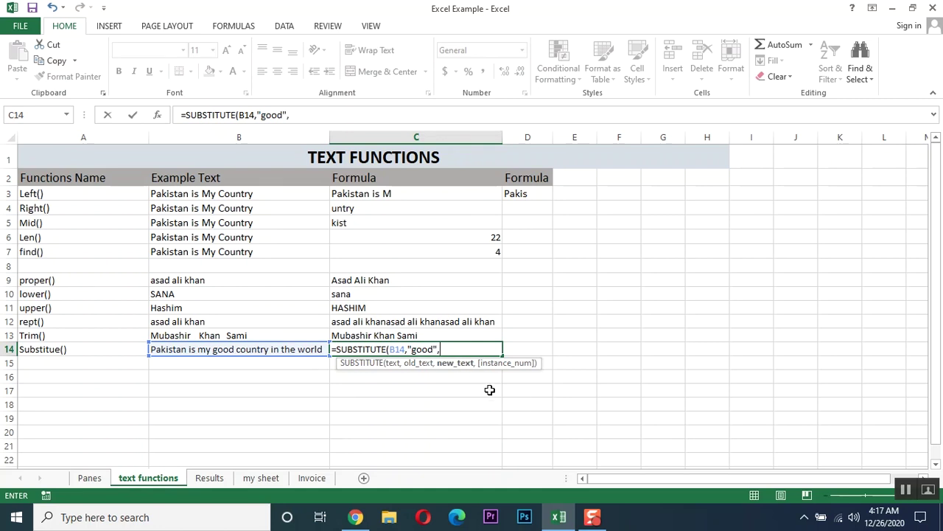
text("Best"))
key(Return)
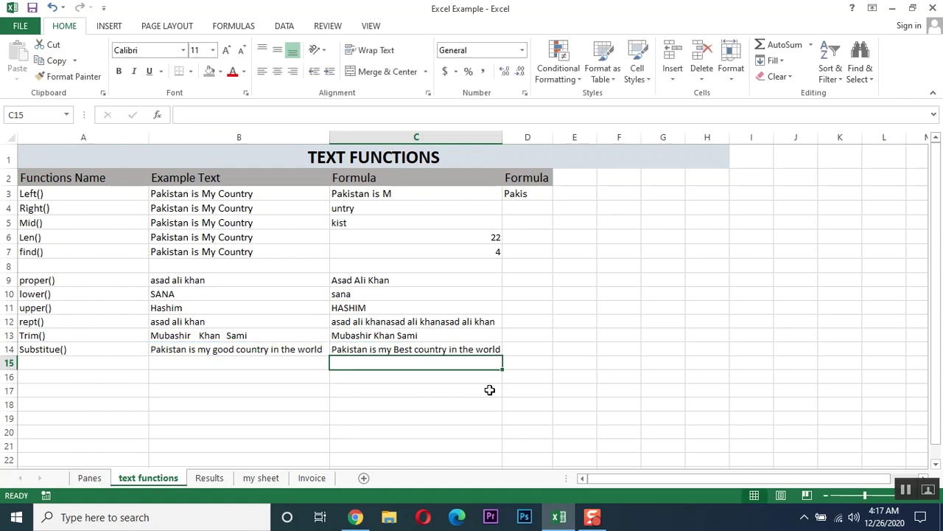
double_click(503, 137)
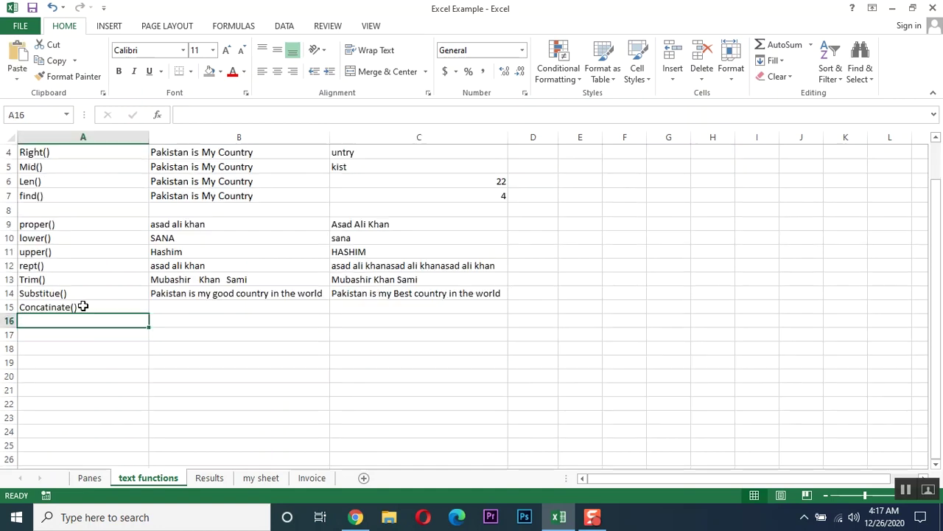
Replace the misspelled function name in cell A15 with Concatenate()
double_click(81, 306)
drag(81, 306, 4, 306)
key(BackSpace)
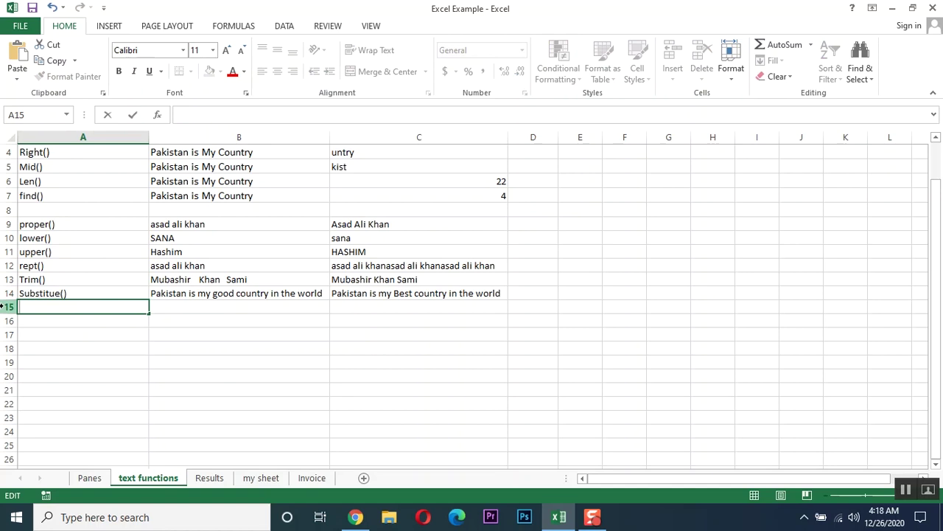
text(Concatenate())
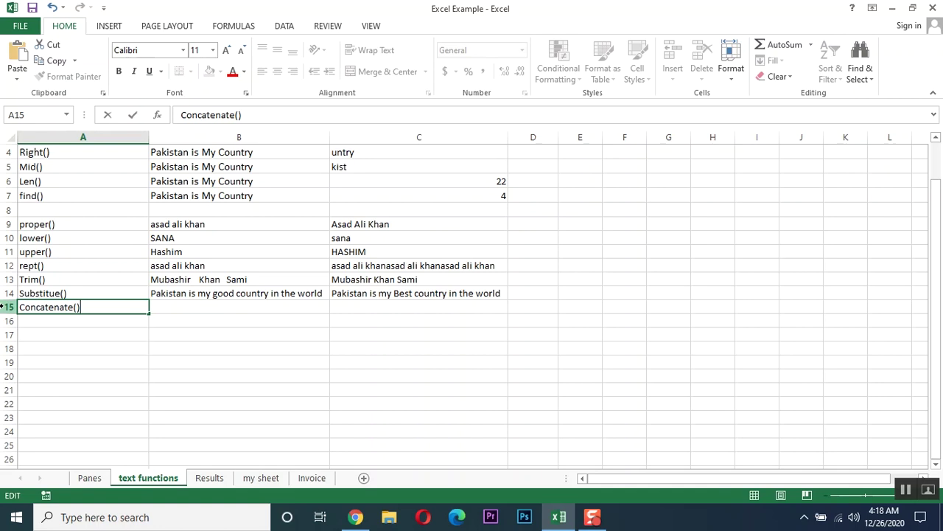
key(Return)
key(Up)
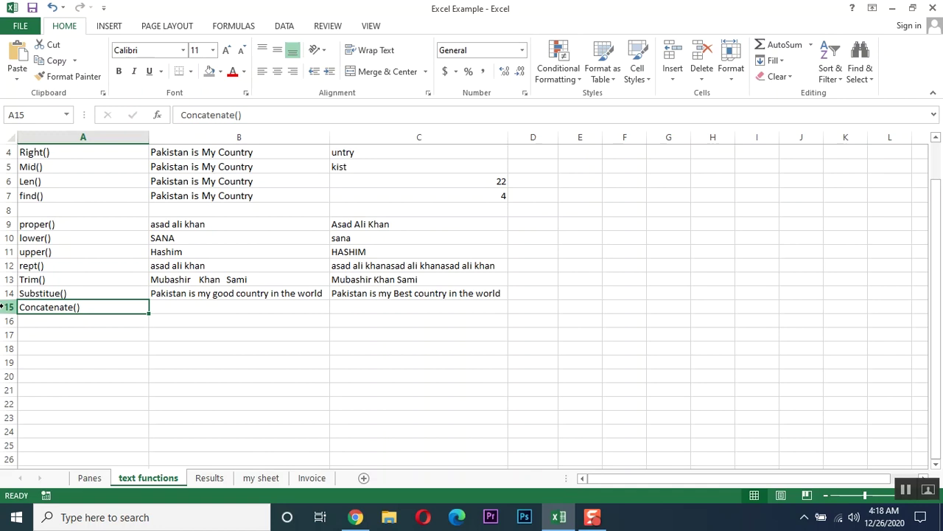
key(Down)
key(Down)
key(Up)
key(Up)
key(Down)
key(Down)
key(Down)
key(Right)
key(Up)
key(Up)
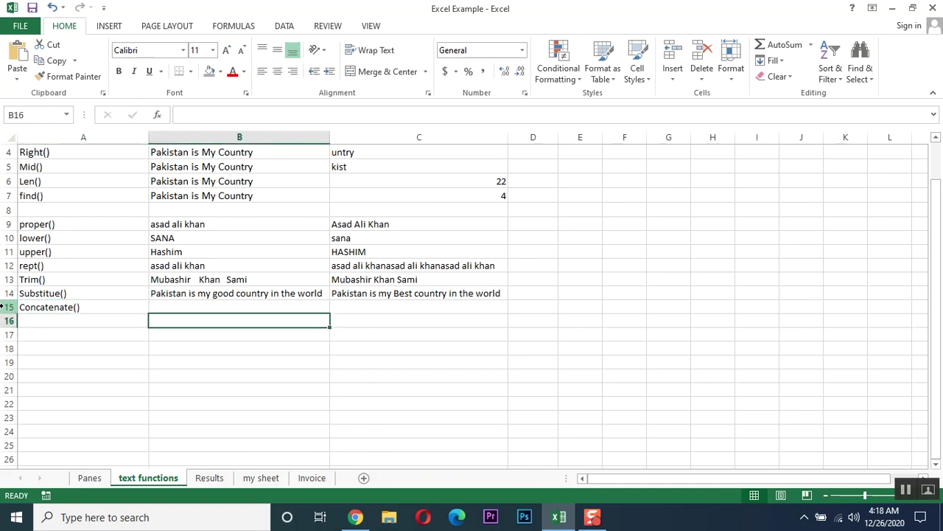
Move the Concatenate() label from cell A15 to A18 and make it bold
key(Left)
key(Up)
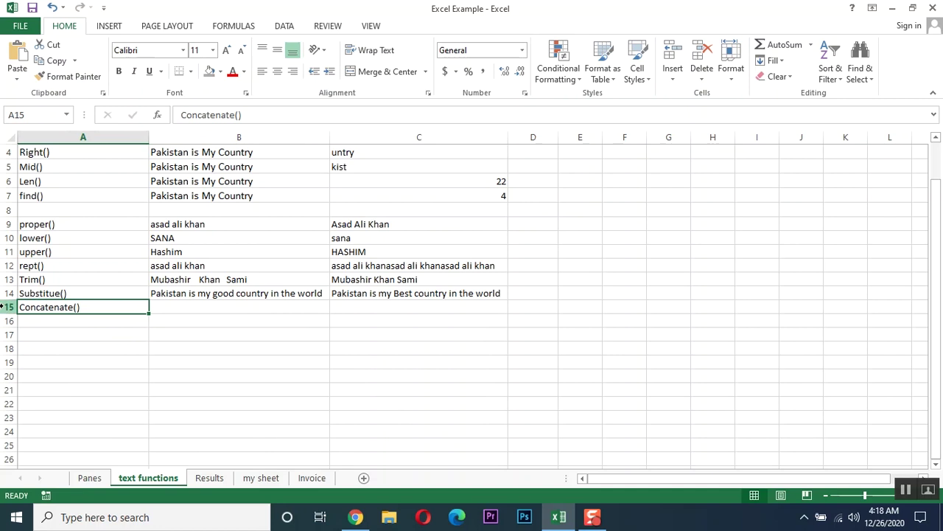
key(ctrl+x)
key(Down)
key(Down)
key(Down)
key(ctrl+v)
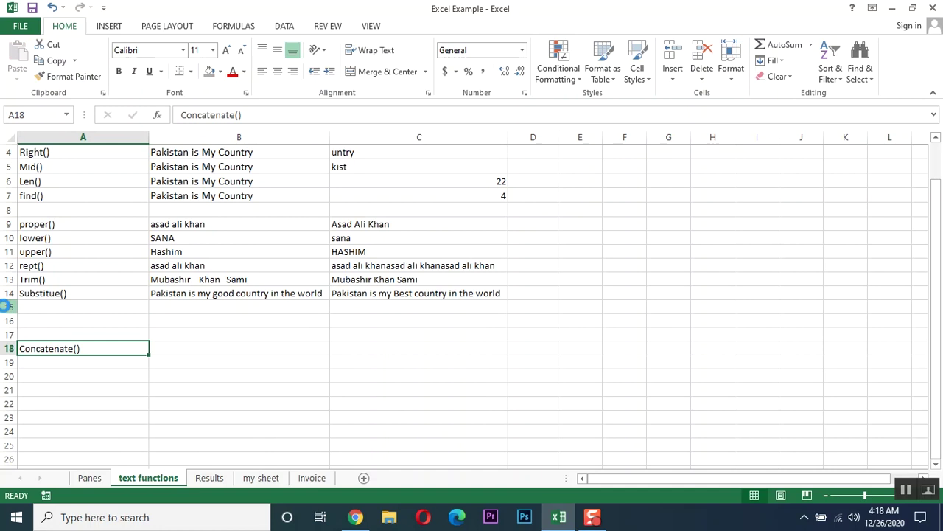
key(ctrl+b)
Enter a sample first name in cell B18 and a two-word last name in C18
key(Right)
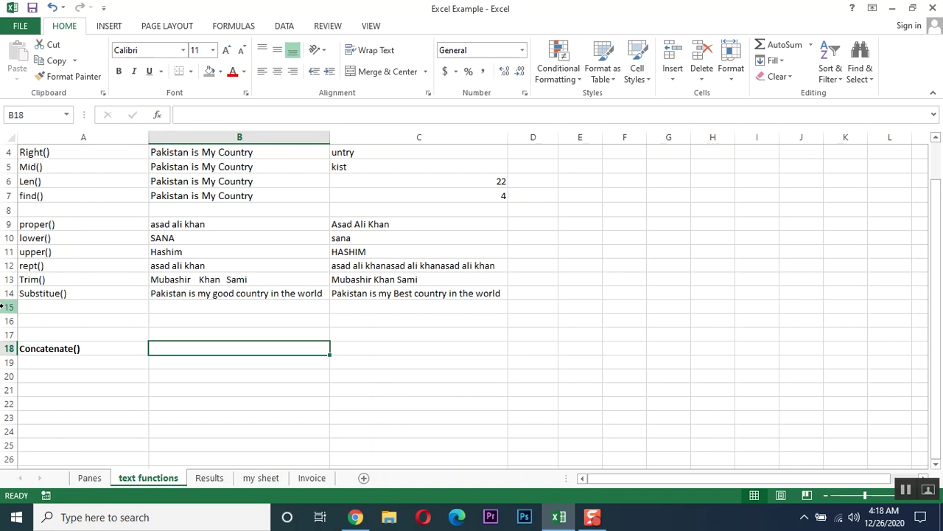
text(Ali)
key(Return)
key(Up)
key(Right)
text(Sami Khan)
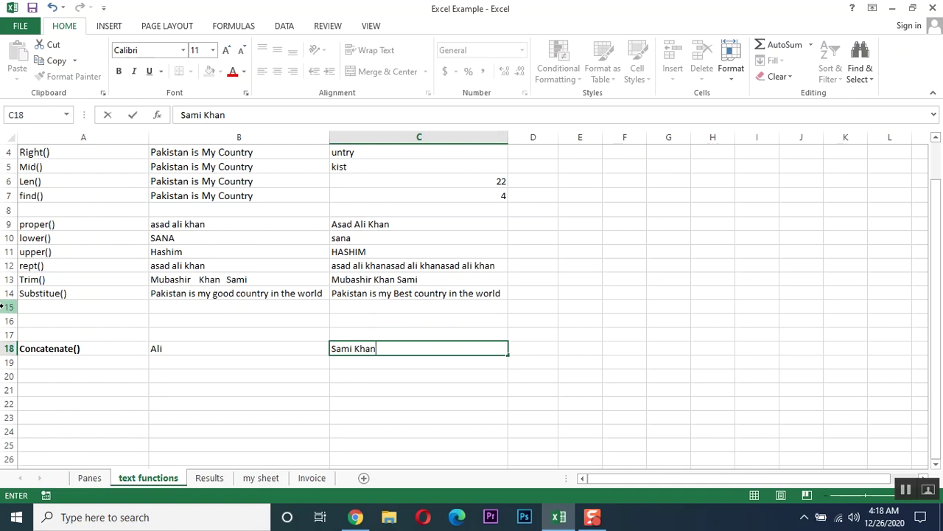
key(Return)
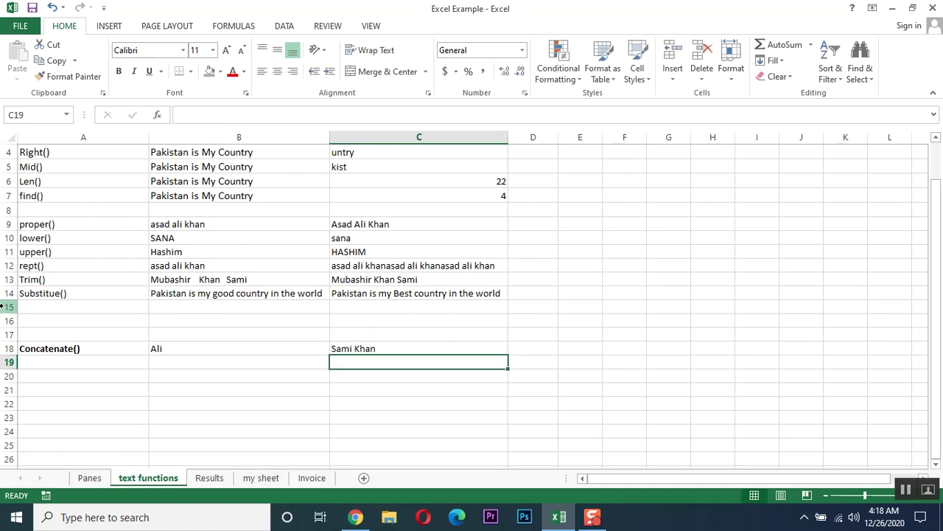
Enter a second sample first name in cell B19 and its last name in C19
key(Left)
text(Saba)
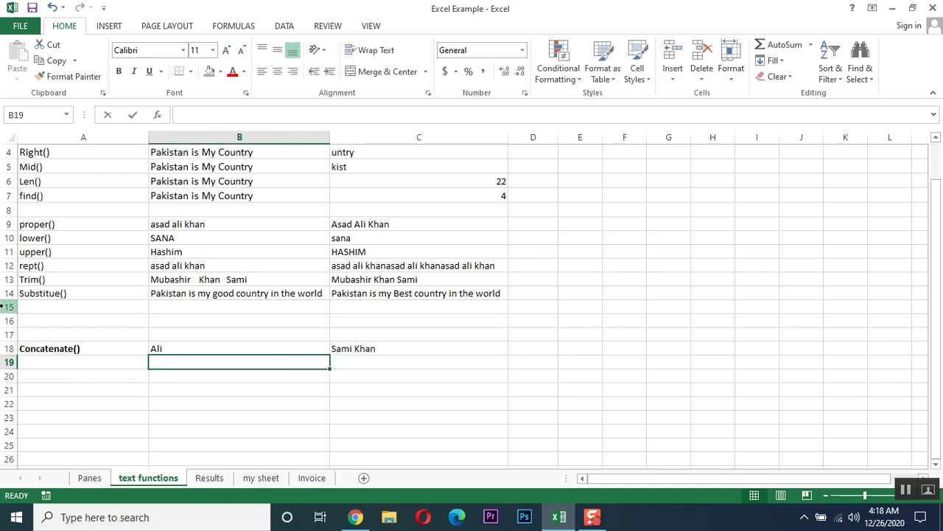
key(Return)
key(Up)
key(Right)
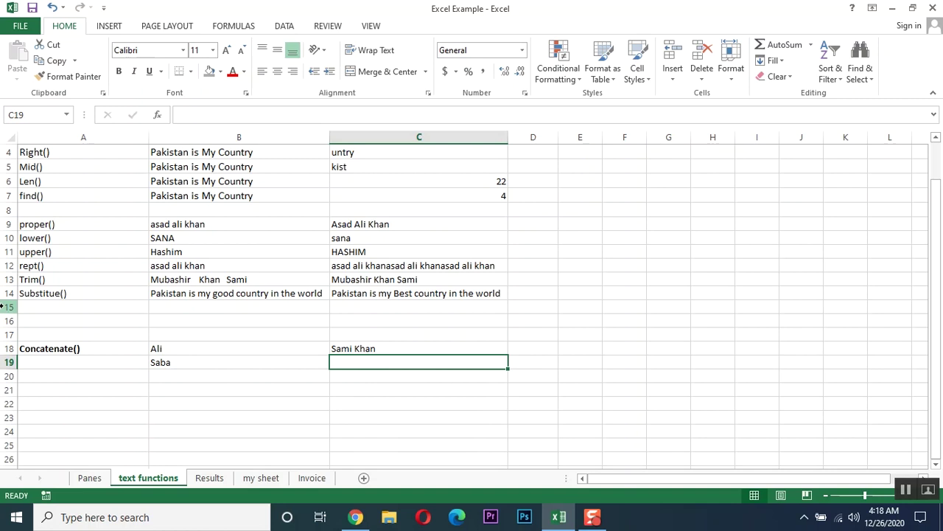
text(Hashmar)
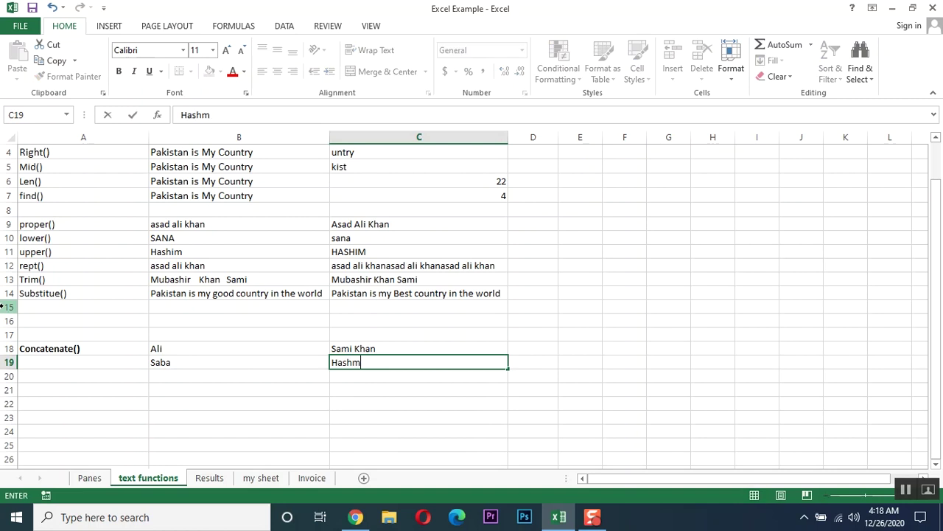
key(Return)
Enter a third sample first name in cell B20 and its last name in C20
key(Left)
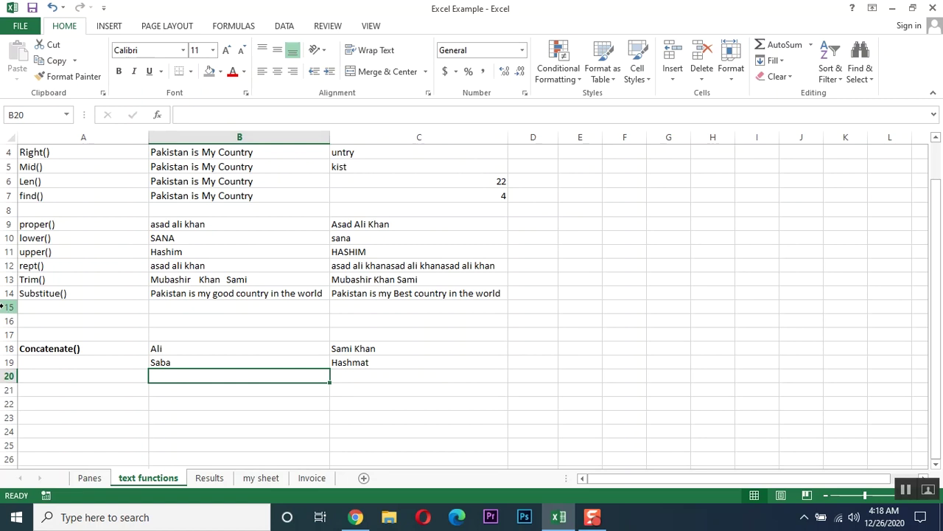
text(Munir)
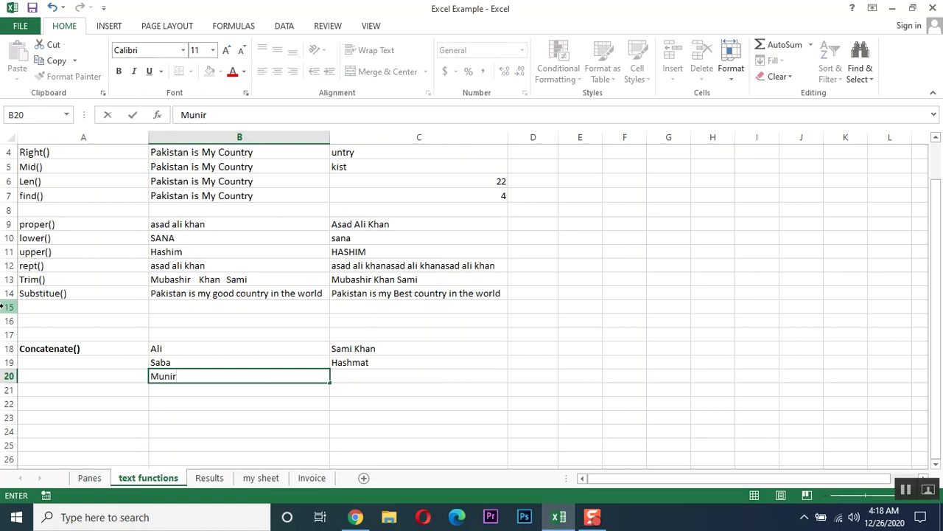
key(Tab)
text(Aziz)
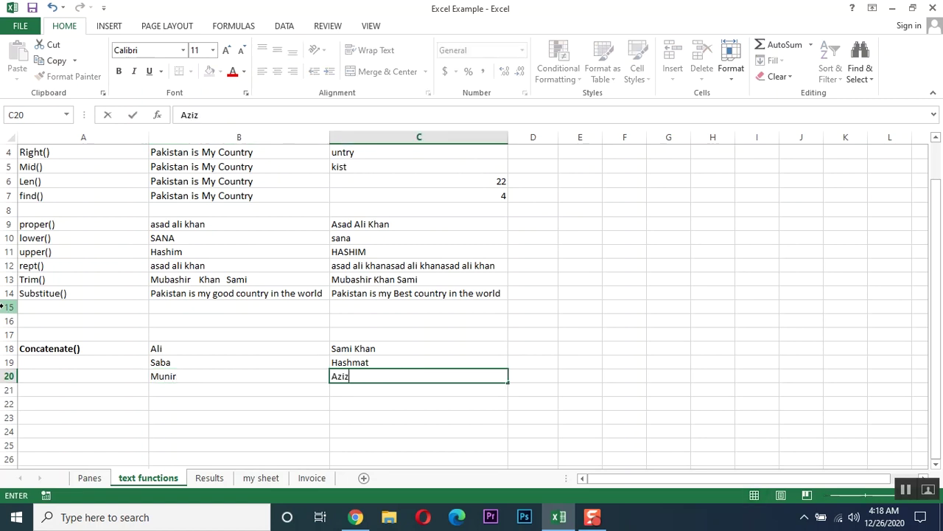
key(Up)
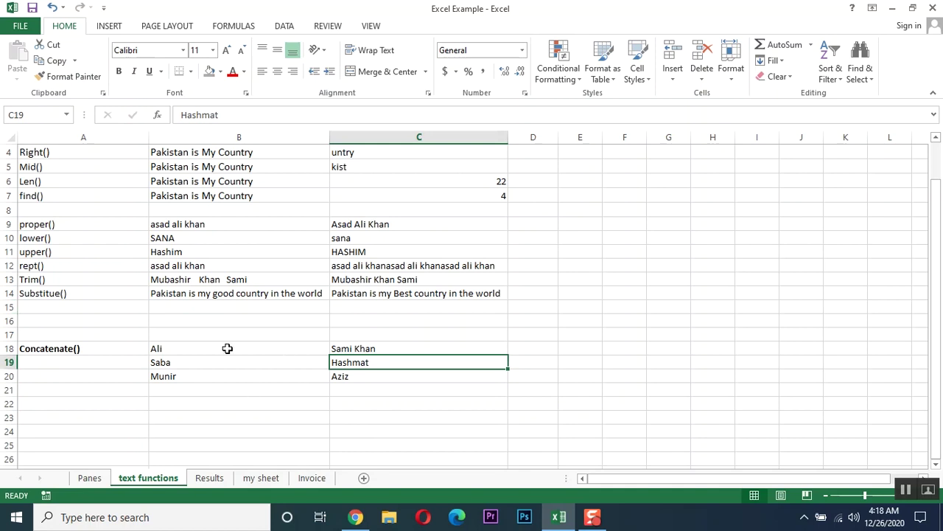
Widen column D to about one and a half times its width to hold the joined names
click(181, 350)
click(394, 353)
click(241, 350)
click(366, 348)
click(550, 350)
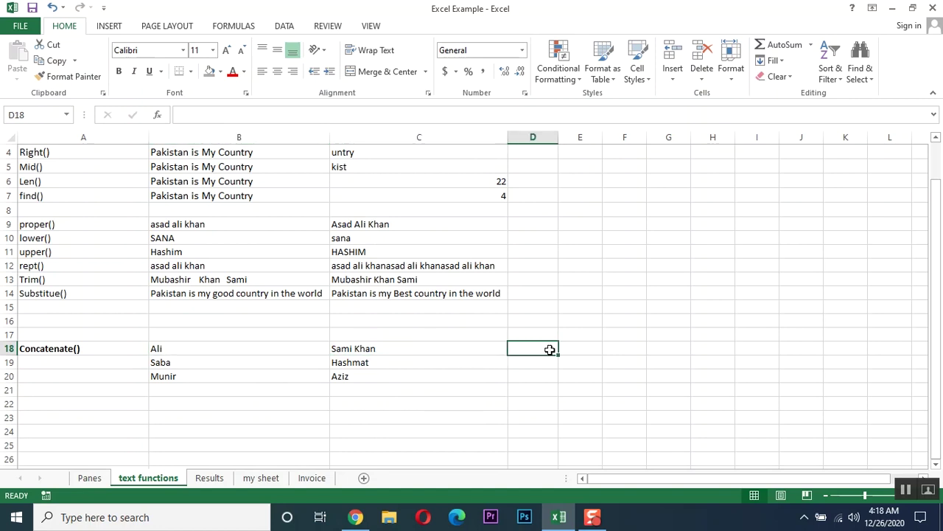
drag(558, 137, 590, 138)
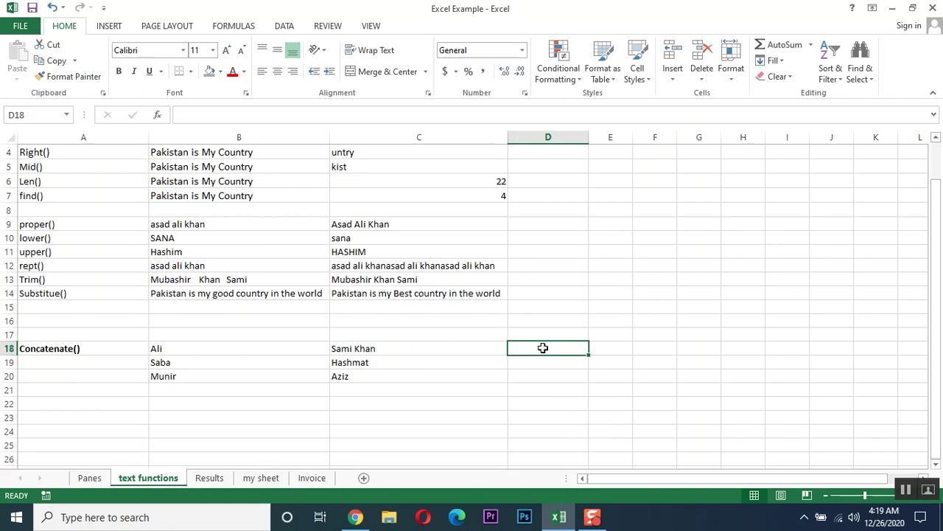
Enter =CONCATENATE(B18,C18) in cell D18 to join the first row of names
click(526, 414)
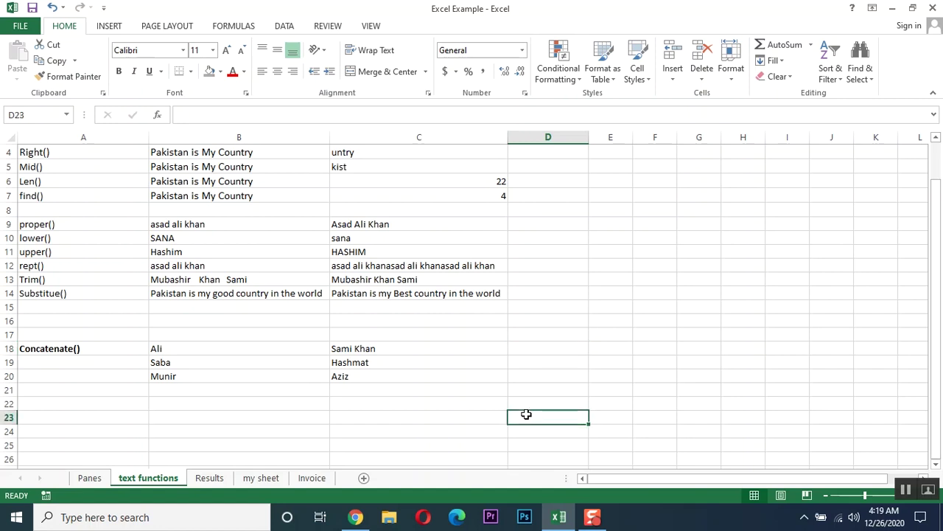
click(558, 345)
text(=con)
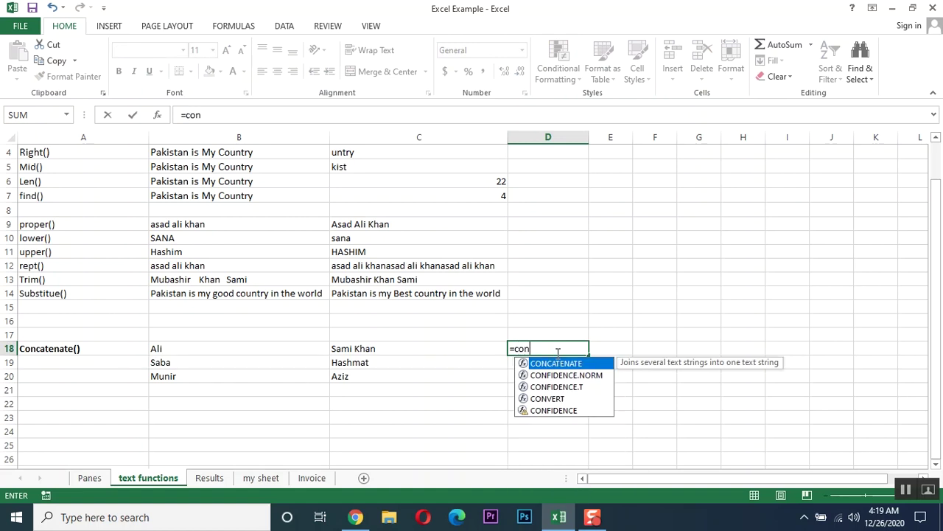
key(Tab)
key(Left)
key(Left)
key(Left)
key(Right)
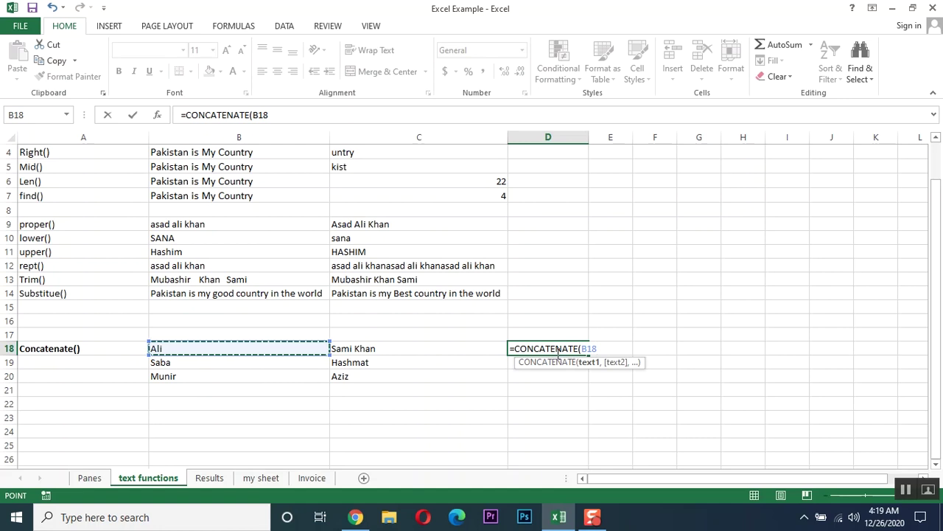
text(,)
key(Left)
text())
key(Return)
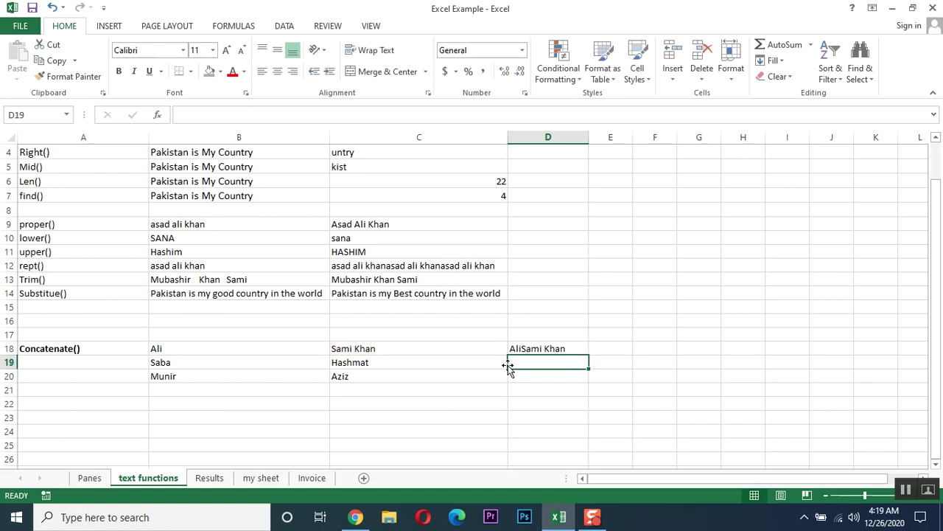
Enter =CONCATENATE(B19,C19) in cell D19 to join the second row of names
text(=)
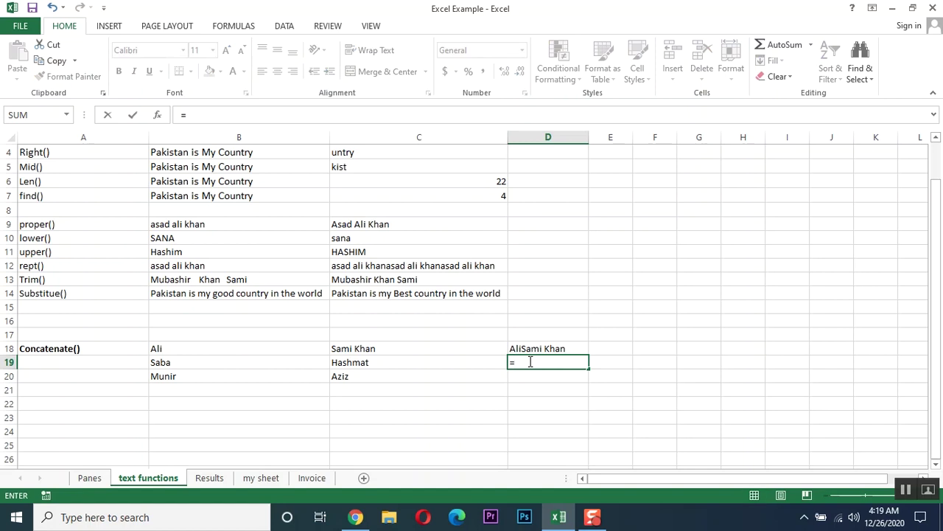
text(cont)
key(BackSpace)
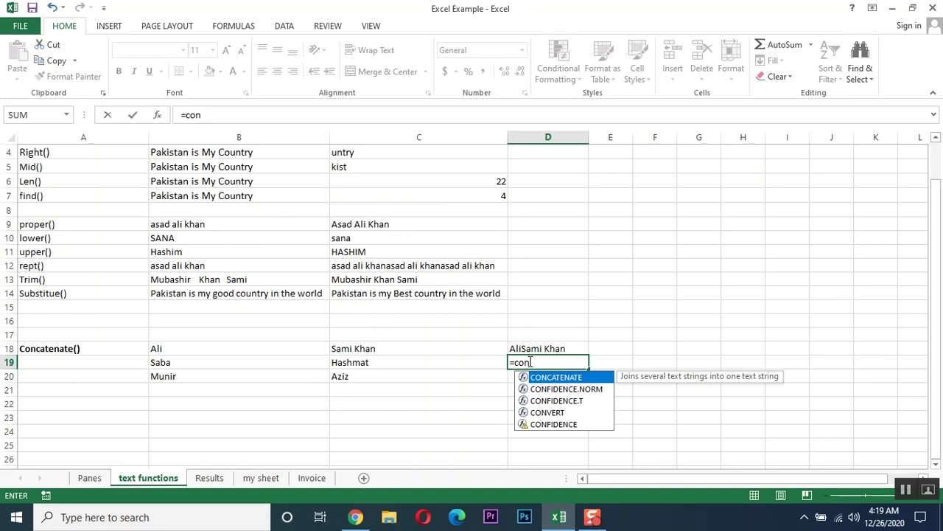
key(Tab)
key(Left)
key(Left)
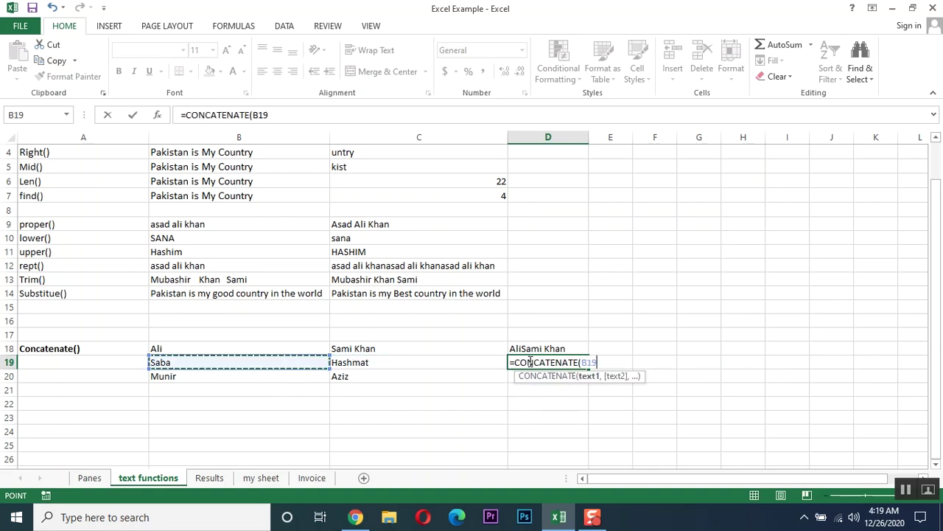
text(,)
key(Left)
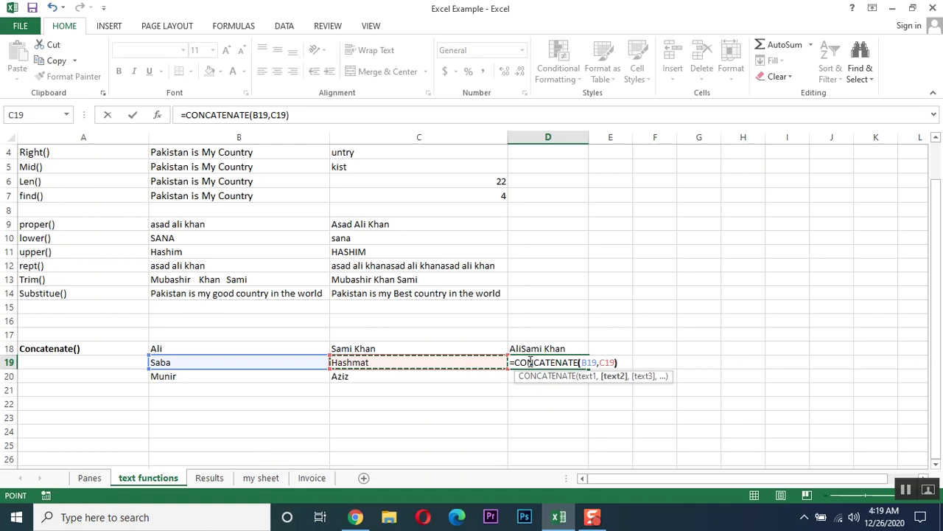
key(Return)
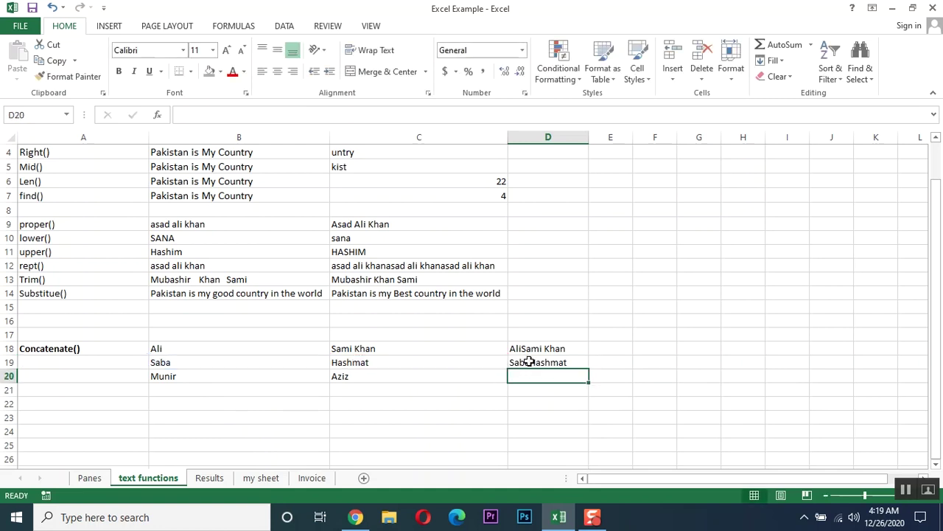
Examine the CONCATENATE formulas in cells D18 and D19 alongside the row 18 source names in columns B and C
click(552, 362)
click(554, 389)
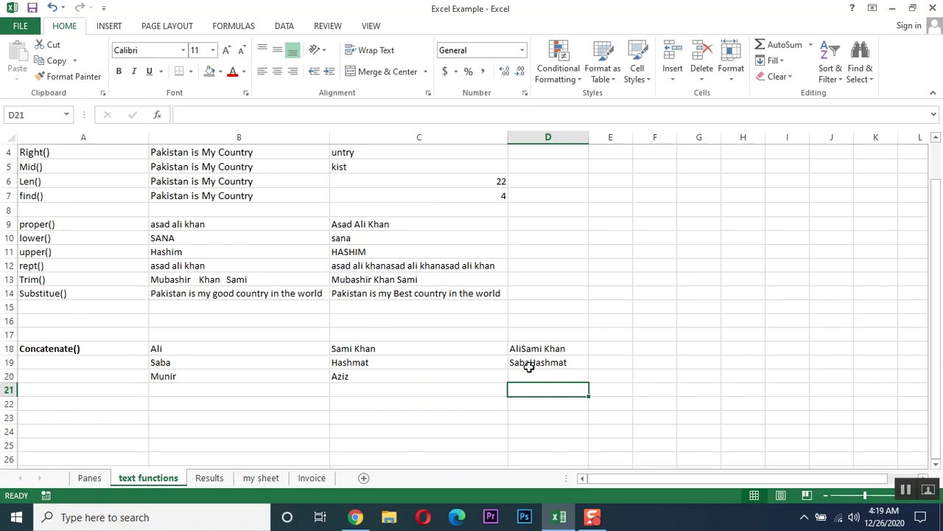
click(527, 364)
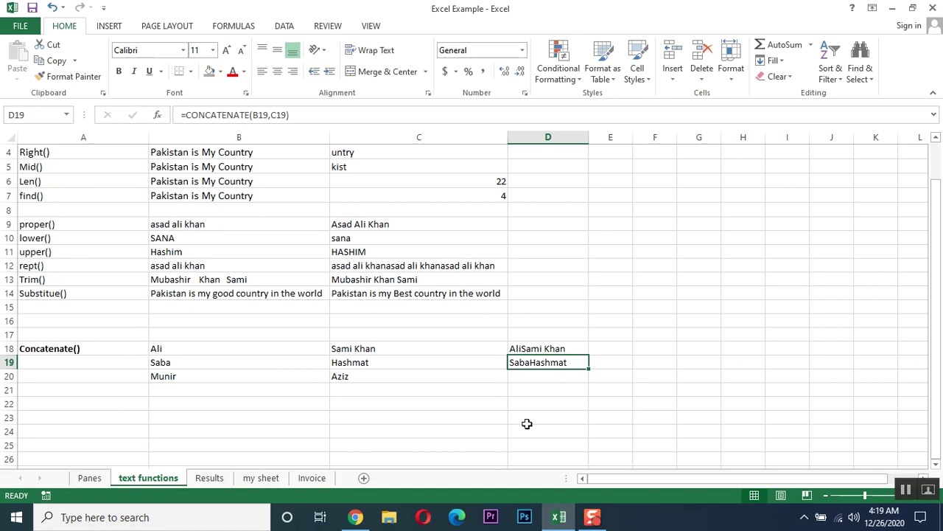
click(526, 350)
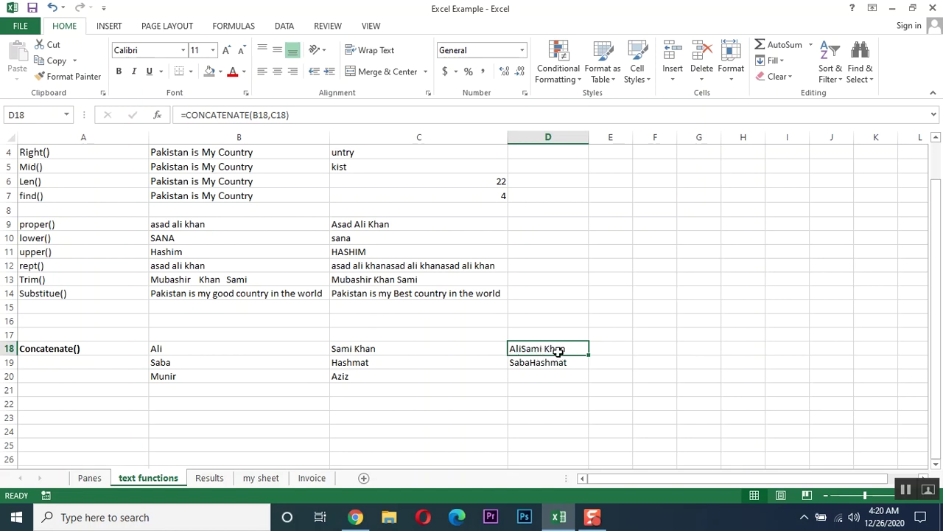
click(366, 351)
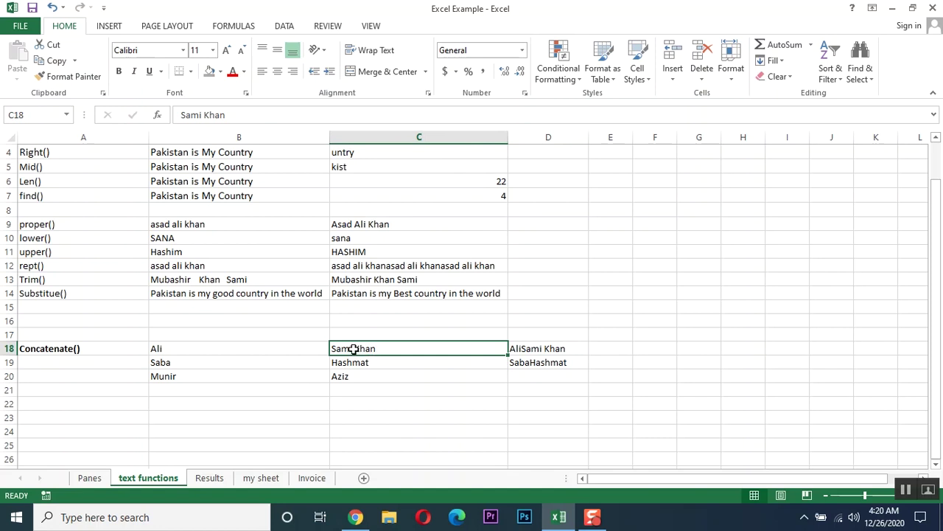
click(272, 346)
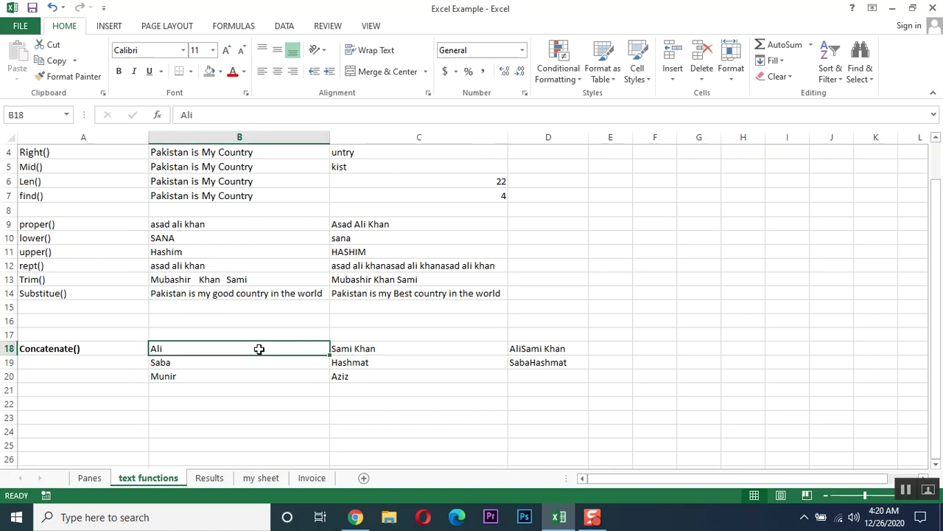
click(353, 348)
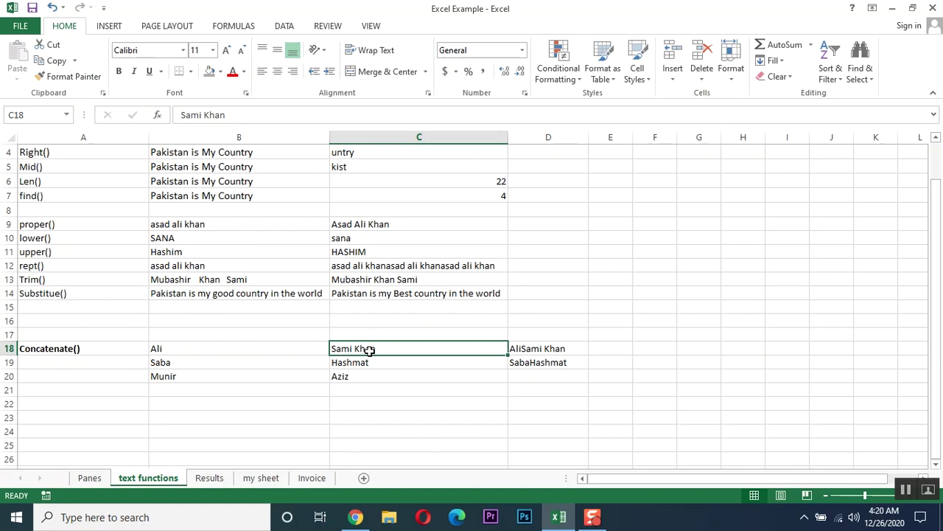
click(525, 350)
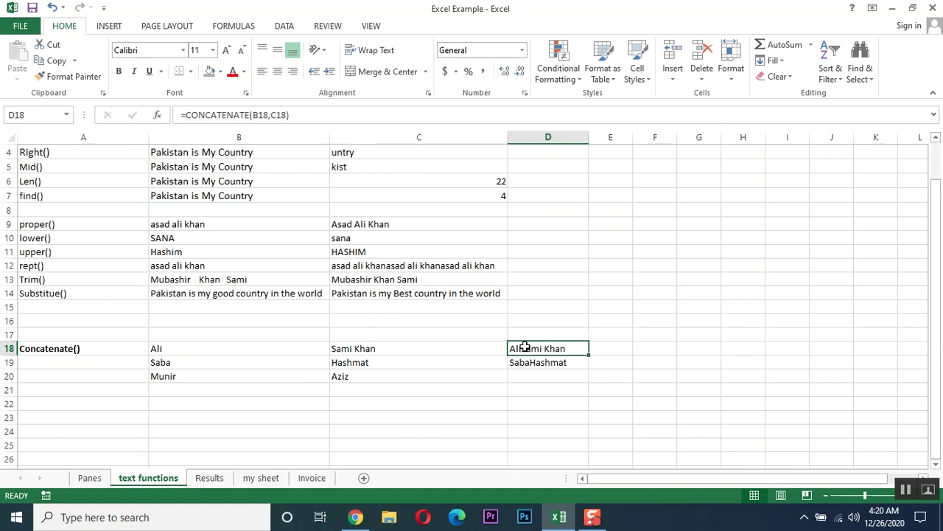
double_click(521, 349)
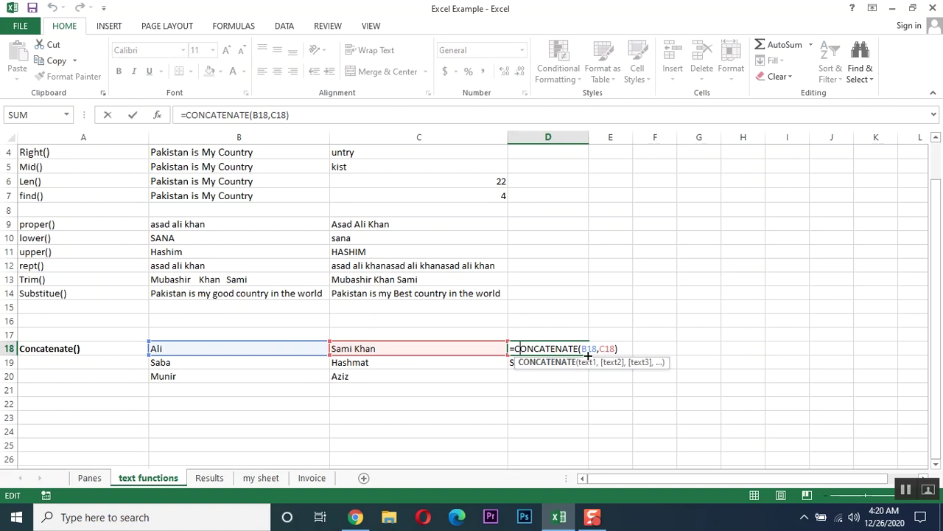
key(Escape)
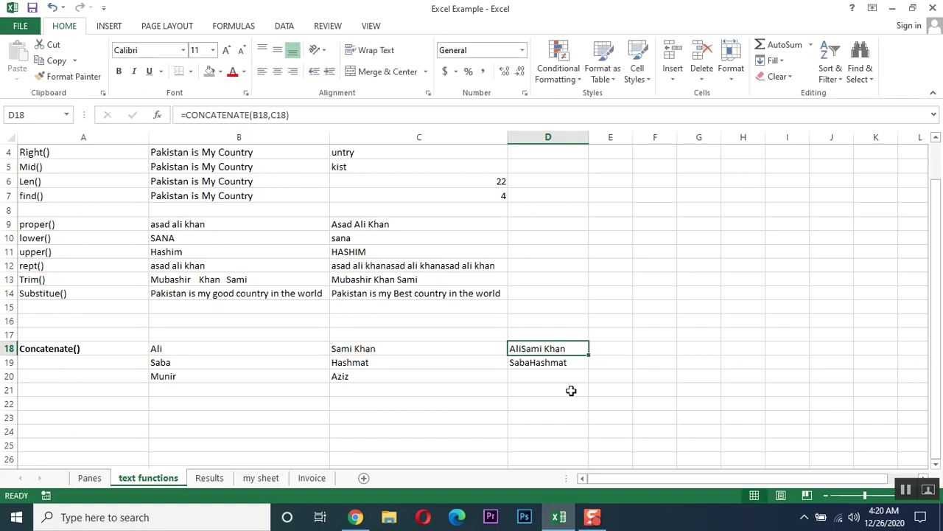
Enter =CONCATENATE(B20,C20) in cell D20 to join the third row of names
click(529, 376)
text(=con)
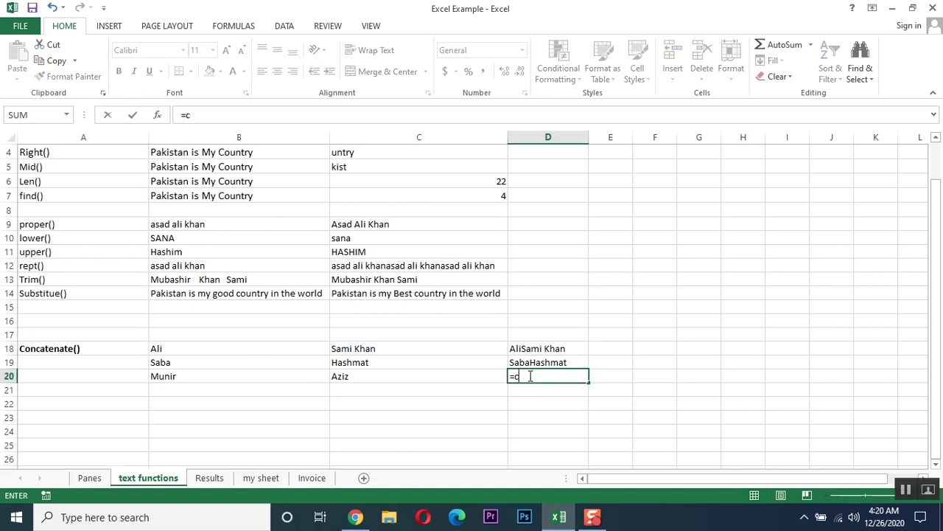
key(Tab)
key(Left)
key(Left)
text(,)
key(Right)
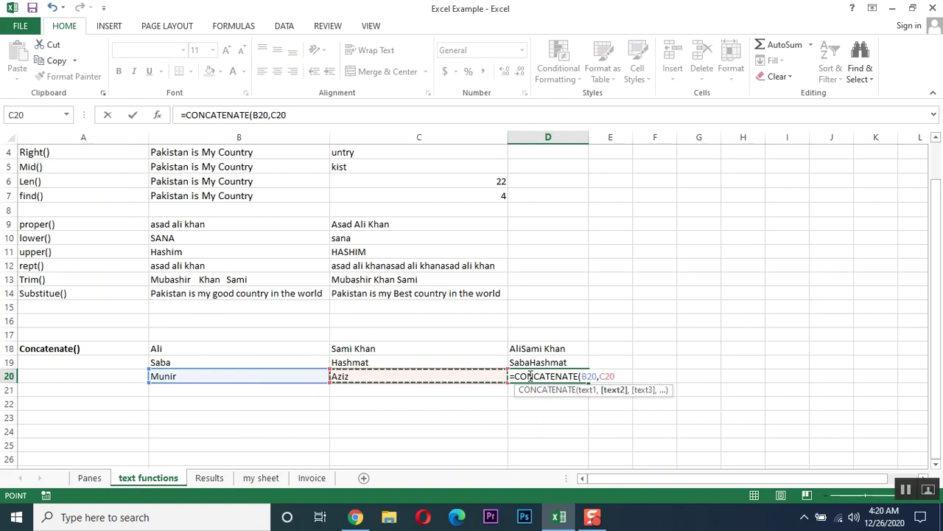
key(Return)
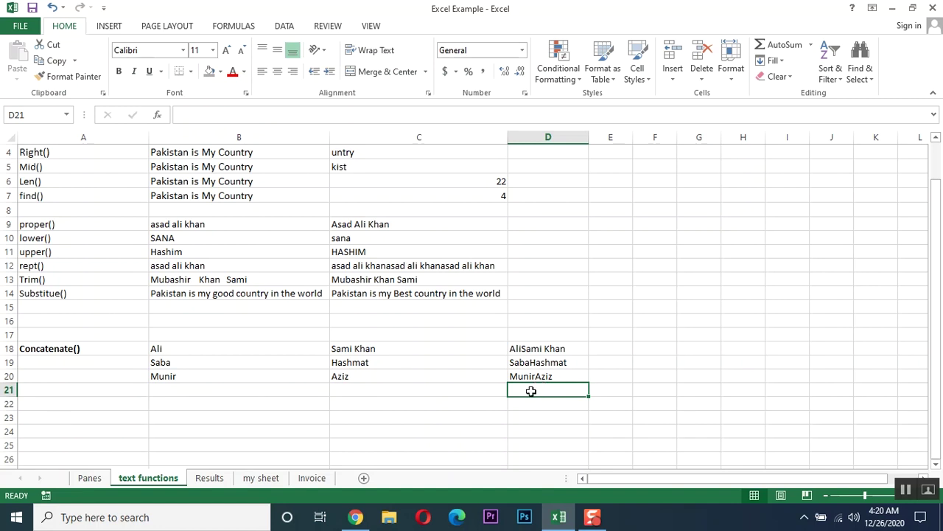
Copy the first and last name from B20:C20 into B21:C21
drag(175, 375, 336, 373)
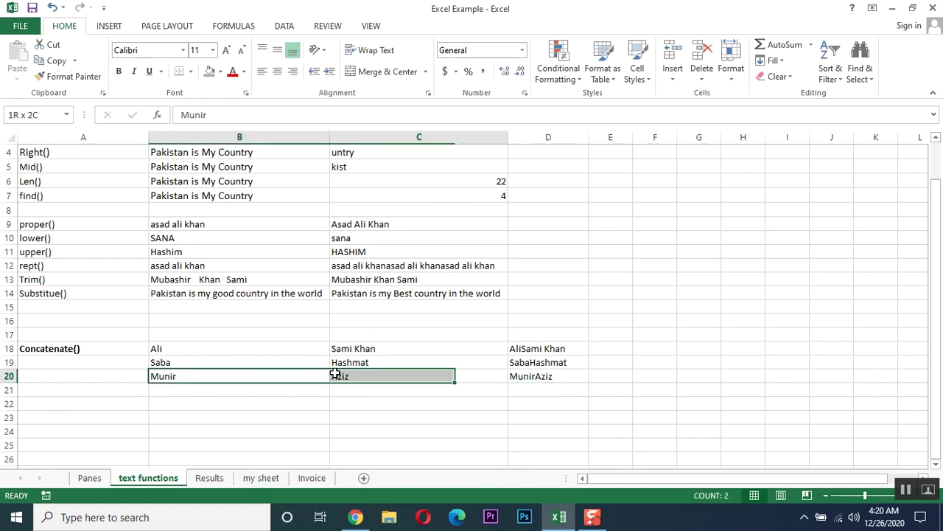
key(ctrl+c)
key(Down)
key(Return)
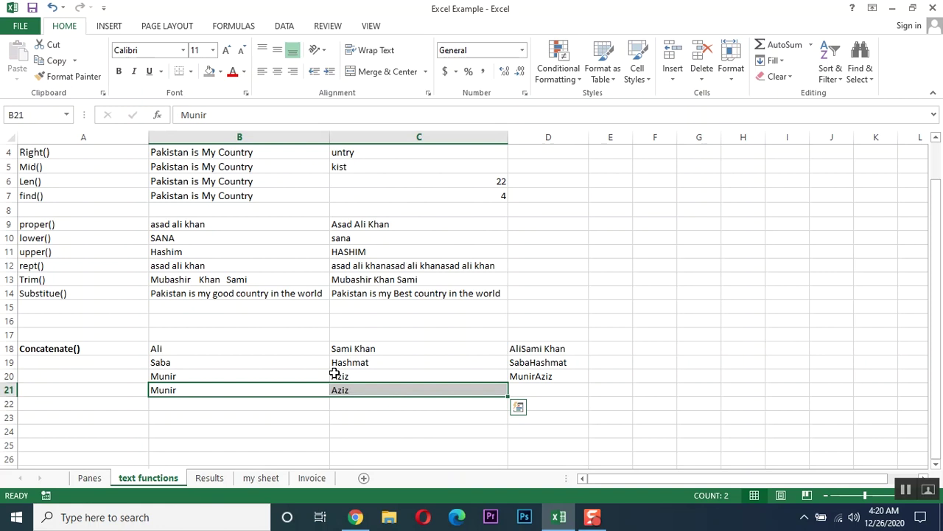
Enter =CONCATENATE(B21," ",C21) in cell D21 to join the copied names with a space between them
key(Right)
click(534, 391)
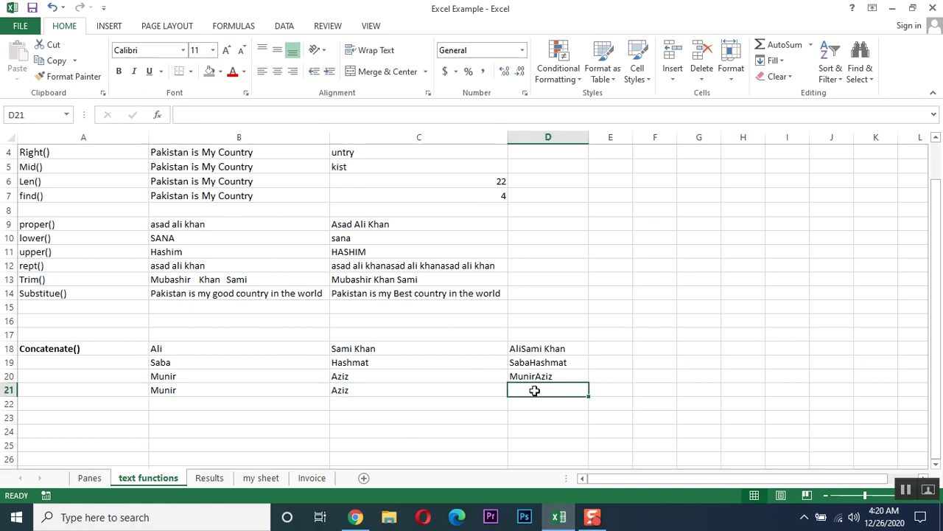
text(=con)
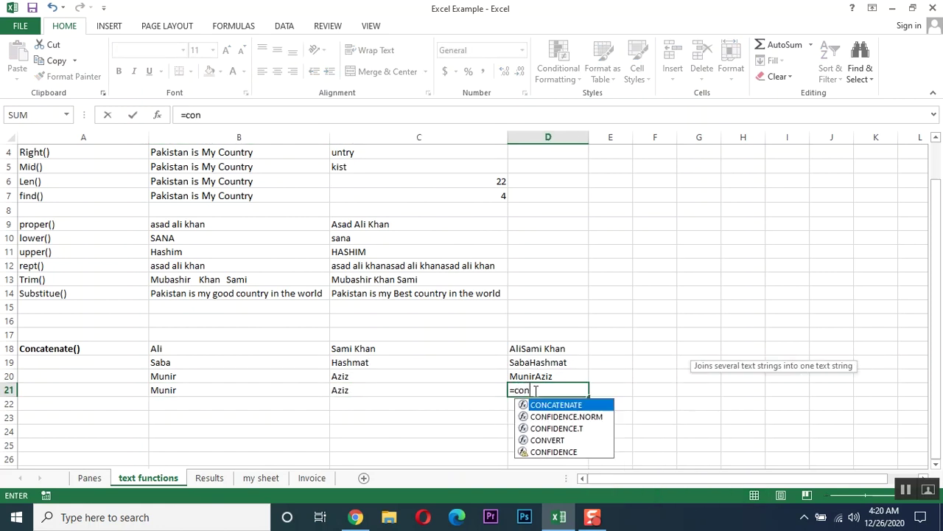
key(Tab)
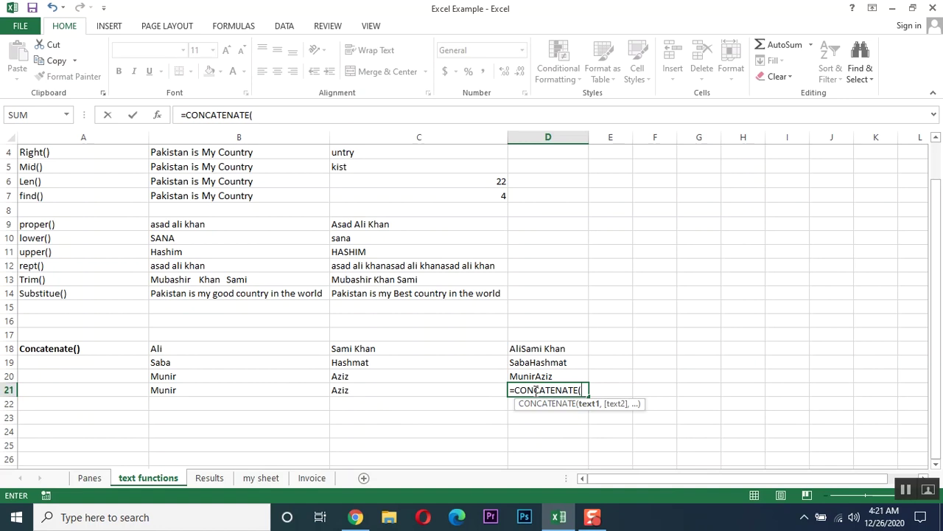
key(Left)
key(Left)
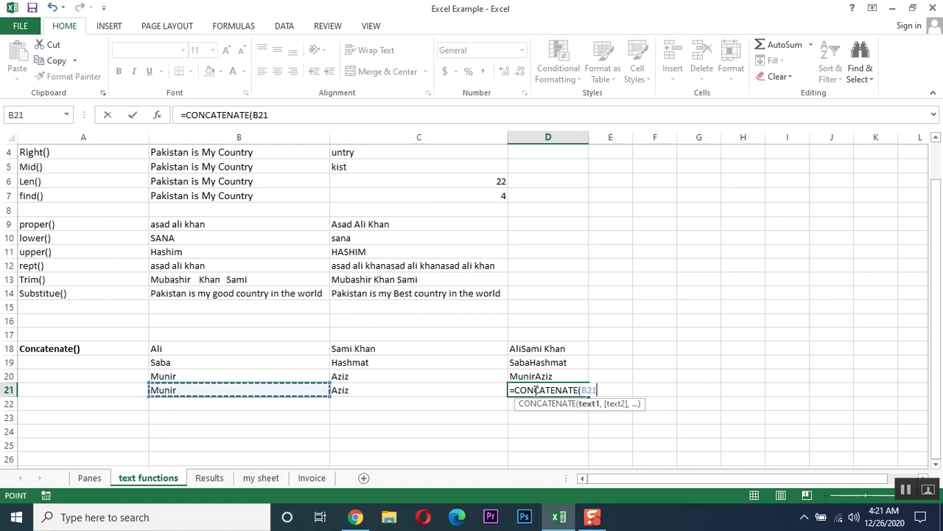
text(,)
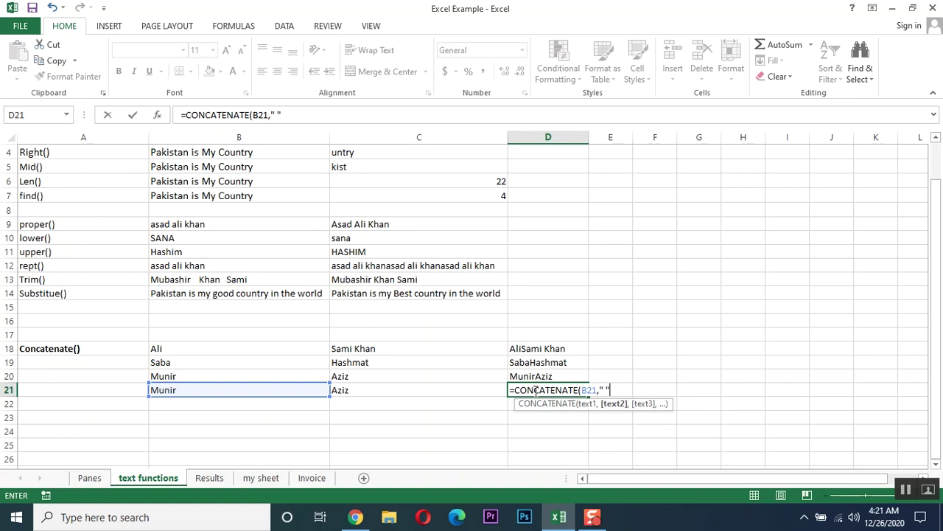
text(,)
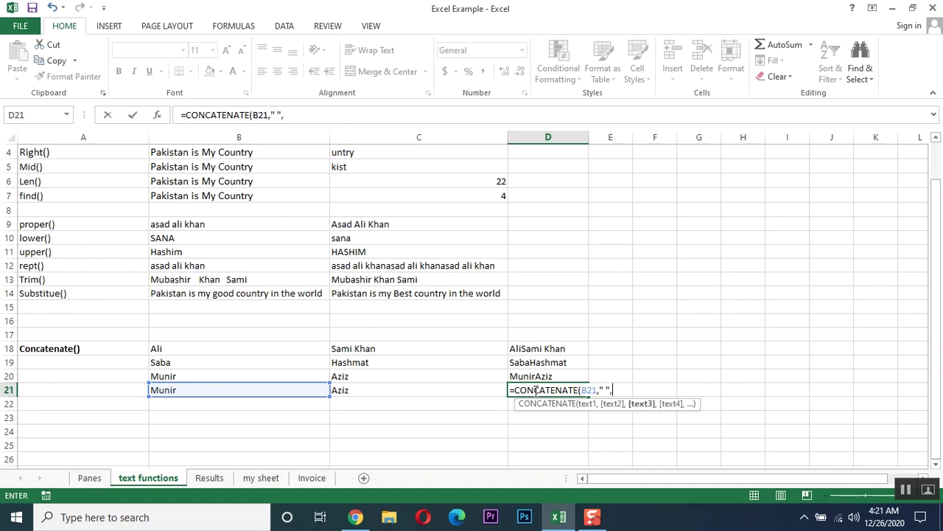
click(371, 390)
text())
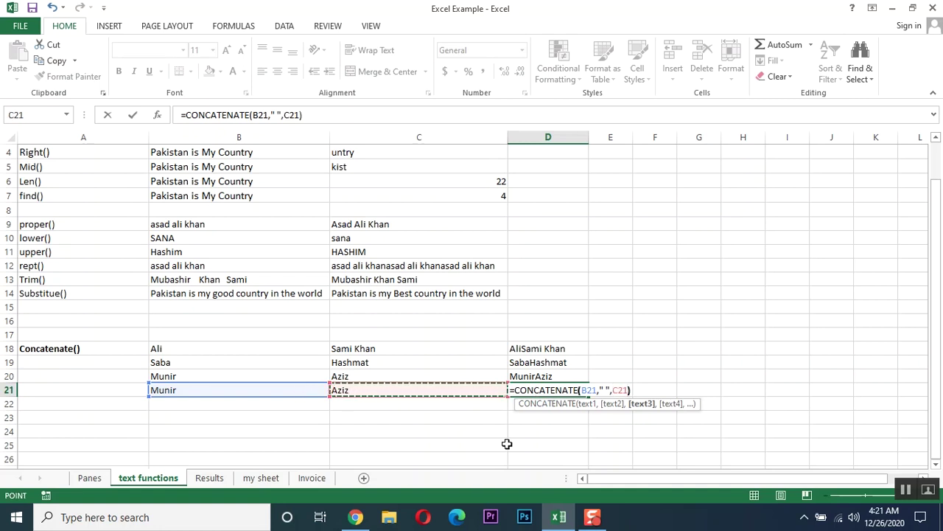
key(Return)
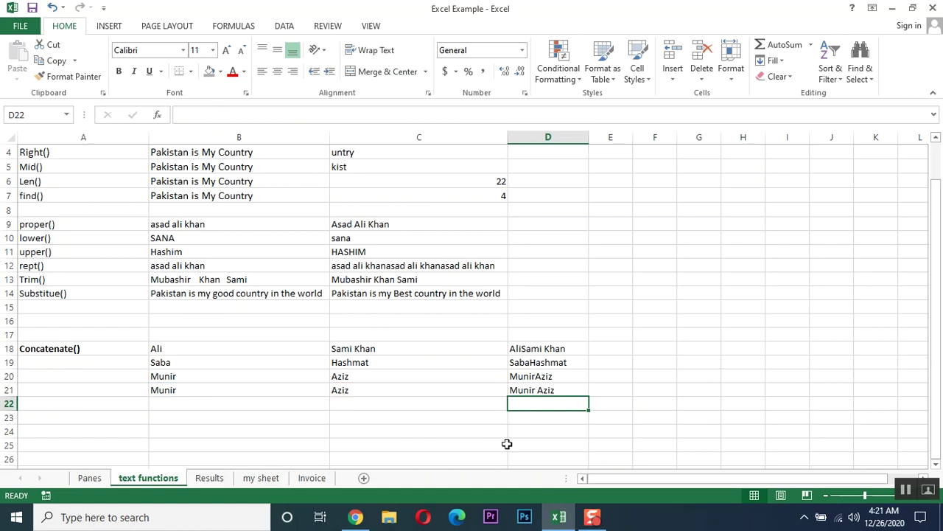
Compare the spaced formula in D21 with the unspaced one in D18, checking their source names and the whole table
click(561, 390)
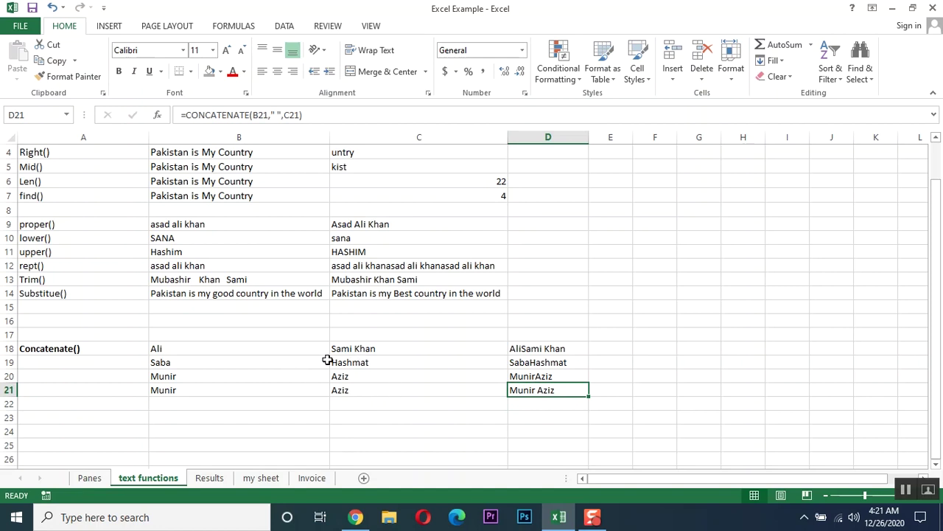
click(233, 351)
click(360, 348)
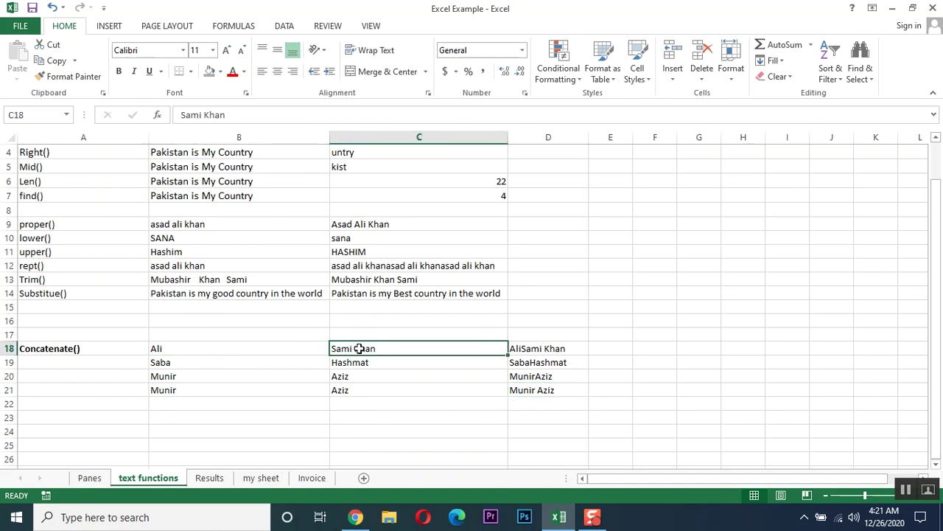
click(236, 349)
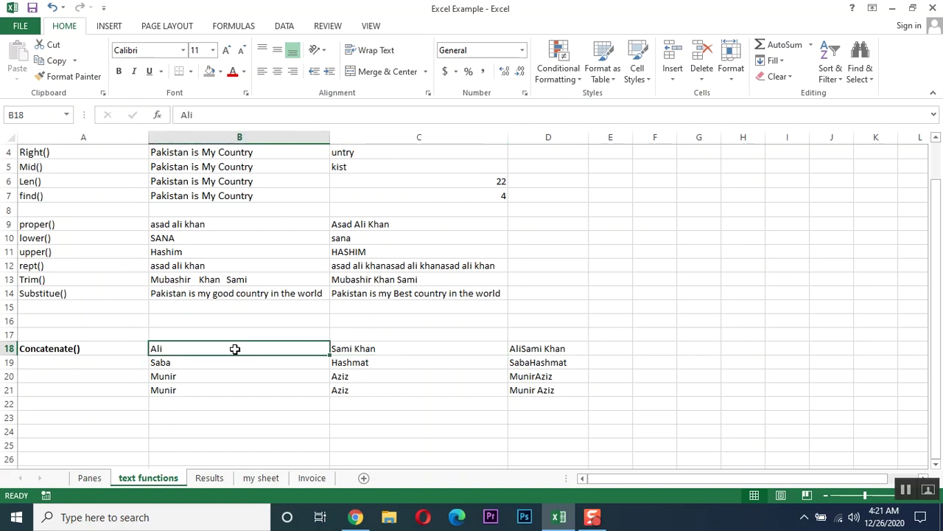
click(348, 350)
click(533, 349)
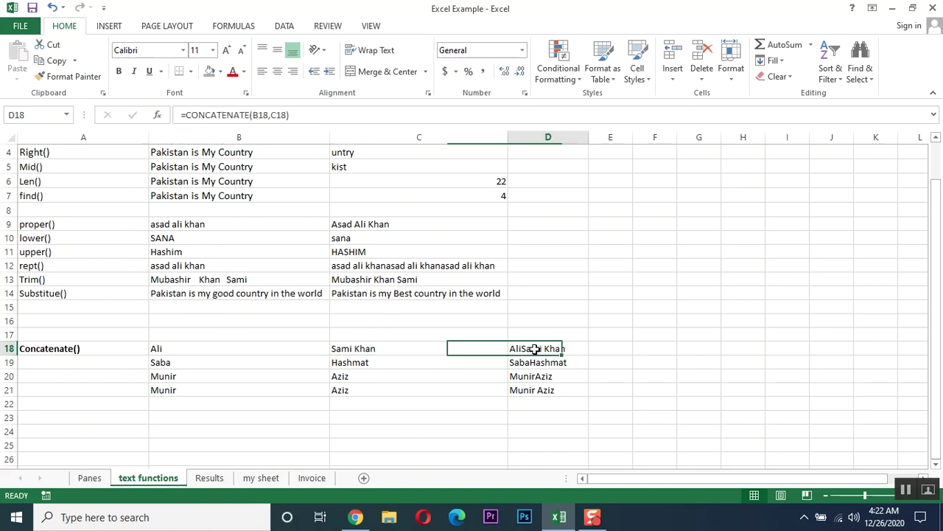
click(534, 389)
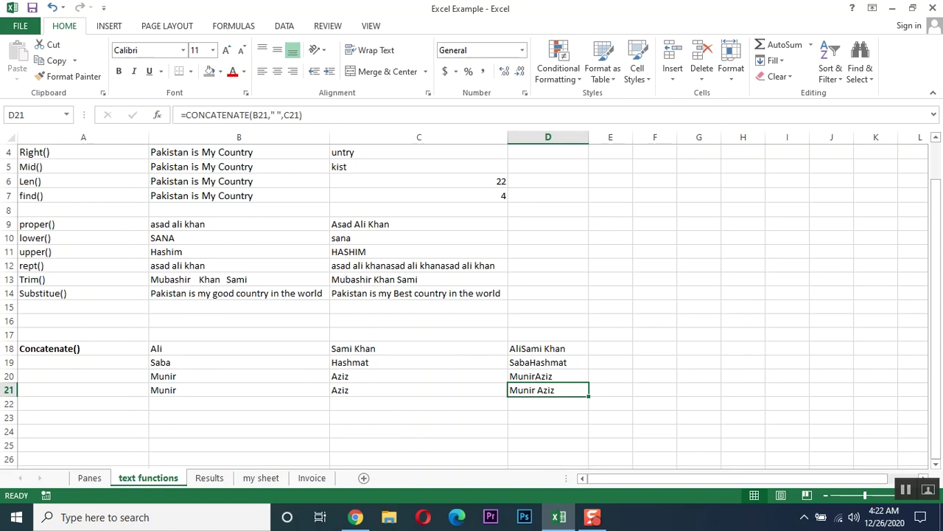
click(410, 397)
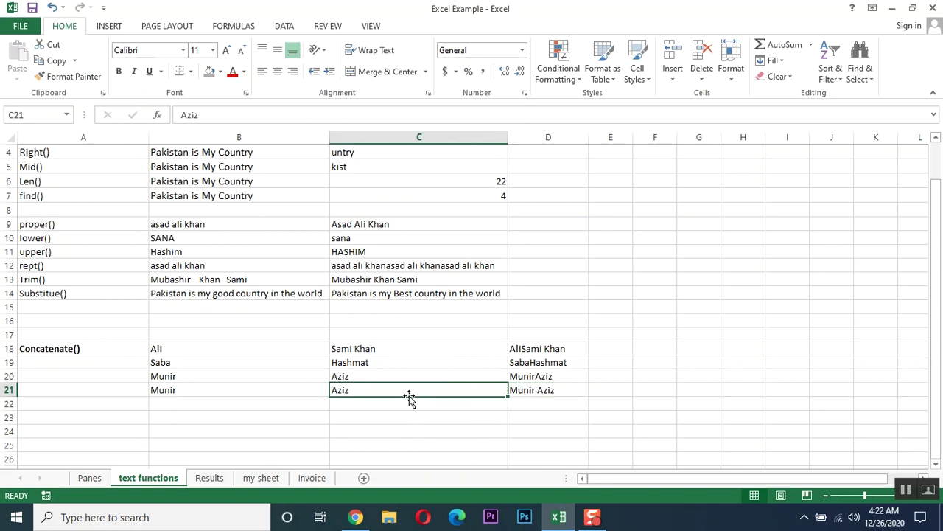
scroll(410, 398, up, 1)
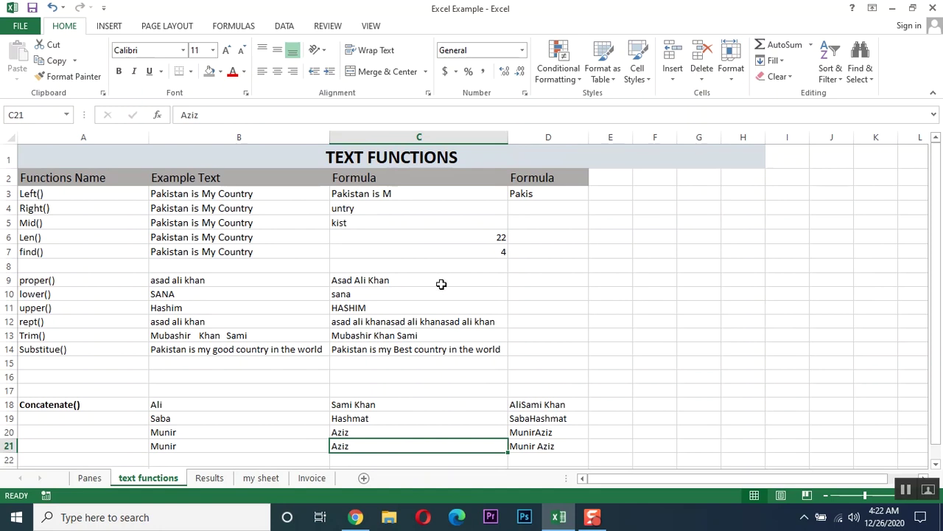